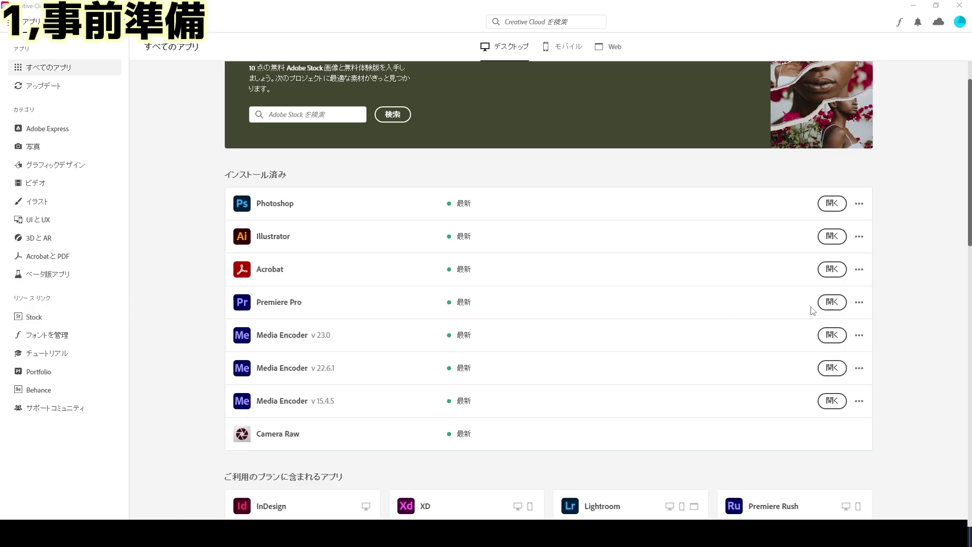
# - Start Premiere Pro from the Creative Cloud installed apps list
pyautogui.click(823, 307)
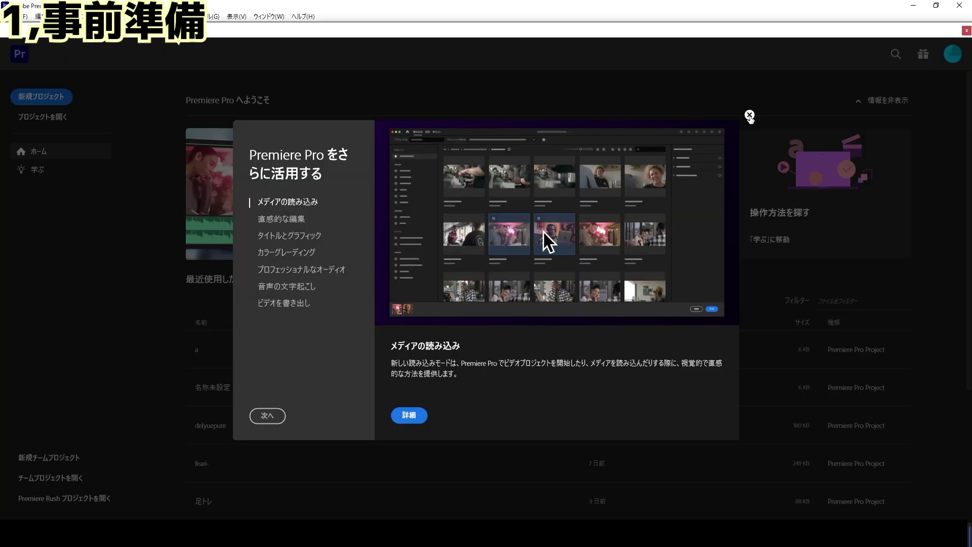
# - Dismiss the welcome tips and create a new untitled desktop project, overwriting the existing project file
pyautogui.click(749, 115)
pyautogui.click(61, 101)
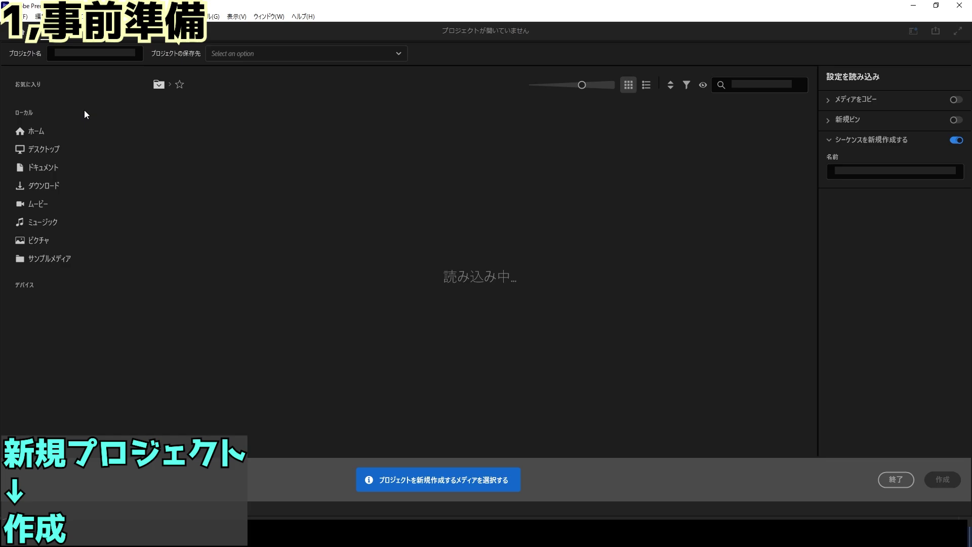
pyautogui.click(953, 481)
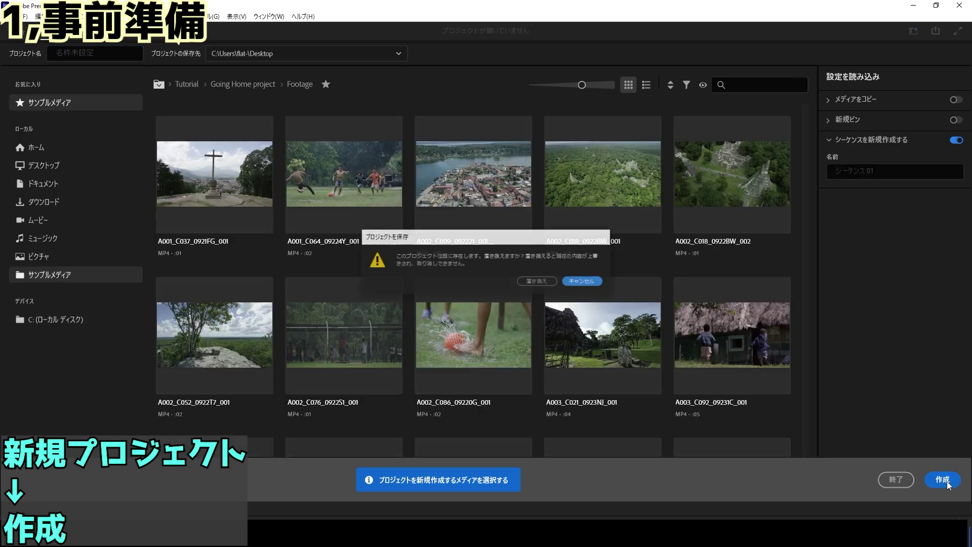
pyautogui.click(524, 281)
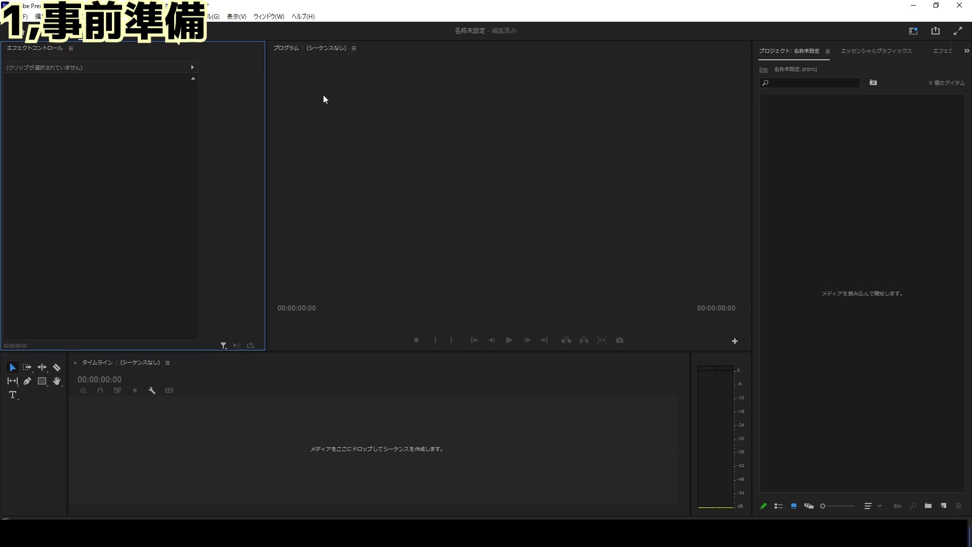
# - Add the Essential Sound panel from the Window menu, then close it with パネルを閉じる
pyautogui.click(272, 19)
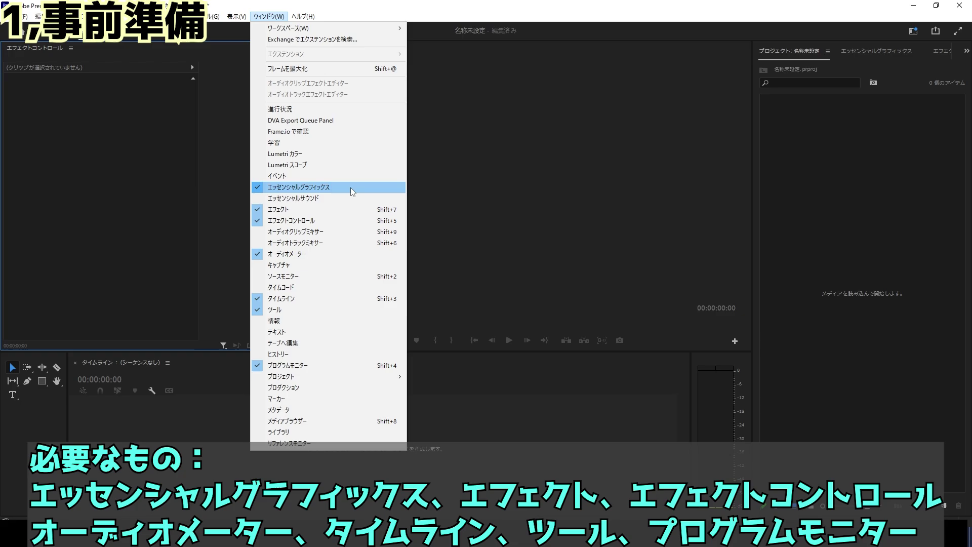
pyautogui.click(349, 198)
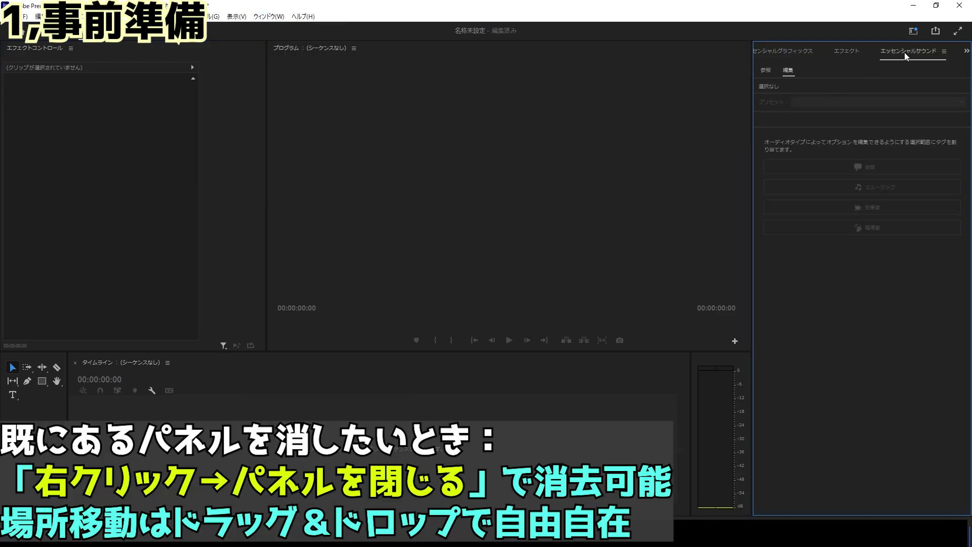
pyautogui.rightClick(906, 56)
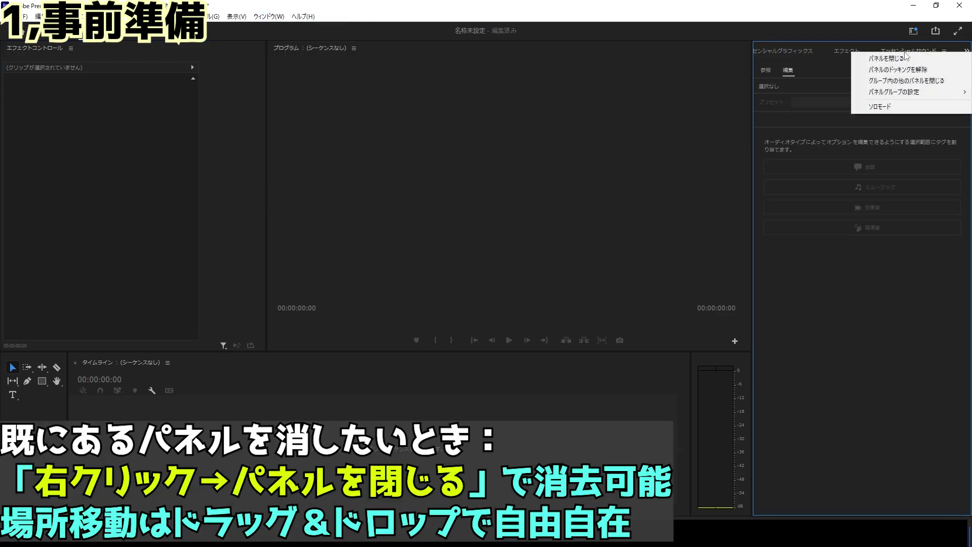
pyautogui.click(904, 59)
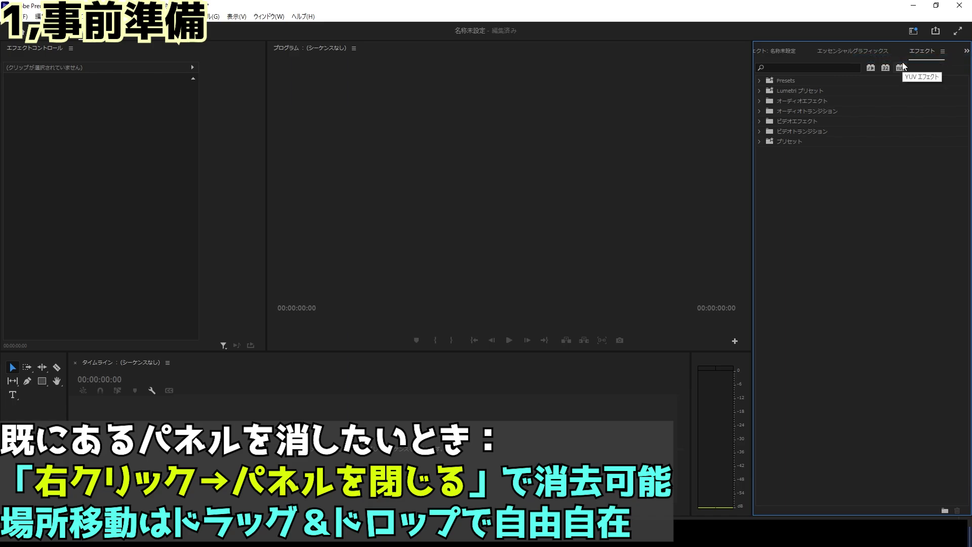
# - Rearrange the panel group and bring up the Effects panel listing its effect folders
pyautogui.moveTo(838, 51)
pyautogui.mouseDown()
pyautogui.moveTo(633, 157)
pyautogui.moveTo(829, 171)
pyautogui.mouseUp()
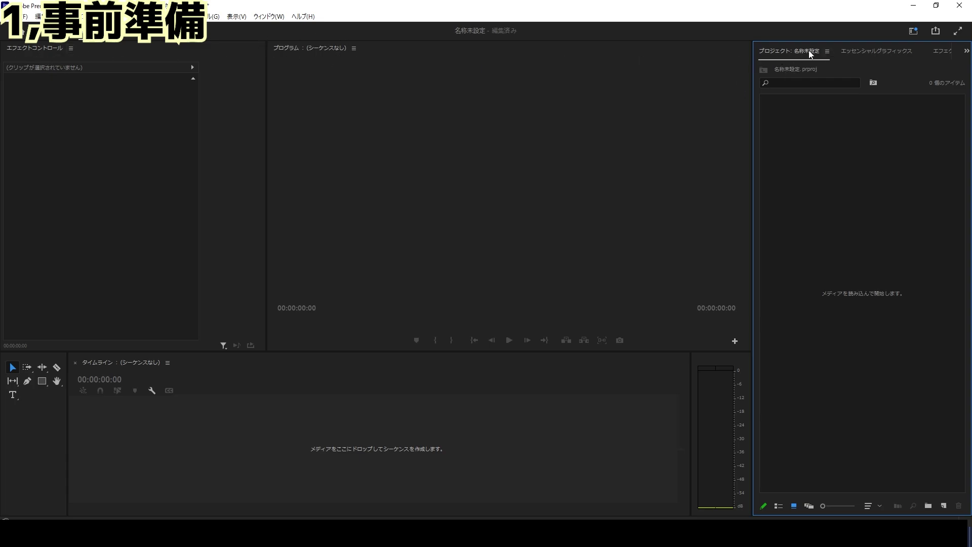
pyautogui.click(935, 57)
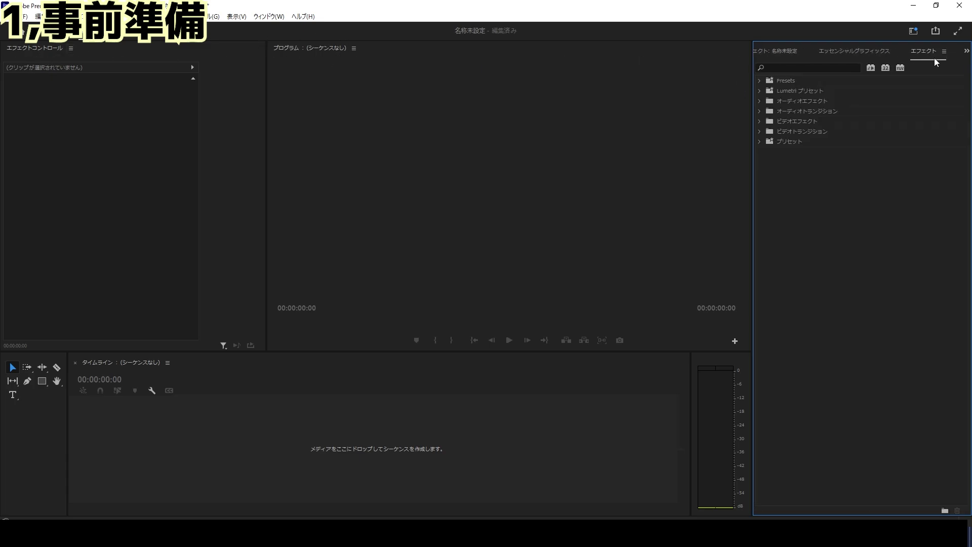
pyautogui.click(132, 371)
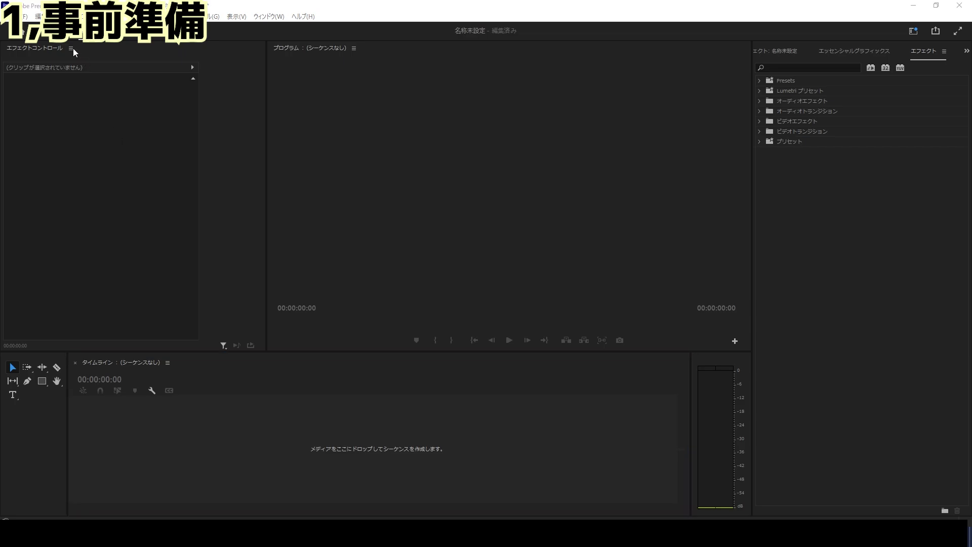
# - Reassign the ripple-trim previous edit to playhead (前の編集点を) command to Q and save the shortcuts
pyautogui.click(38, 16)
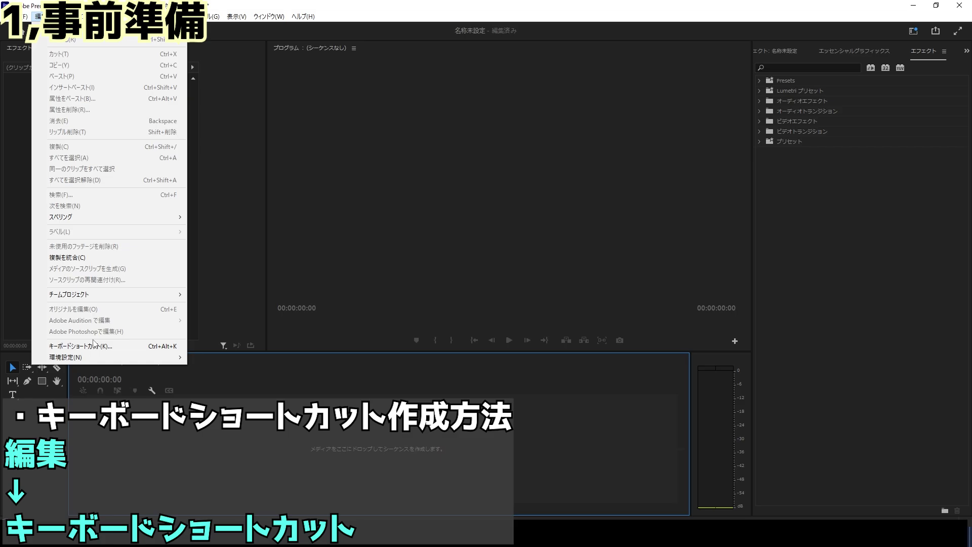
pyautogui.click(94, 346)
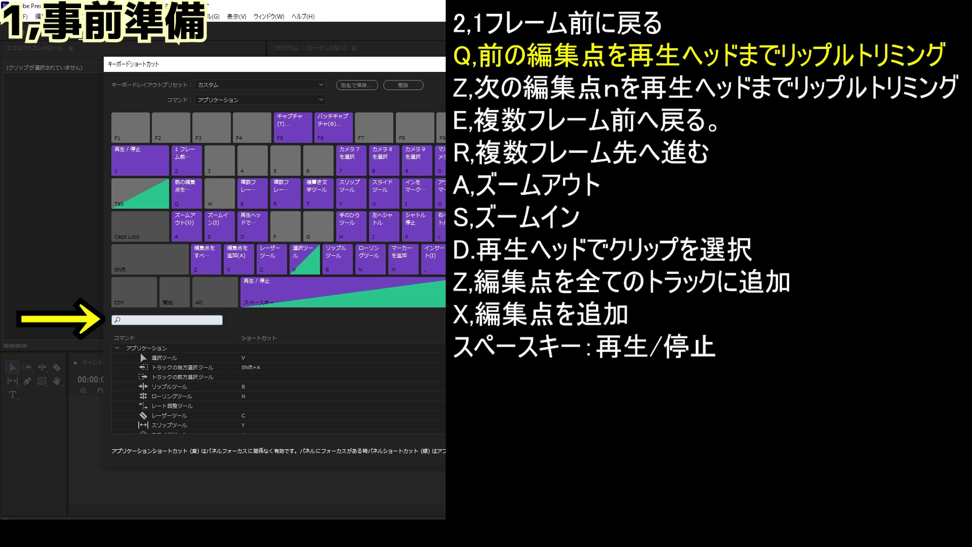
pyautogui.write('前のへんしゅうてんうぇ')
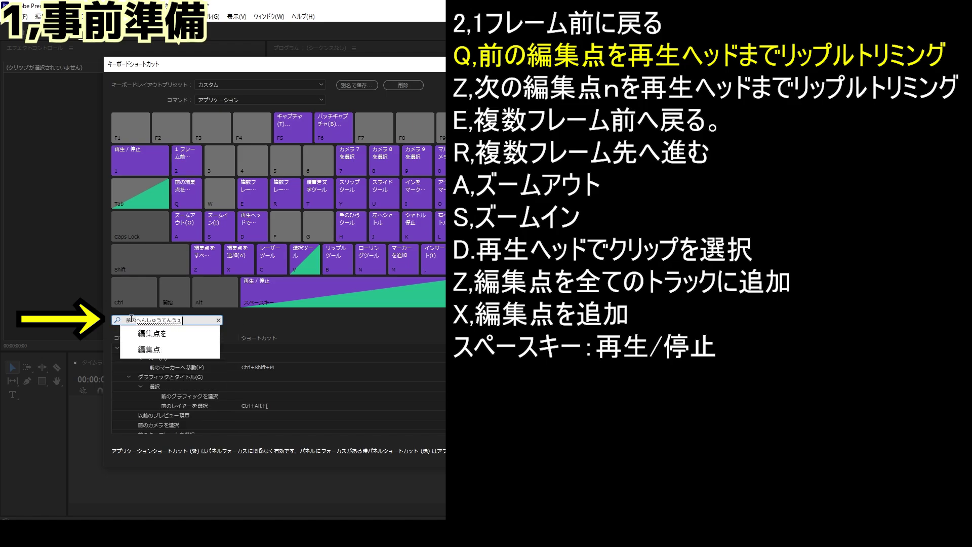
pyautogui.click(152, 349)
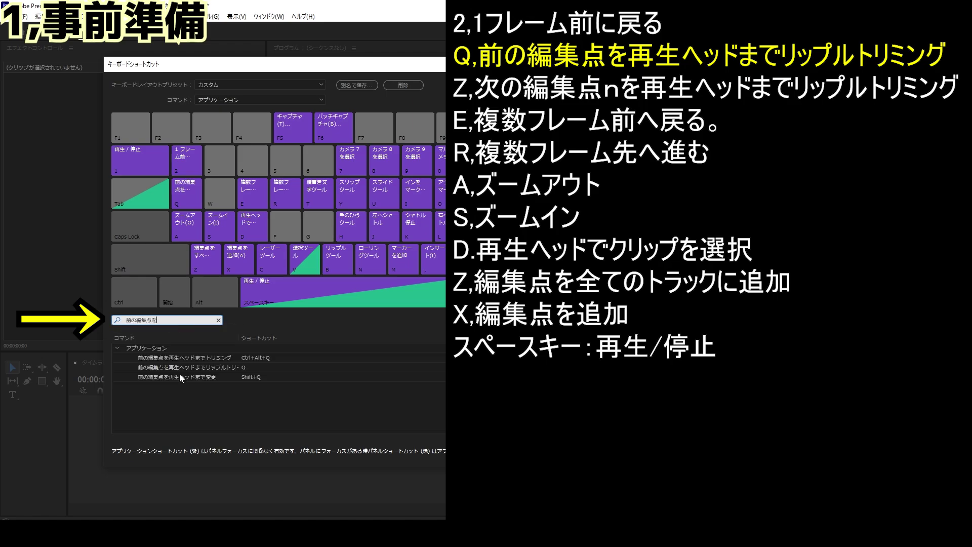
pyautogui.click(250, 367)
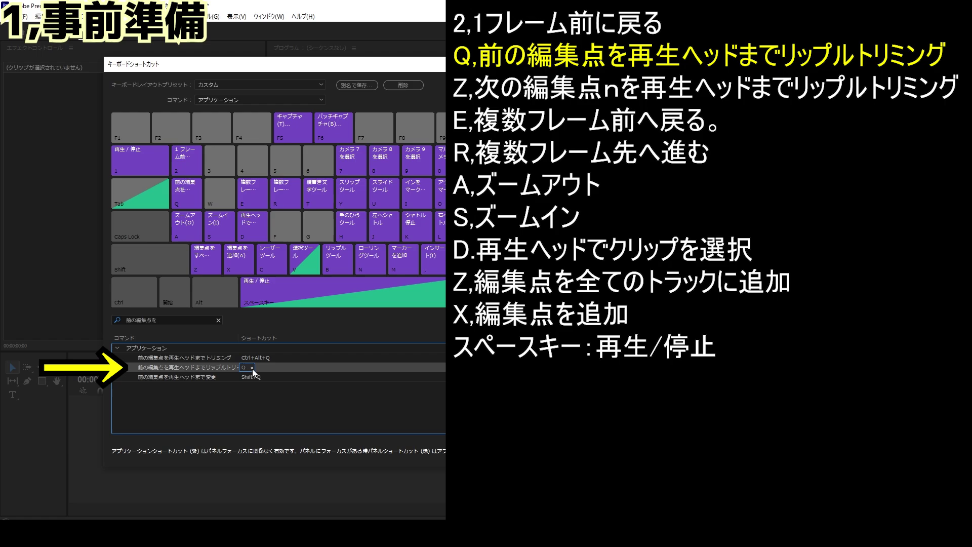
pyautogui.click(251, 367)
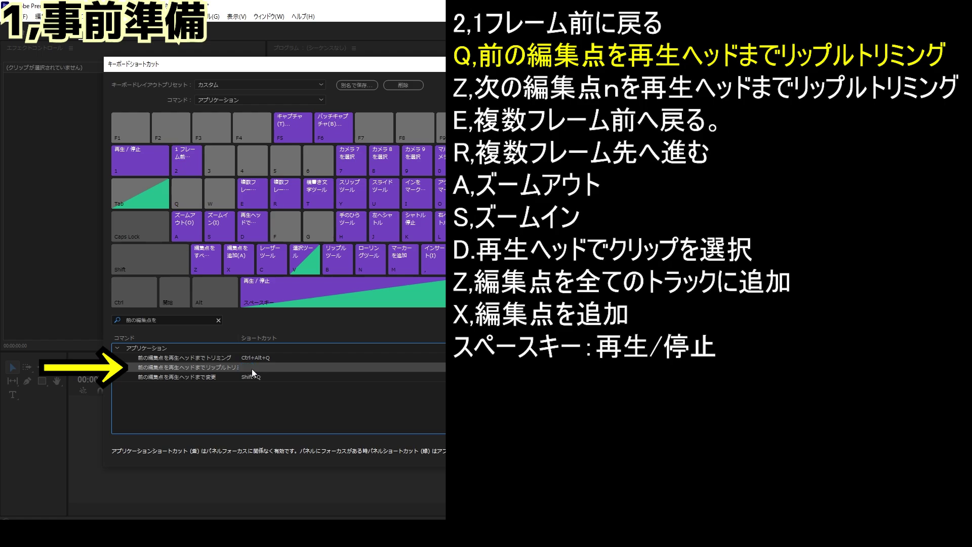
pyautogui.press('q')
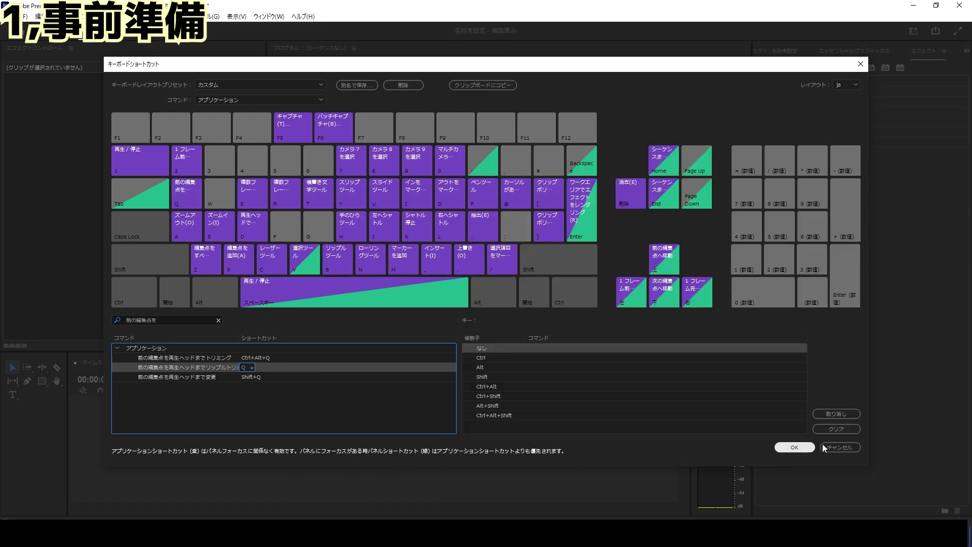
pyautogui.click(794, 448)
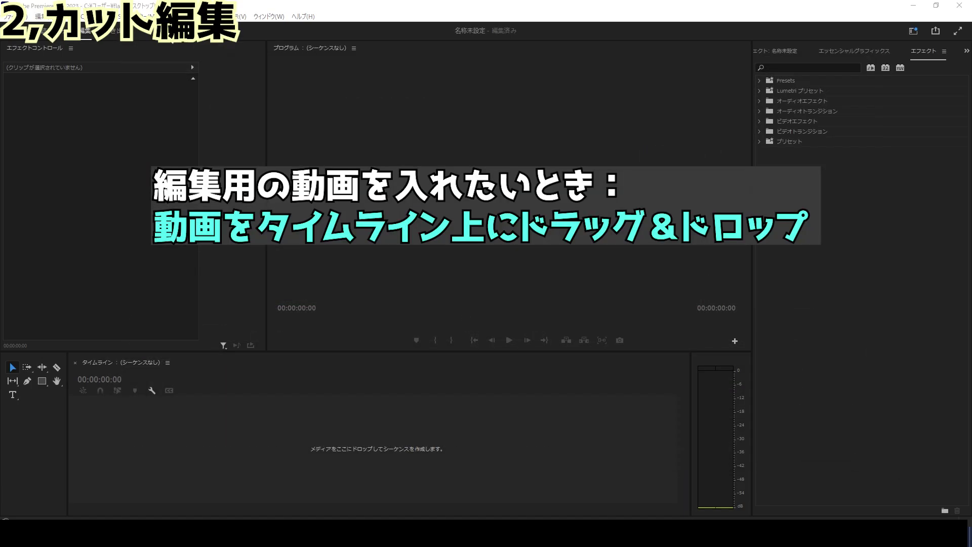
# - Place IMG_6583 on the timeline, add an edit at 00:00:23:05, then trim and undo it
pyautogui.moveTo(531, 456); pyautogui.dragTo(151, 429)
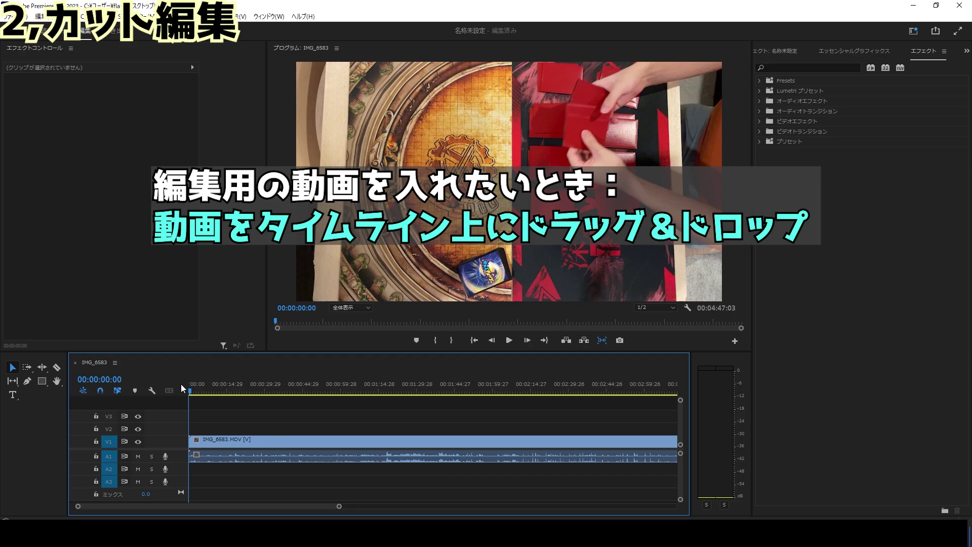
pyautogui.click(247, 389)
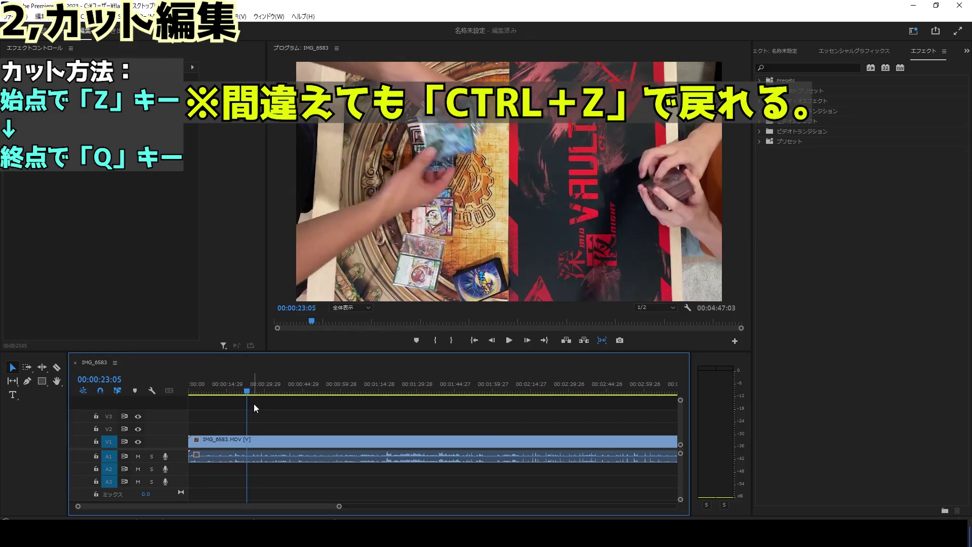
pyautogui.press('z')
pyautogui.click(297, 380)
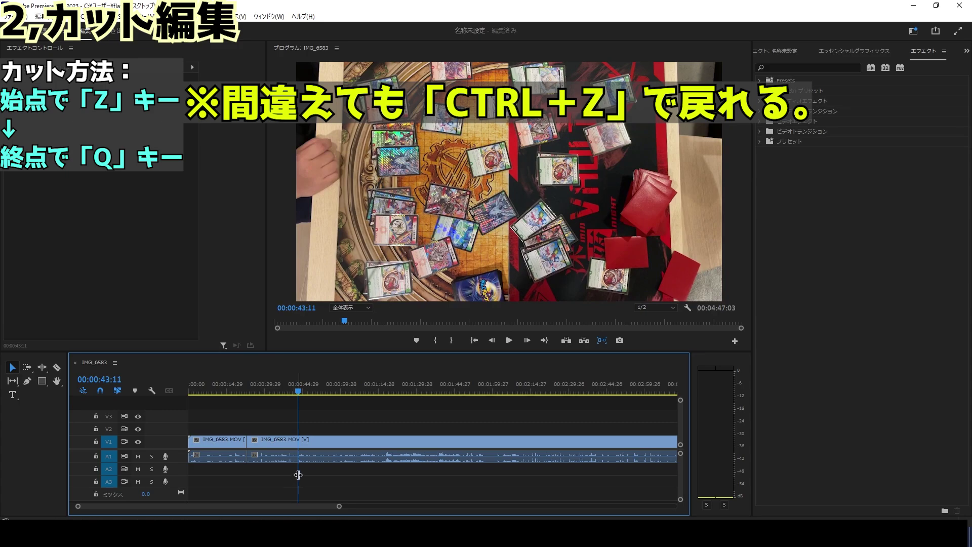
pyautogui.press('Up')
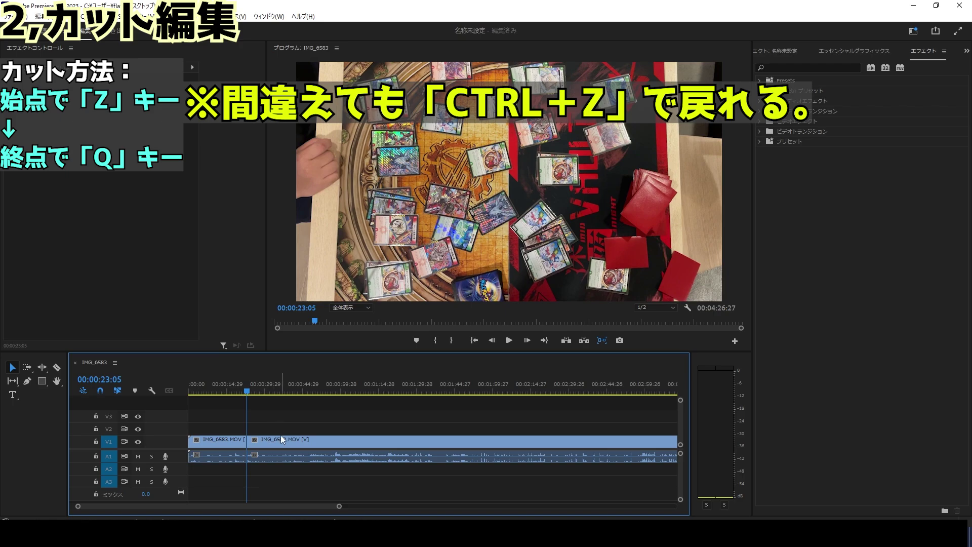
pyautogui.hotkey('ctrl', 'z')
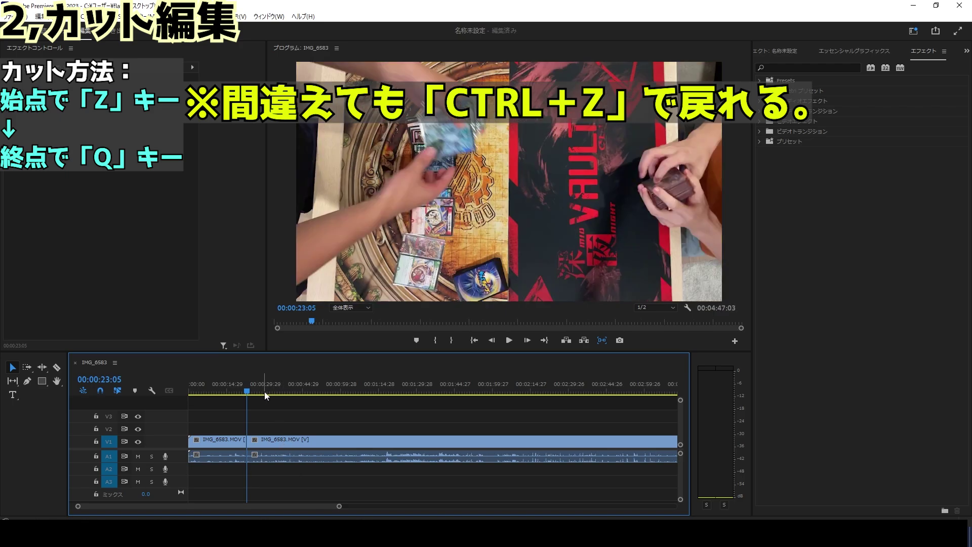
# - Add edits near 00:00:41:17 and 00:01:15:28 and ripple-trim out the stretches between them
pyautogui.moveTo(263, 389); pyautogui.dragTo(393, 390)
pyautogui.press('z')
pyautogui.press('q')
pyautogui.press('q')
pyautogui.press('z')
pyautogui.click(380, 389)
pyautogui.press('z')
pyautogui.press('q')
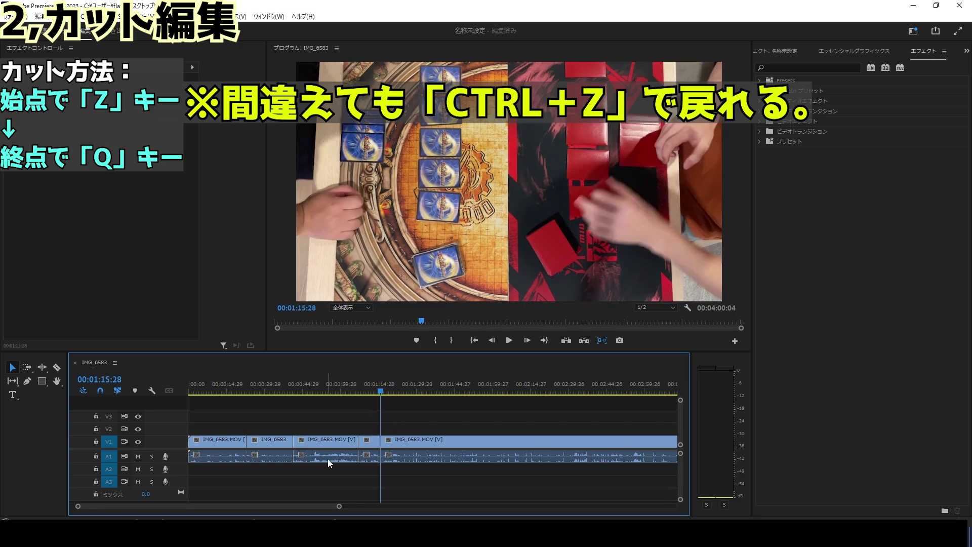
pyautogui.press('=')
pyautogui.press('=')
pyautogui.press('=')
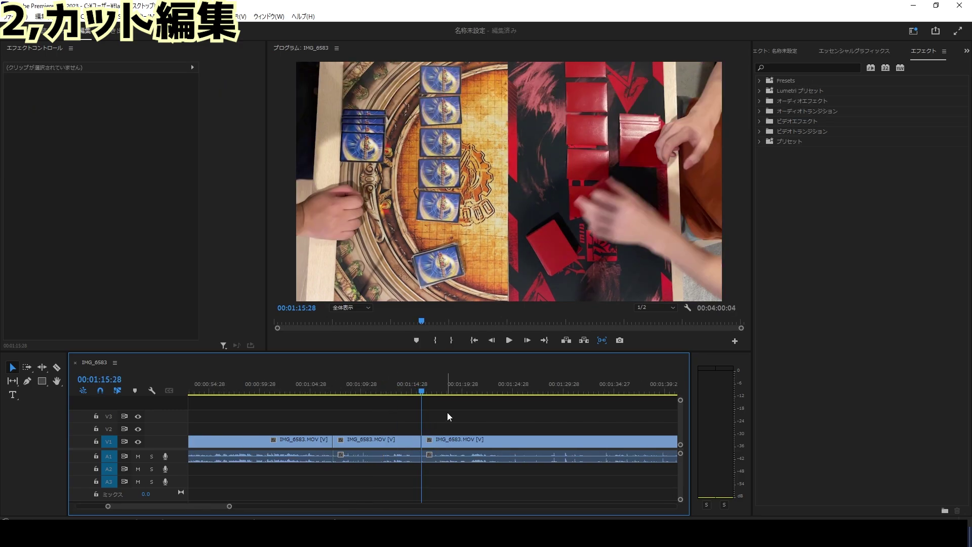
# - Zoom the timeline in around 01:17 and return the playhead to the cut at 01:15:28
pyautogui.press('s')
pyautogui.press('s')
pyautogui.press('s')
pyautogui.press('s')
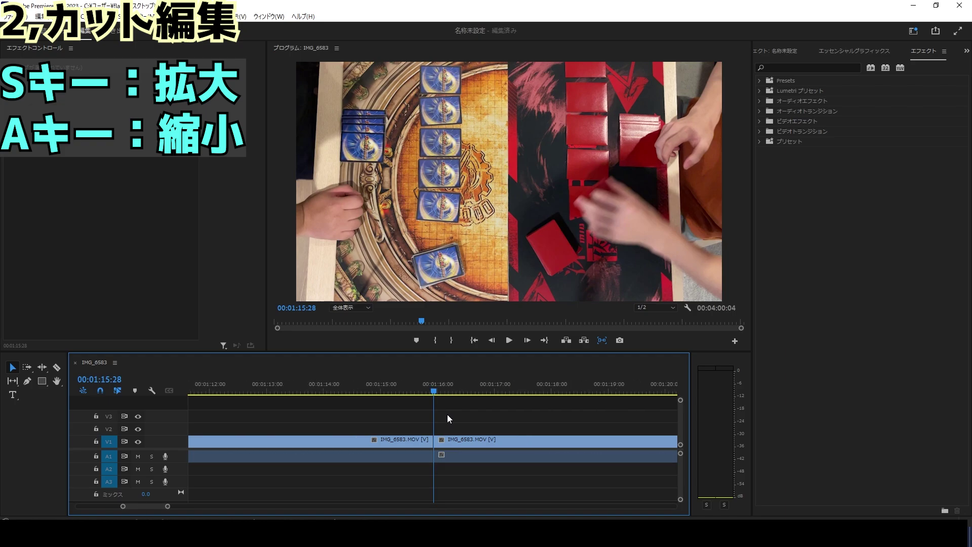
pyautogui.press('a')
pyautogui.press('a')
pyautogui.press('a')
pyautogui.press('s')
pyautogui.press('s')
pyautogui.press('s')
pyautogui.press('s')
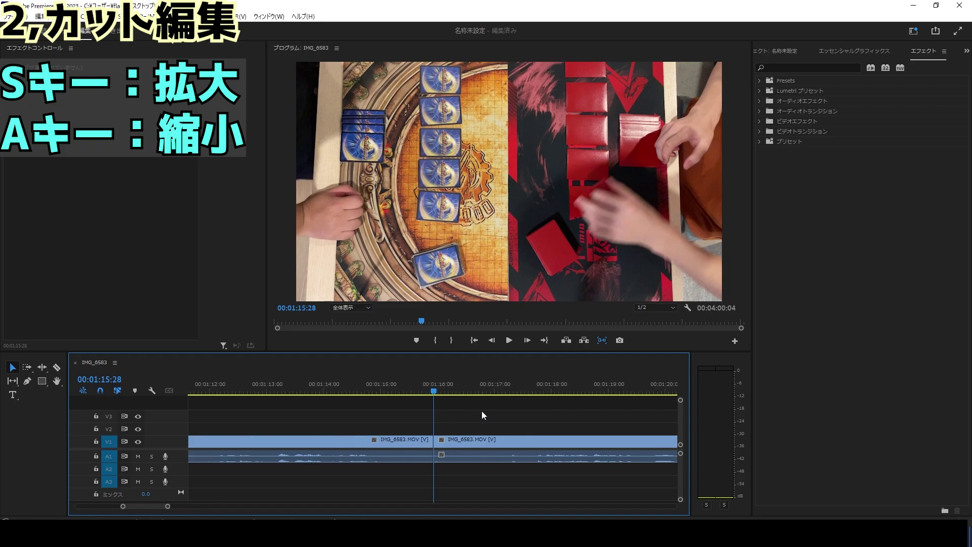
pyautogui.press('s')
pyautogui.press('s')
pyautogui.click(643, 385)
pyautogui.moveTo(645, 381); pyautogui.dragTo(641, 378)
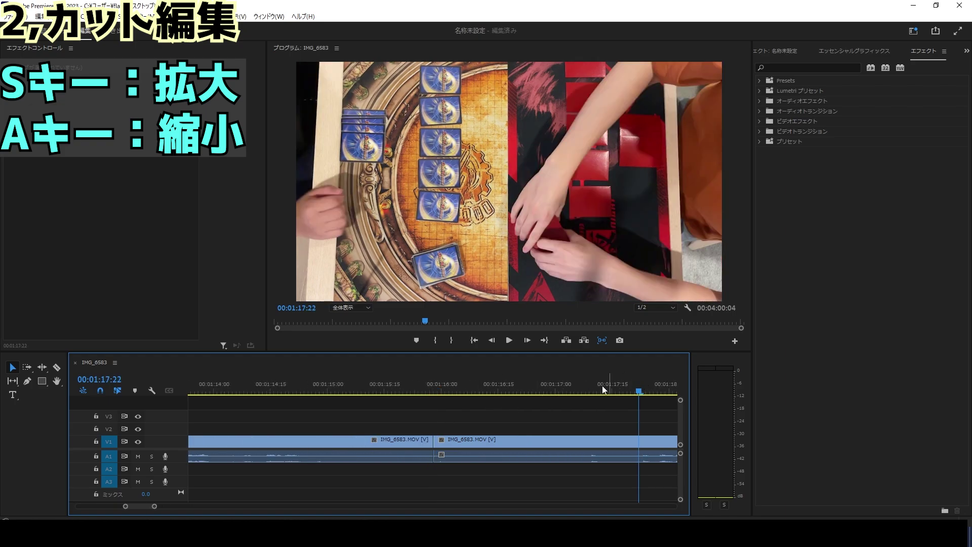
pyautogui.press('Up')
pyautogui.press('a')
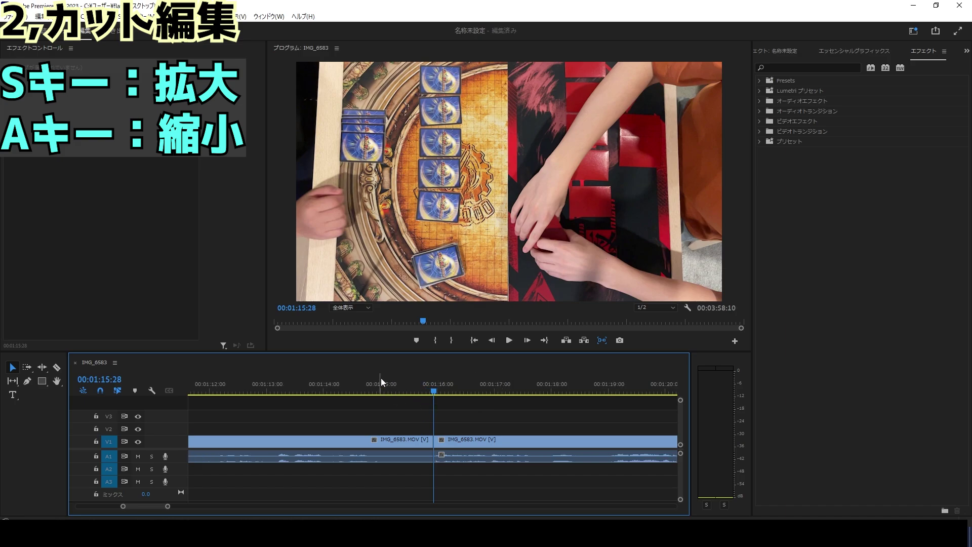
# - Cut the clip at 01:14:24 and ripple-delete the short middle piece
pyautogui.click(370, 377)
pyautogui.hotkey('ctrl', 'k')
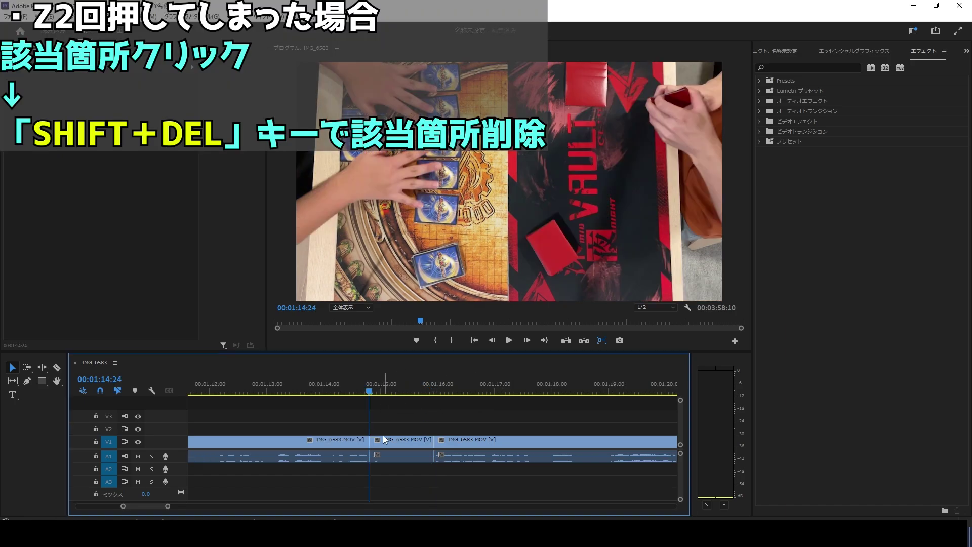
pyautogui.press('space')
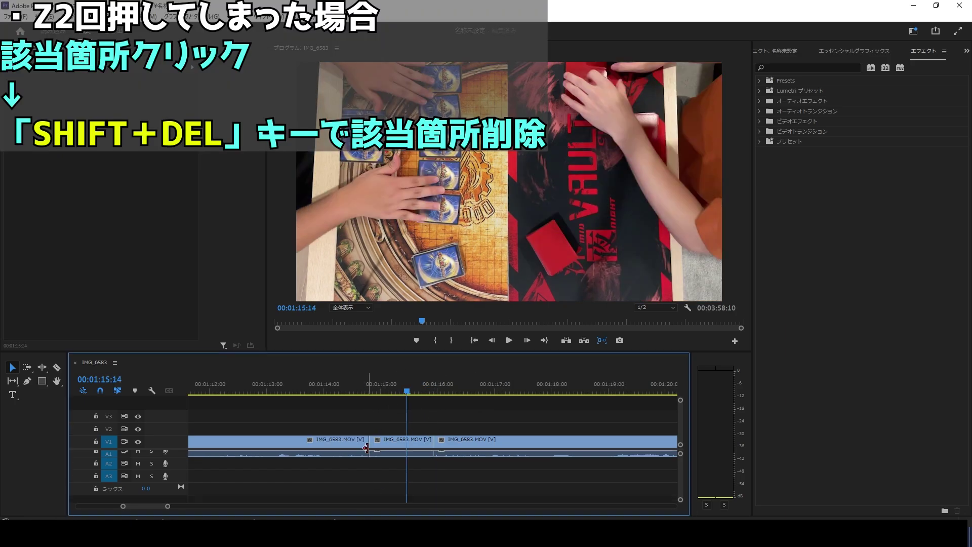
pyautogui.click(427, 442)
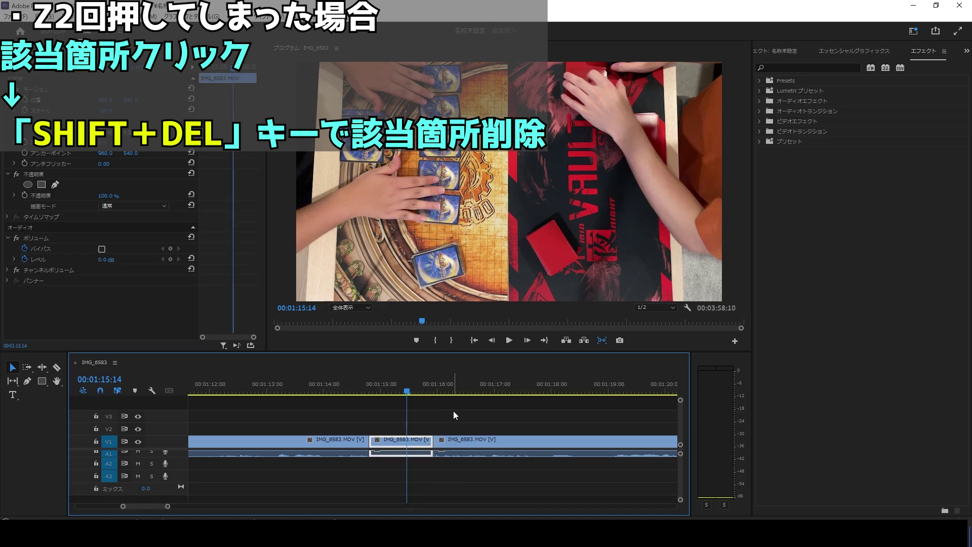
pyautogui.hotkey('shift', 'Delete')
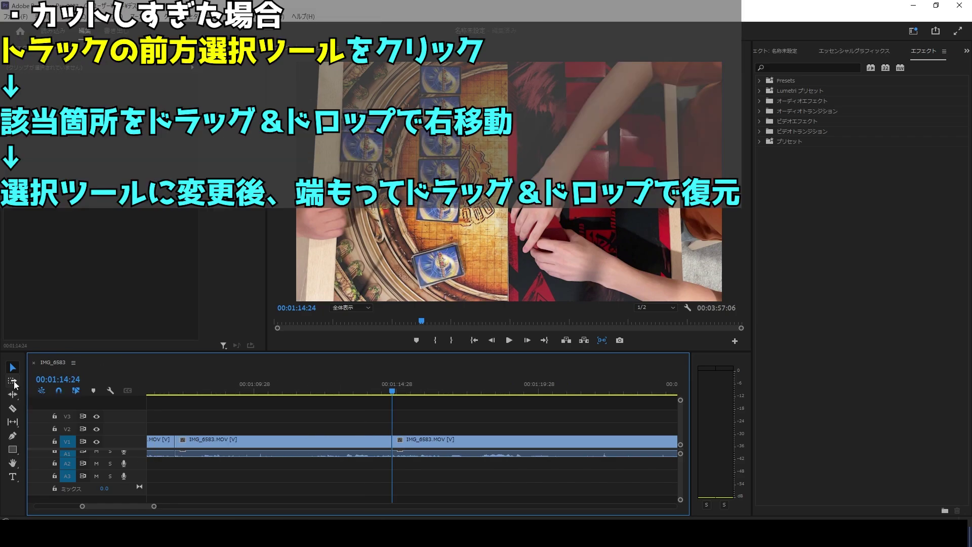
# - Shift all later clips to the right with the Track Select Forward tool
pyautogui.click(14, 384)
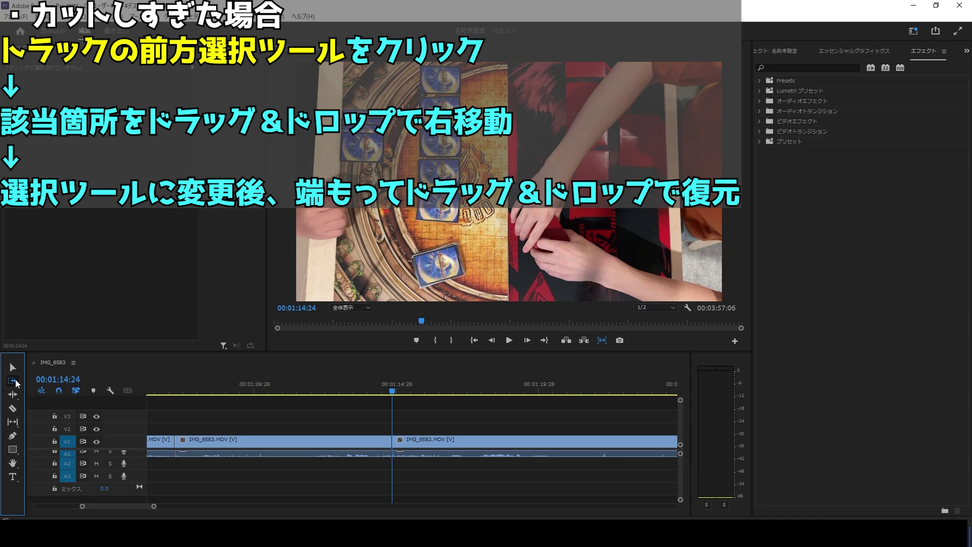
pyautogui.click(409, 444)
pyautogui.press('-')
pyautogui.press('-')
pyautogui.press('-')
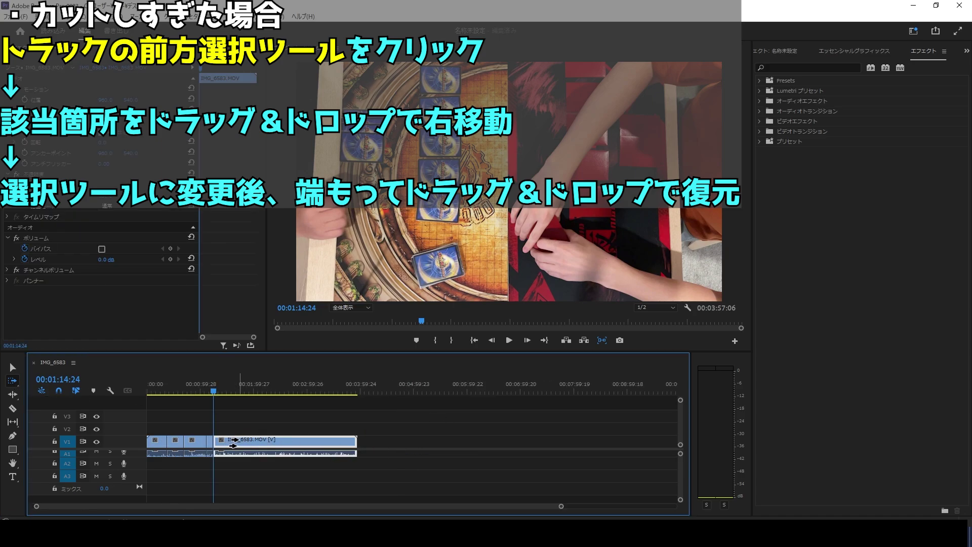
pyautogui.press('=')
pyautogui.moveTo(385, 445); pyautogui.dragTo(471, 447)
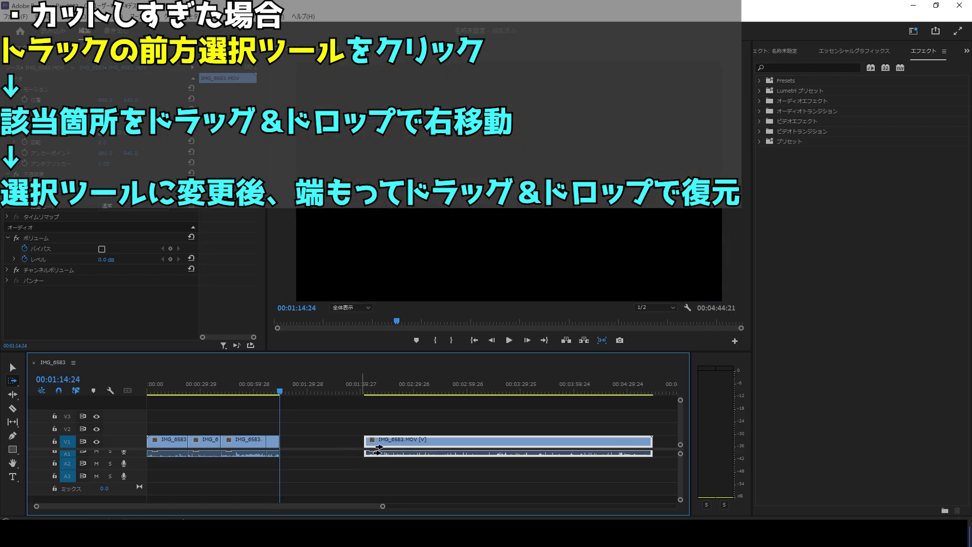
# - Drag the right clip's left edge leftward to restore the over-cut footage
pyautogui.click(13, 368)
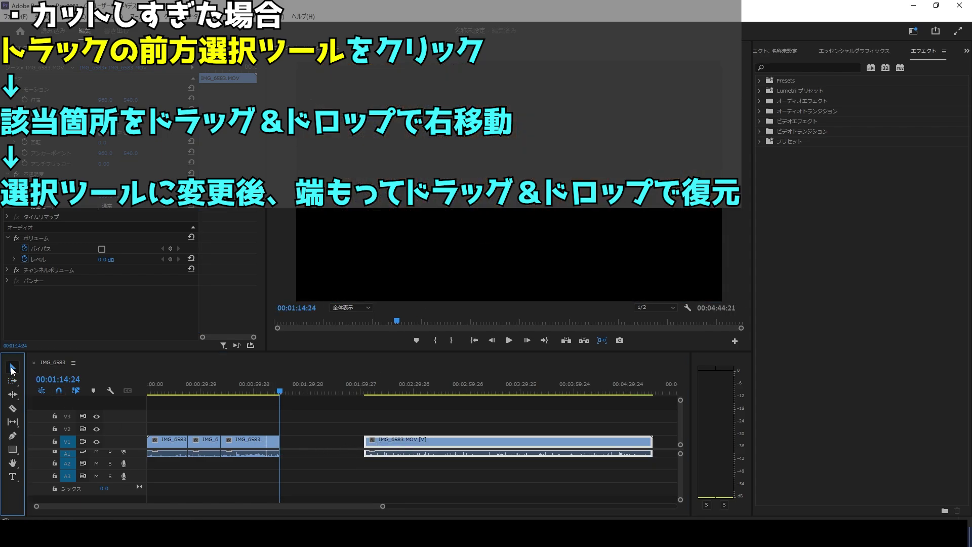
pyautogui.click(361, 439)
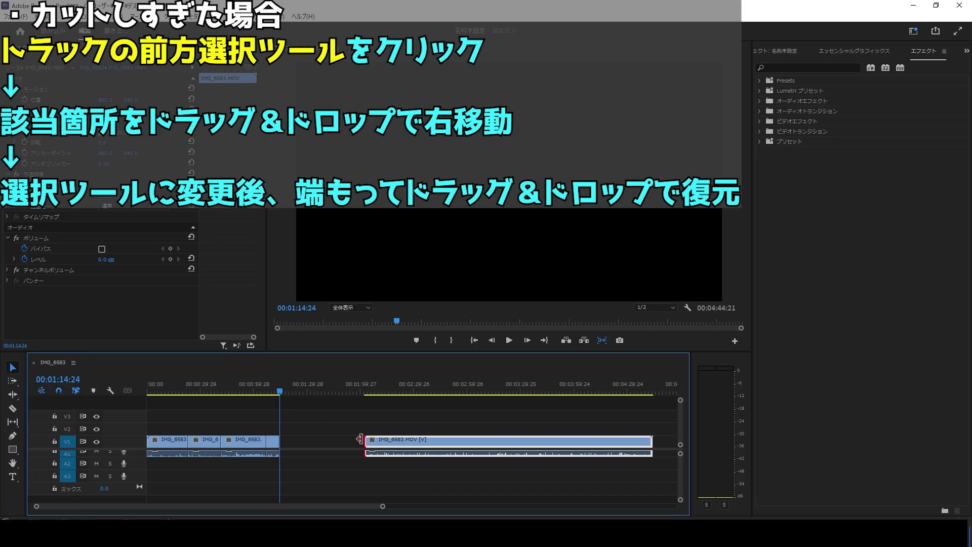
pyautogui.moveTo(361, 439); pyautogui.dragTo(353, 444)
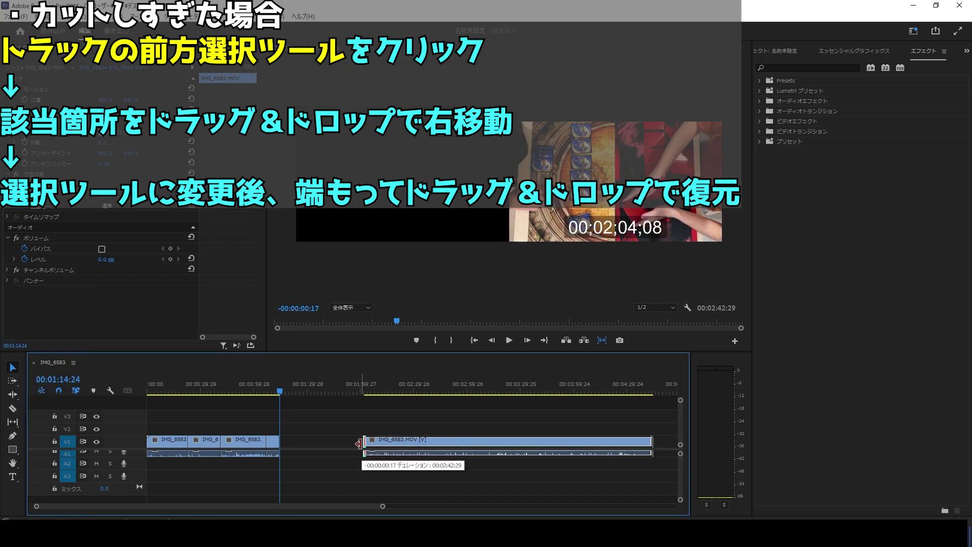
pyautogui.moveTo(354, 444); pyautogui.dragTo(349, 445)
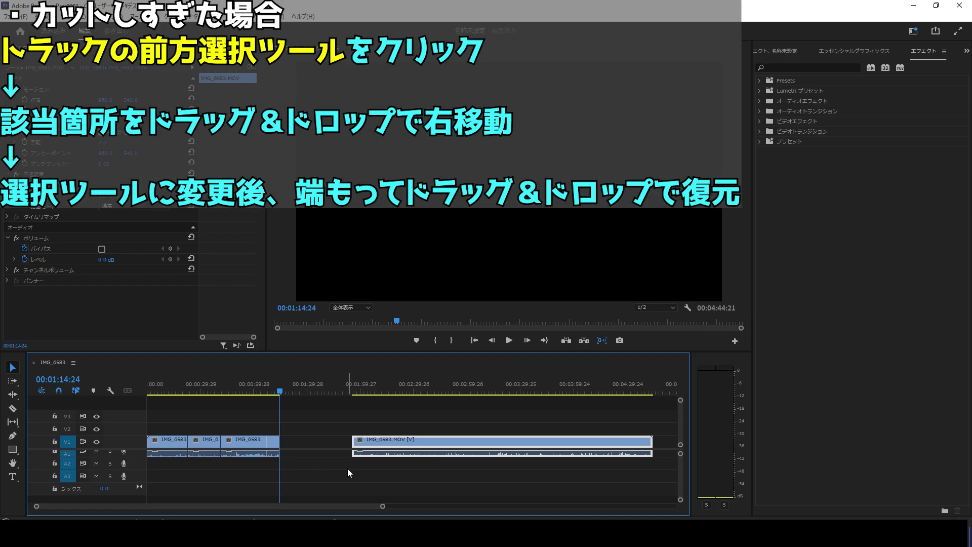
pyautogui.press('=')
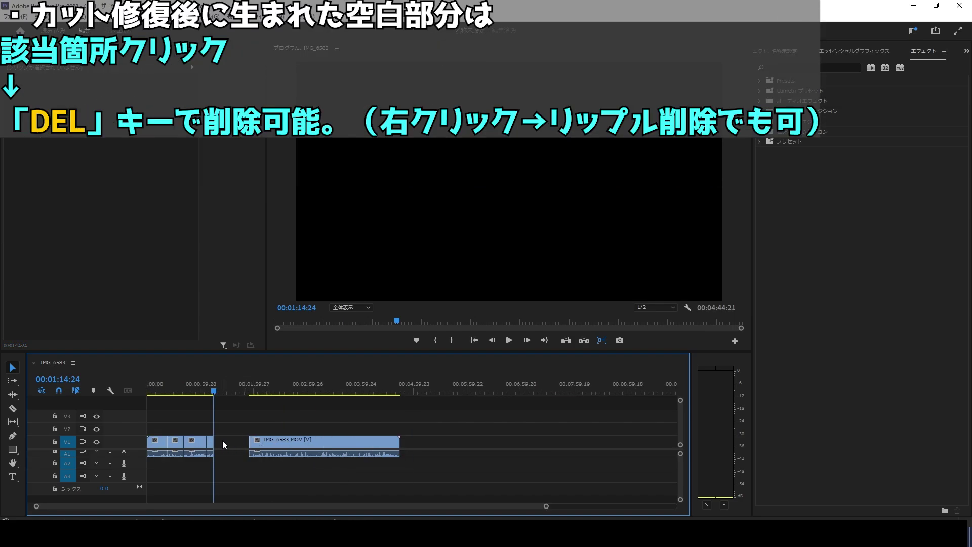
# - Ripple-delete the empty gap between the clips on V1
pyautogui.click(234, 444)
pyautogui.rightClick(229, 440)
pyautogui.click(269, 446)
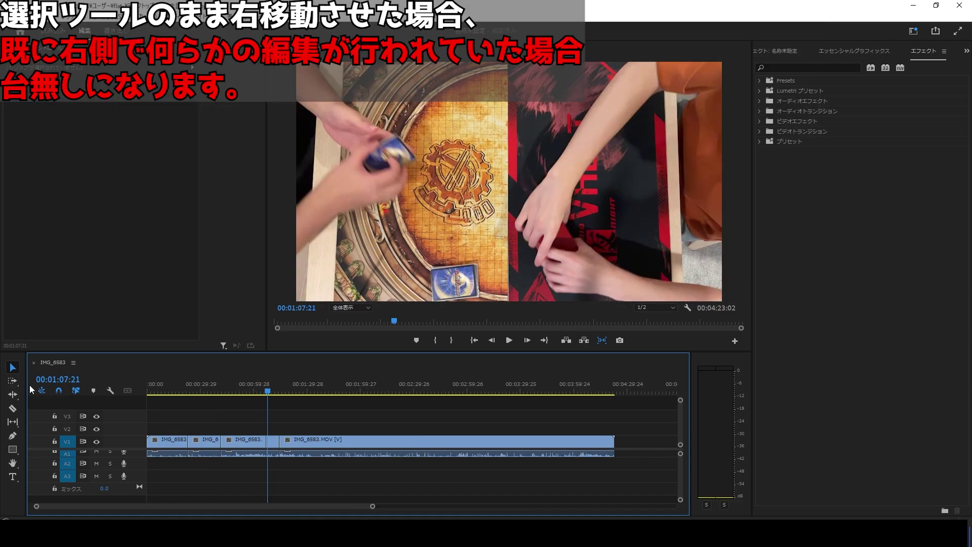
pyautogui.moveTo(312, 442)
pyautogui.mouseDown()
pyautogui.moveTo(385, 444)
pyautogui.moveTo(309, 444)
pyautogui.mouseUp()
# - Move the clip starting at 01:14:24 right with the Selection tool, then undo it
pyautogui.click(332, 391)
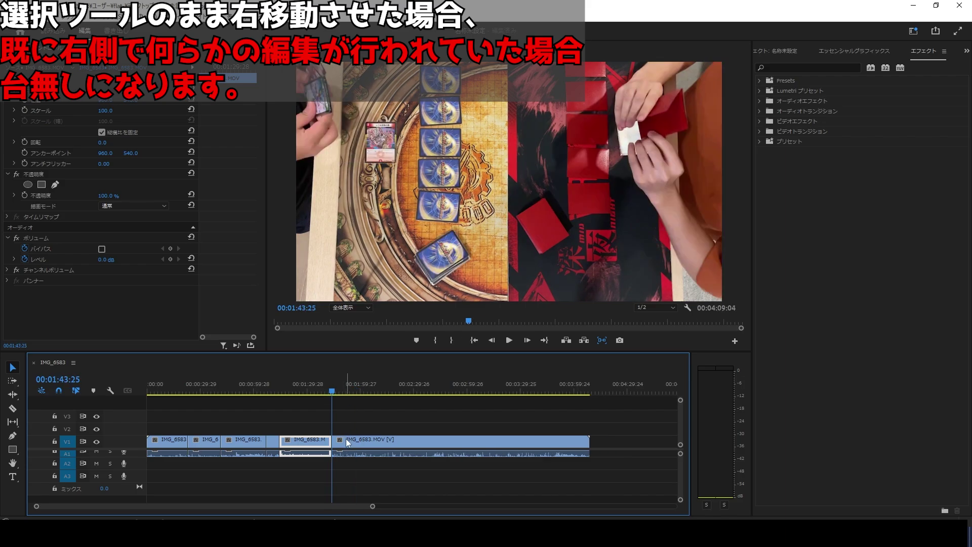
pyautogui.press('Up')
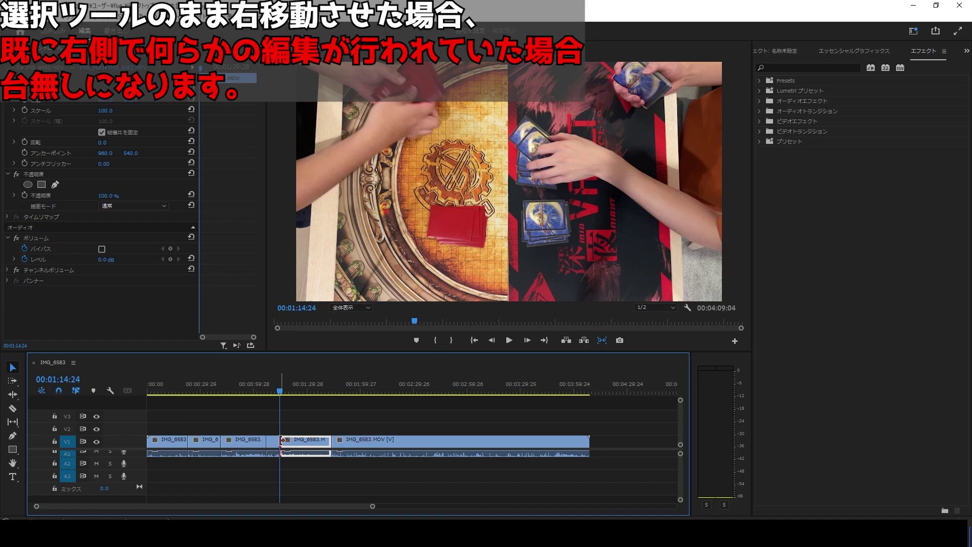
pyautogui.click(282, 440)
pyautogui.click(298, 444)
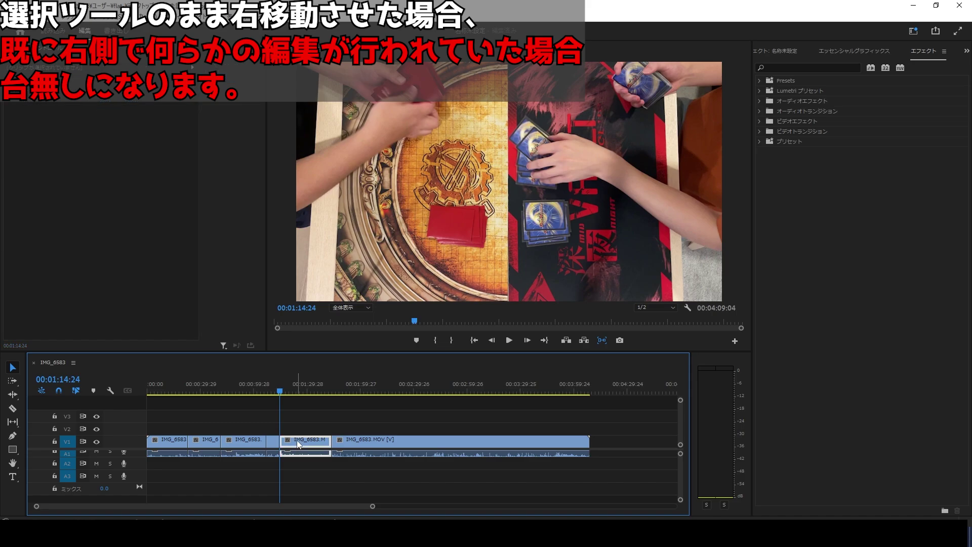
pyautogui.moveTo(298, 443); pyautogui.dragTo(349, 443)
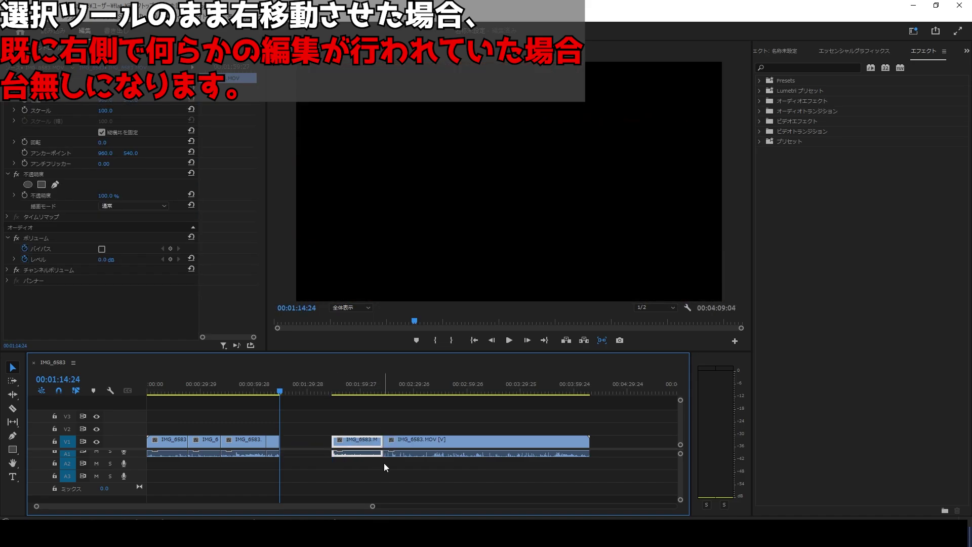
pyautogui.hotkey('ctrl', 'z')
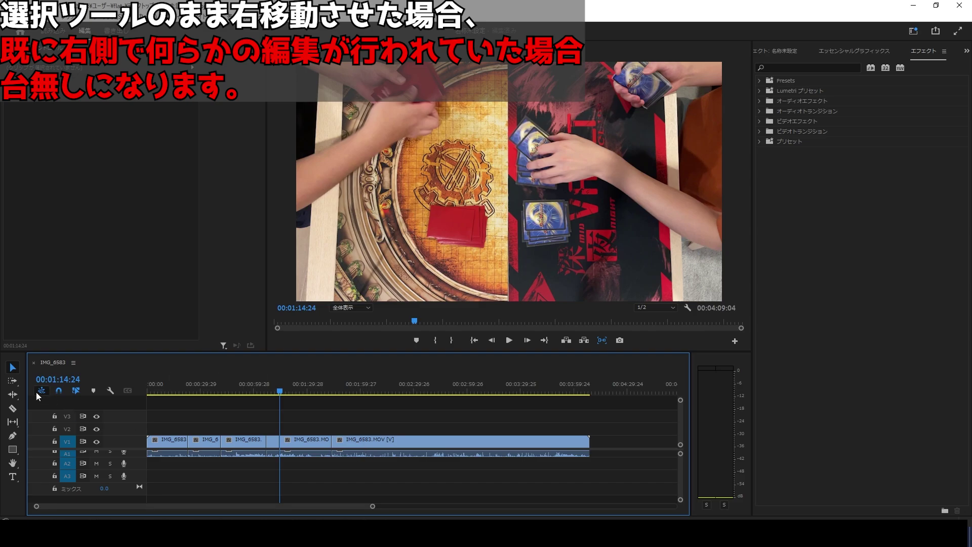
# - Shift all later clips right with Track Select Forward, then ripple-delete the resulting gap
pyautogui.click(13, 381)
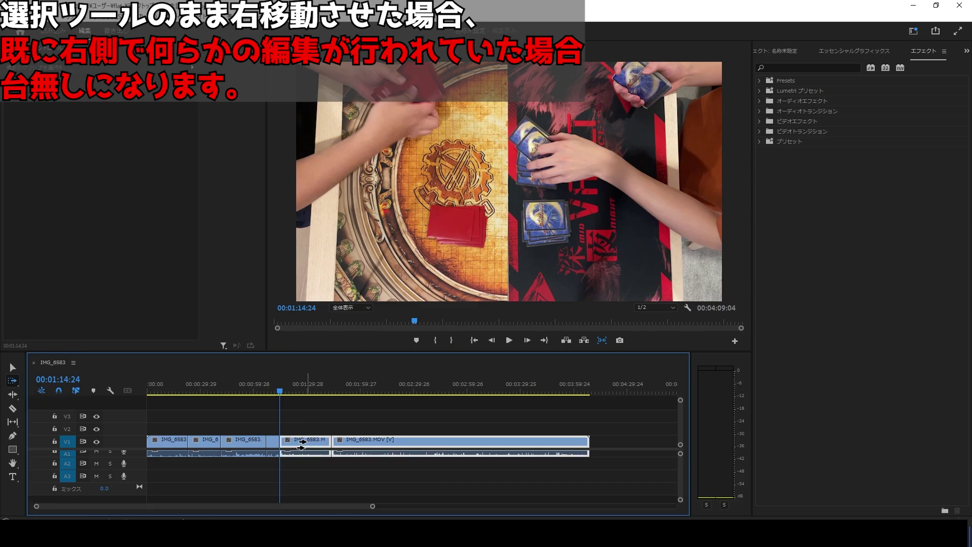
pyautogui.moveTo(302, 442)
pyautogui.mouseDown()
pyautogui.moveTo(366, 442)
pyautogui.moveTo(336, 442)
pyautogui.mouseUp()
pyautogui.press('v')
pyautogui.rightClick(313, 446)
pyautogui.click(340, 448)
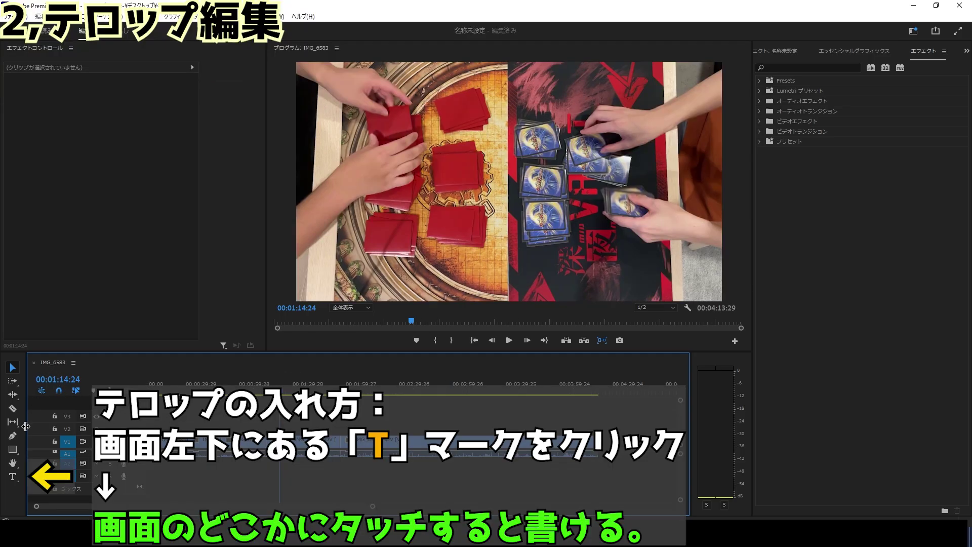
# - Type the caption 'aaaaaaaaあああああ' above the centre-left of the frame and select its box
pyautogui.click(13, 478)
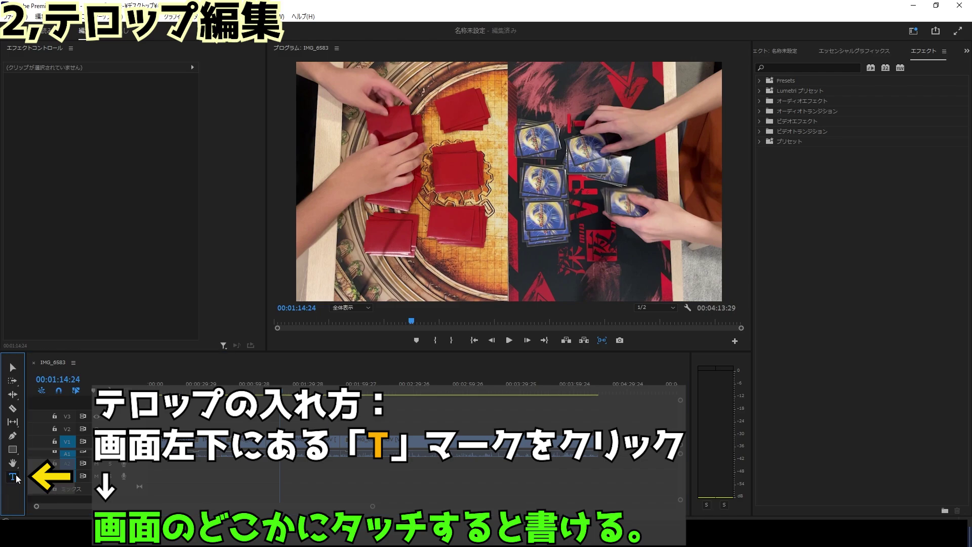
pyautogui.click(389, 143)
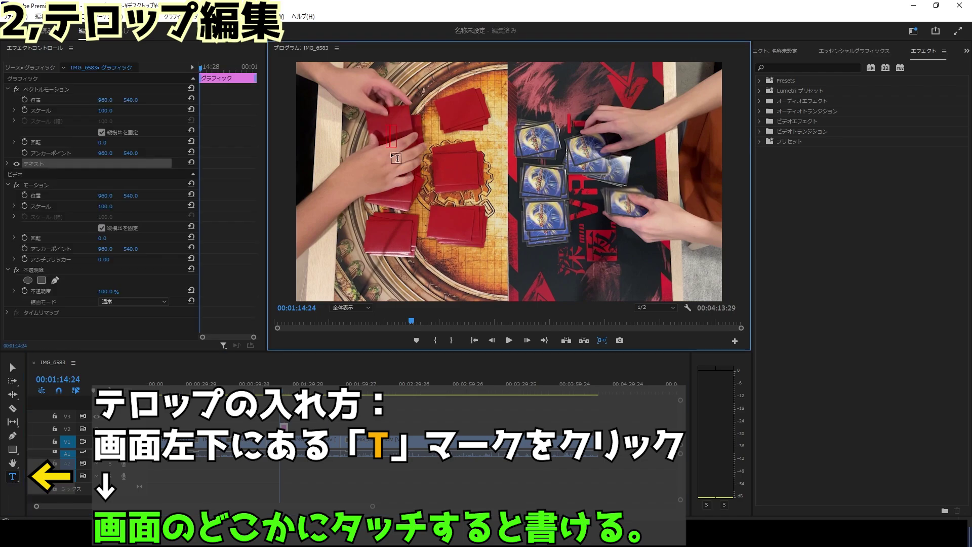
pyautogui.write('aaaa')
pyautogui.write('aaaa')
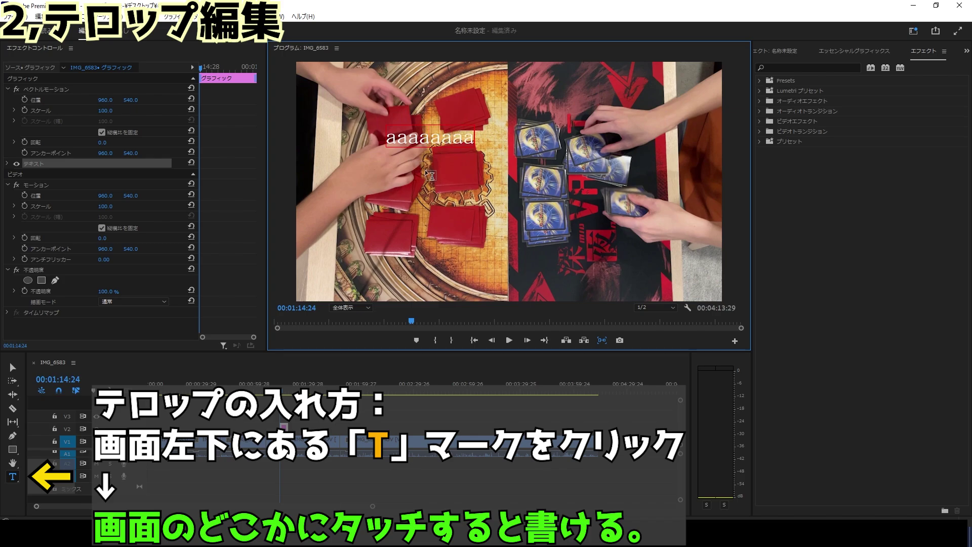
pyautogui.write('あああああ')
pyautogui.press('Return')
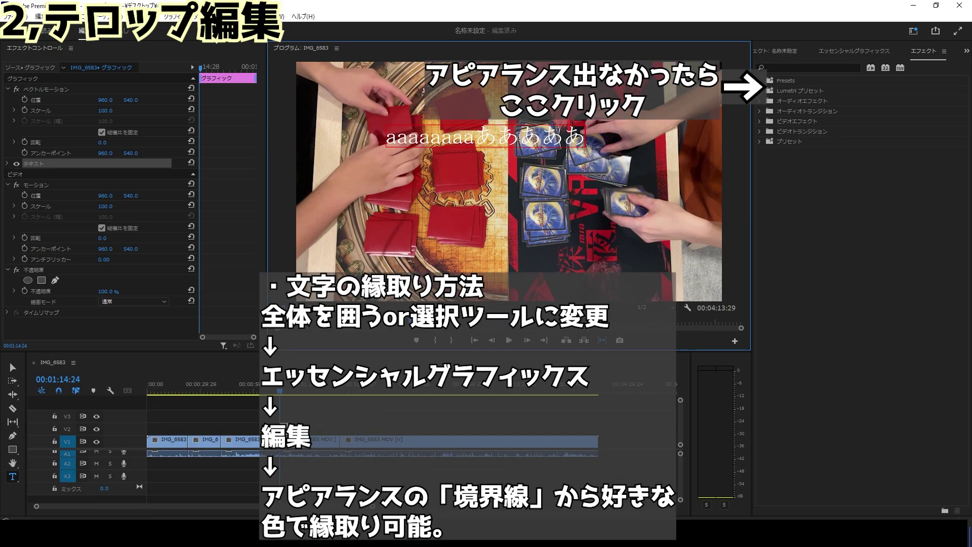
pyautogui.moveTo(580, 140); pyautogui.dragTo(384, 147)
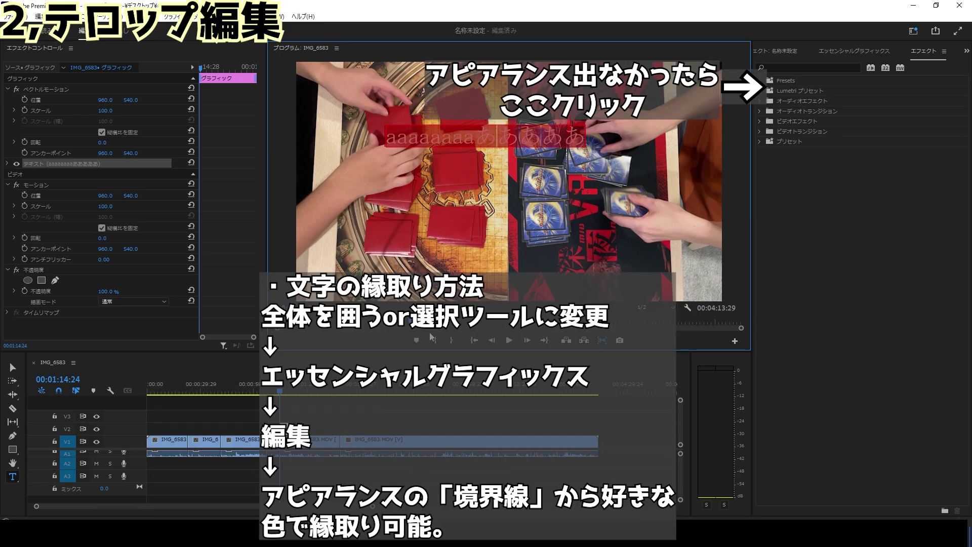
pyautogui.click(13, 368)
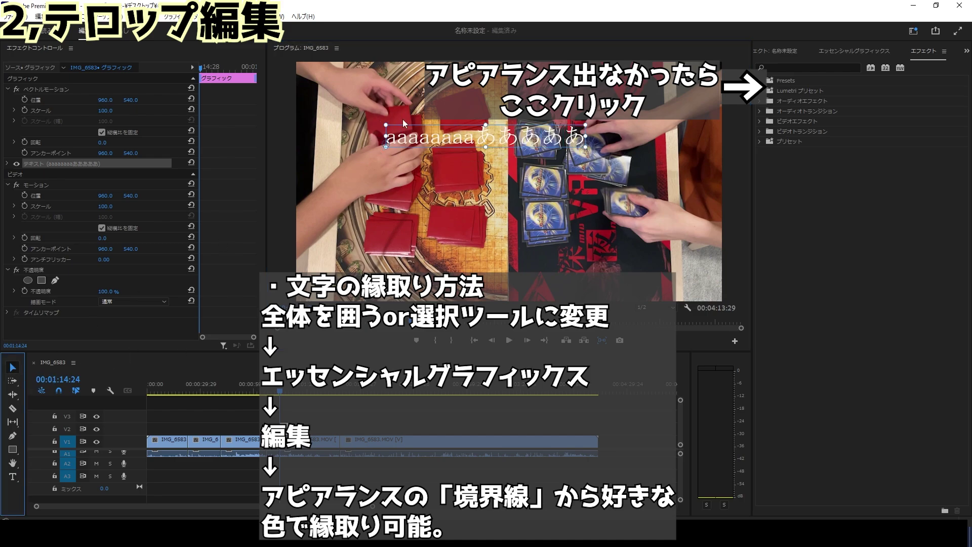
# - Give the caption a black stroke of width 15, move it lower and scale it to 135%
pyautogui.click(860, 52)
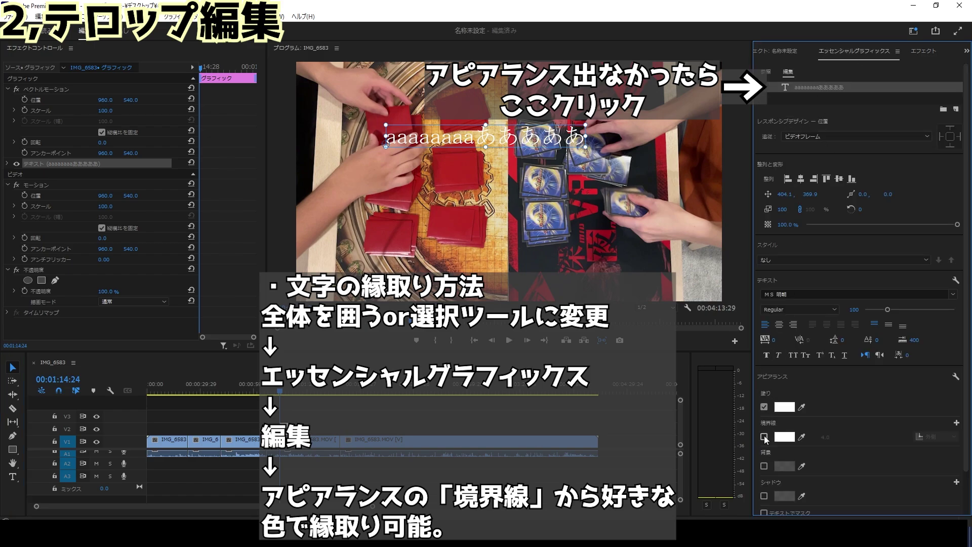
pyautogui.click(764, 437)
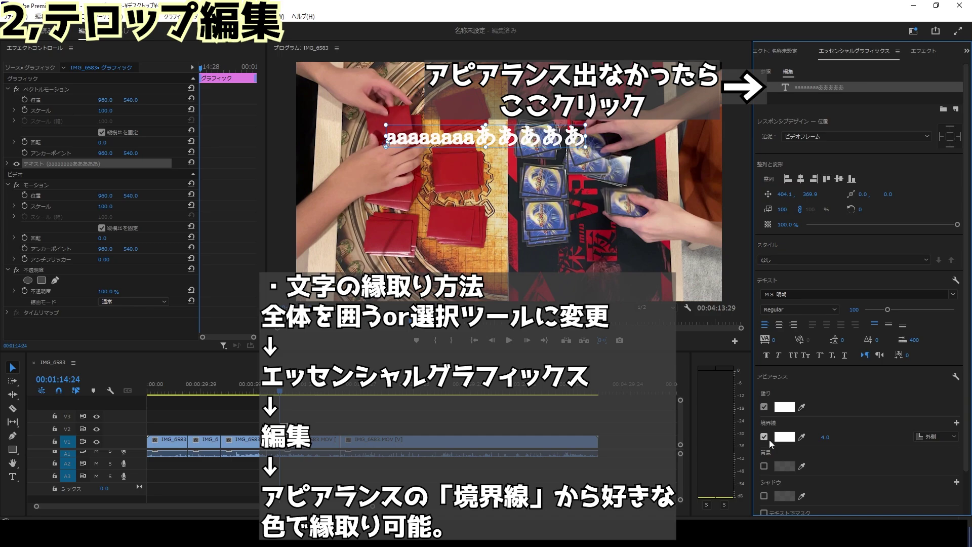
pyautogui.click(785, 437)
pyautogui.click(588, 192)
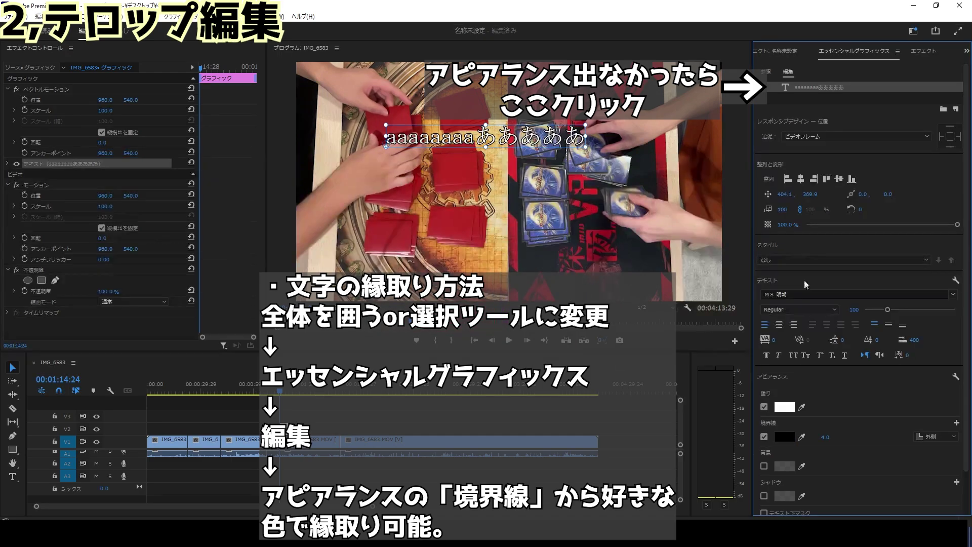
pyautogui.moveTo(825, 437)
pyautogui.mouseDown()
pyautogui.moveTo(861, 437)
pyautogui.moveTo(841, 436)
pyautogui.mouseUp()
pyautogui.click(841, 436)
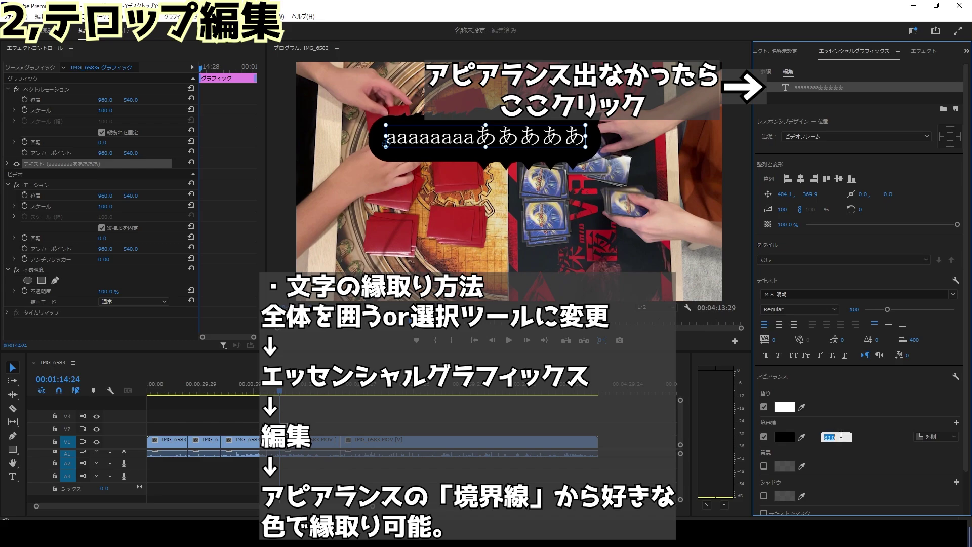
pyautogui.write('15')
pyautogui.press('Return')
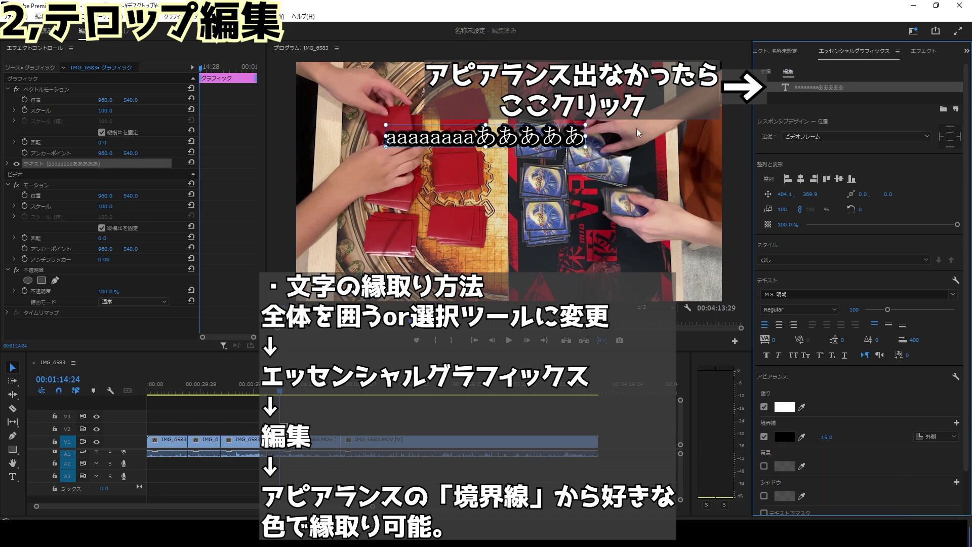
pyautogui.moveTo(544, 147); pyautogui.dragTo(542, 181)
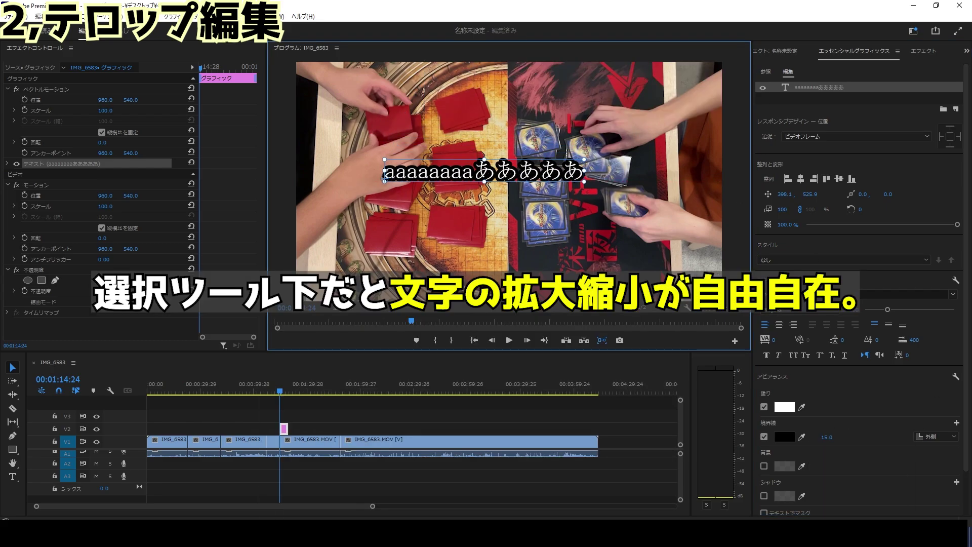
pyautogui.moveTo(577, 159)
pyautogui.mouseDown()
pyautogui.moveTo(600, 150)
pyautogui.moveTo(577, 294)
pyautogui.moveTo(580, 275)
pyautogui.mouseUp()
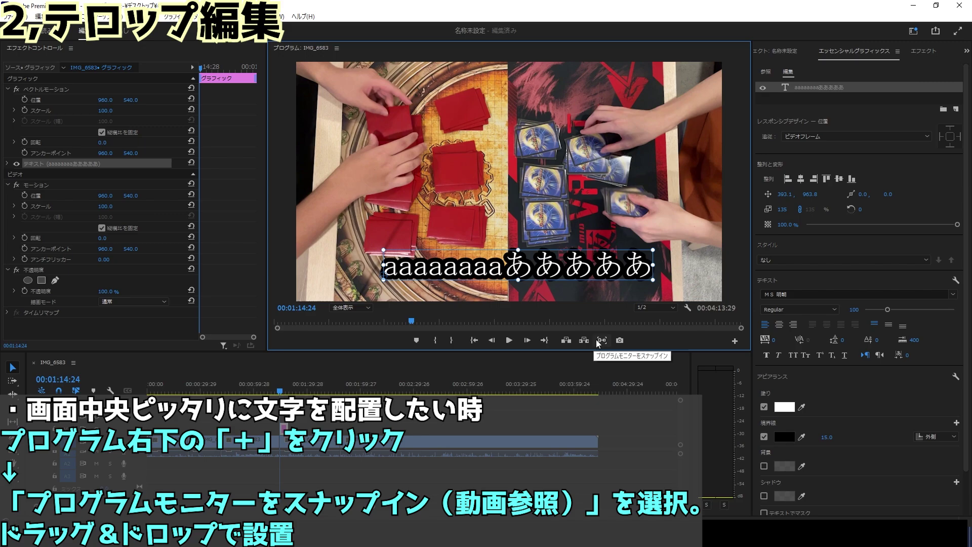
# - Add and enable 'Snap in Program Monitor', then snap the caption near the bottom at 352.5, 959.7
pyautogui.click(734, 342)
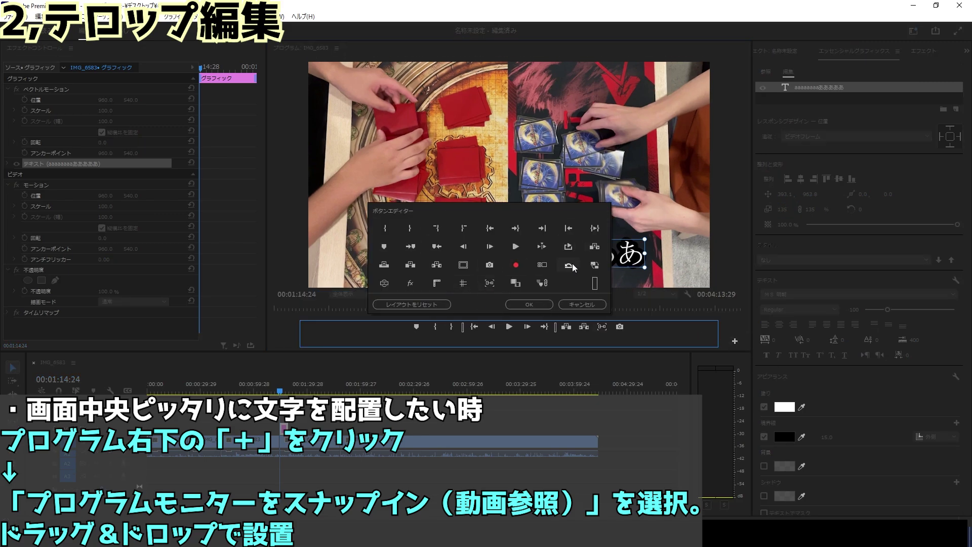
pyautogui.moveTo(490, 284); pyautogui.dragTo(564, 338)
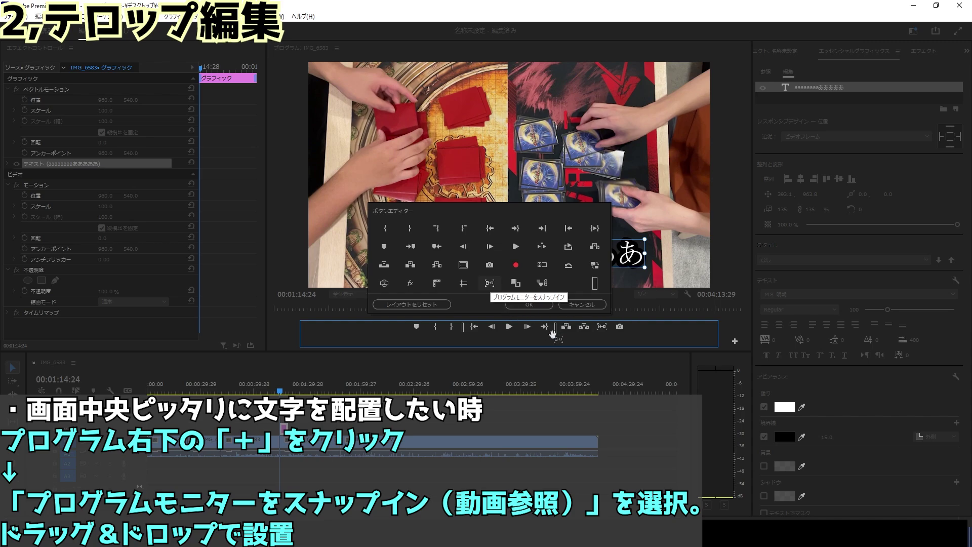
pyautogui.press('Return')
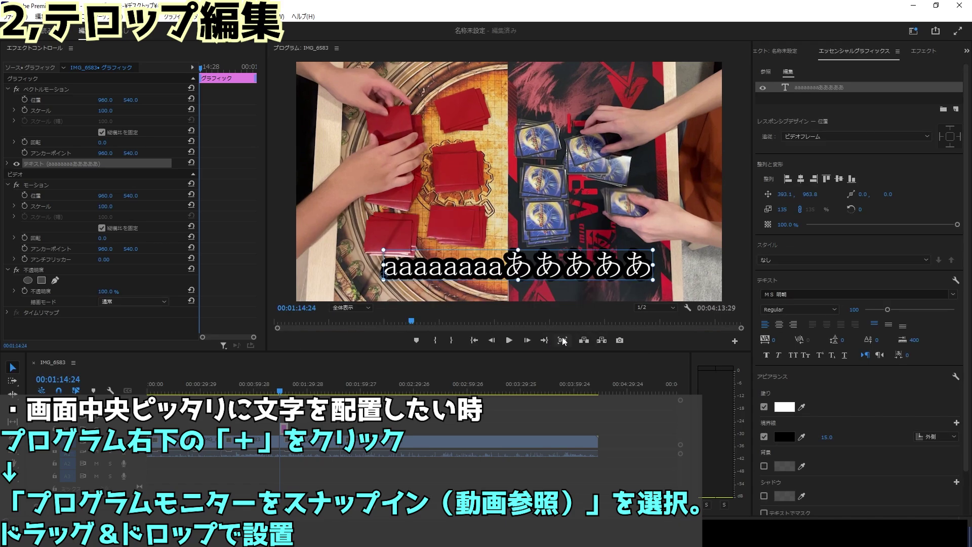
pyautogui.click(562, 340)
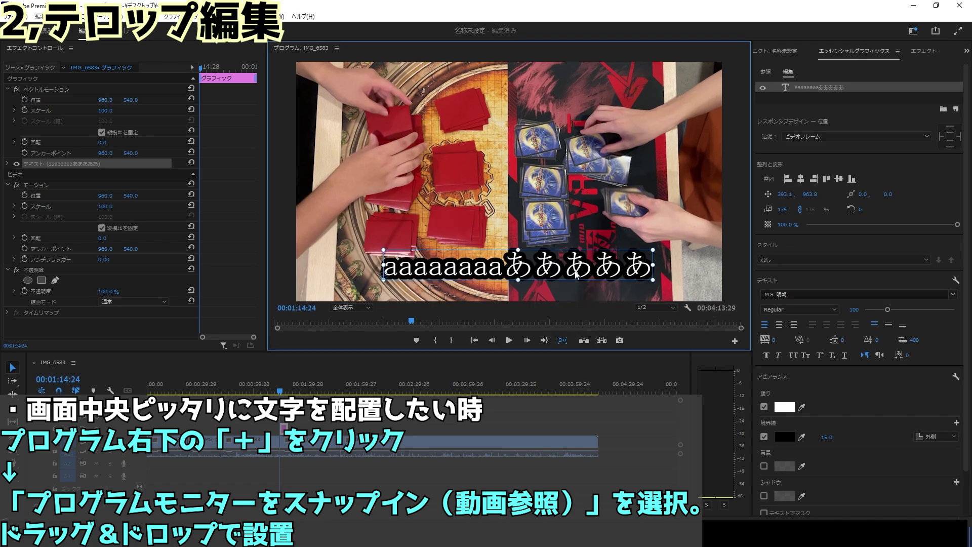
pyautogui.moveTo(576, 275)
pyautogui.mouseDown()
pyautogui.moveTo(549, 268)
pyautogui.moveTo(598, 276)
pyautogui.moveTo(550, 267)
pyautogui.moveTo(561, 269)
pyautogui.mouseUp()
pyautogui.click(563, 339)
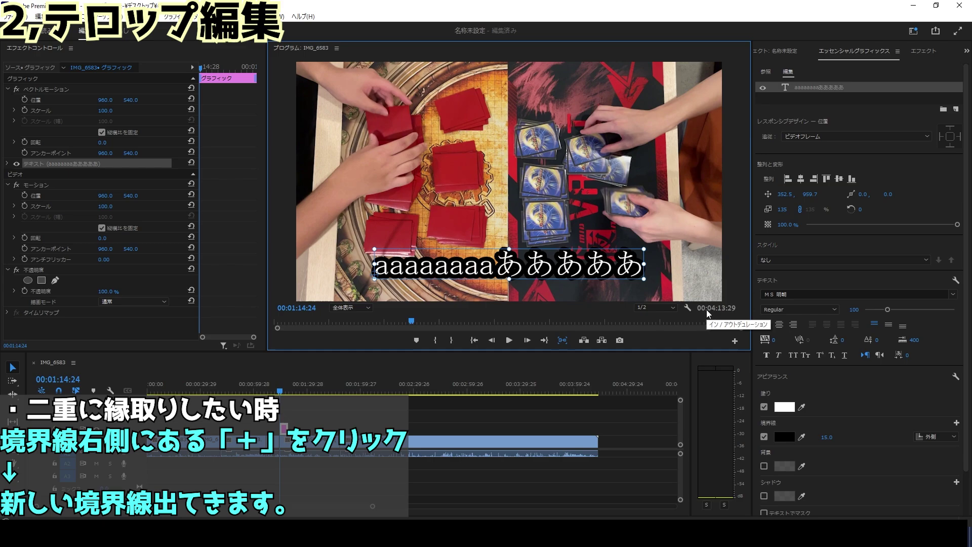
# - Add a second caption stroke coloured FF0000 red with a width of 26
pyautogui.click(957, 423)
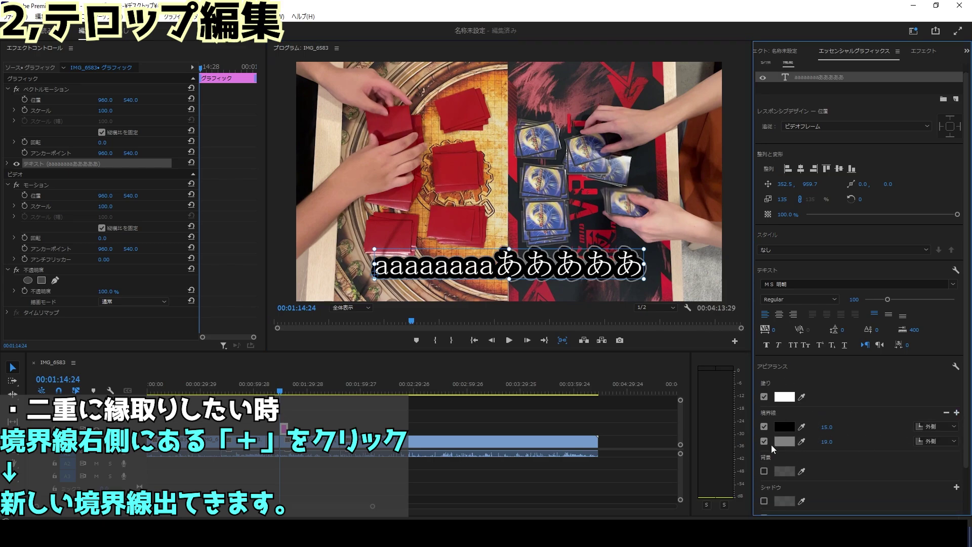
pyautogui.click(784, 442)
pyautogui.click(492, 335)
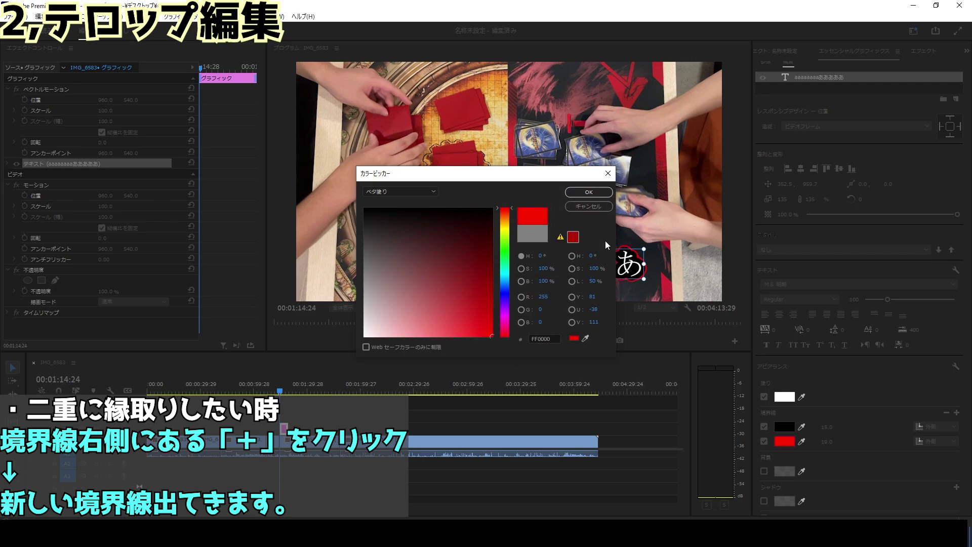
pyautogui.click(598, 194)
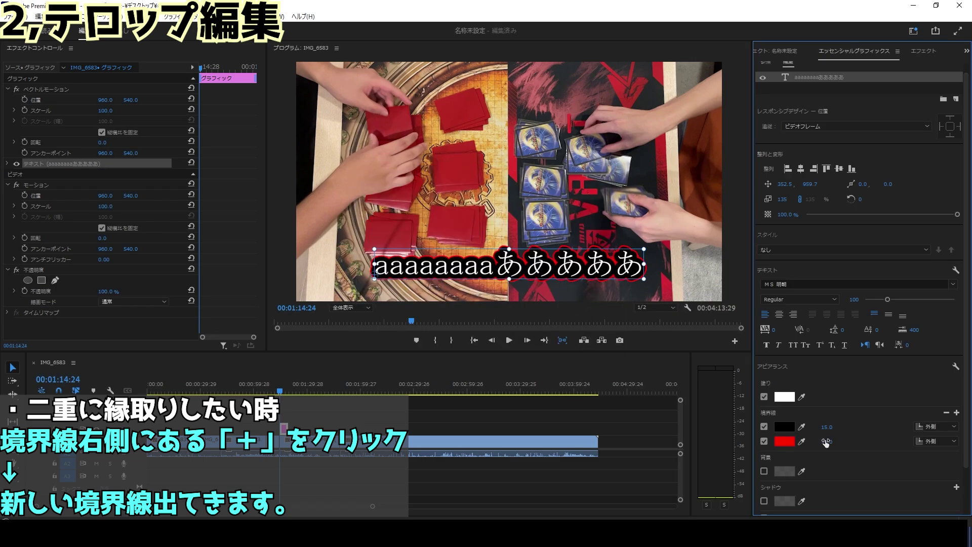
pyautogui.moveTo(826, 442)
pyautogui.mouseDown()
pyautogui.moveTo(838, 441)
pyautogui.moveTo(830, 442)
pyautogui.mouseUp()
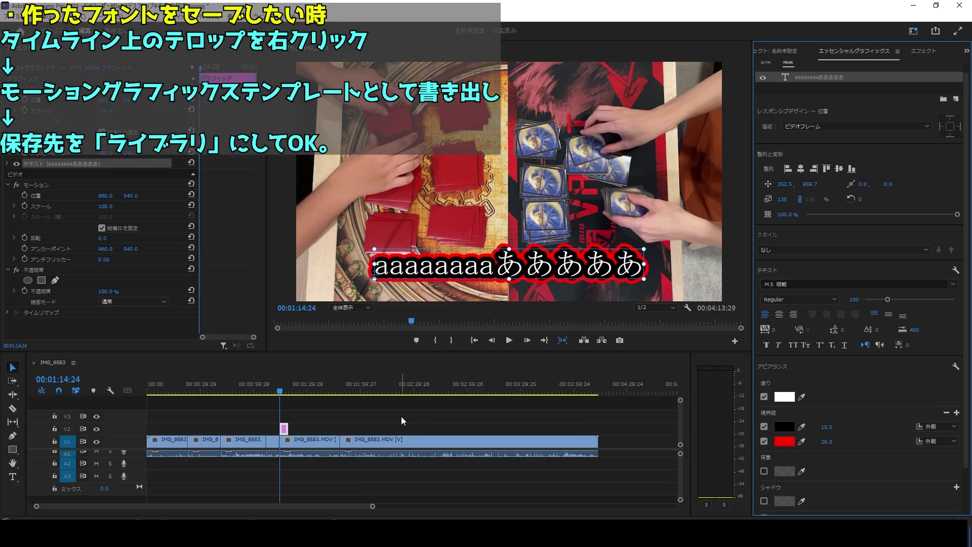
# - Export the caption clip as a Motion Graphics Template to the ライブラリ library
pyautogui.rightClick(284, 430)
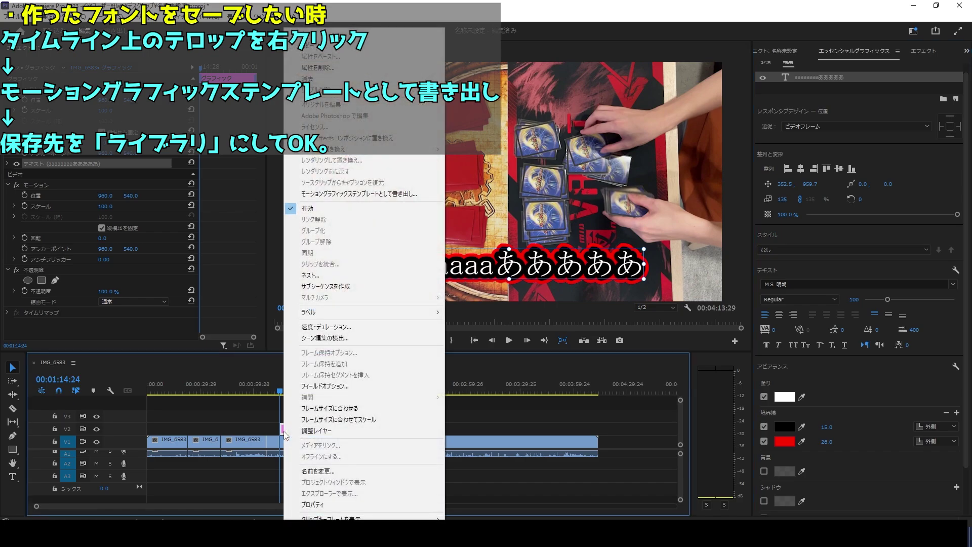
pyautogui.click(351, 197)
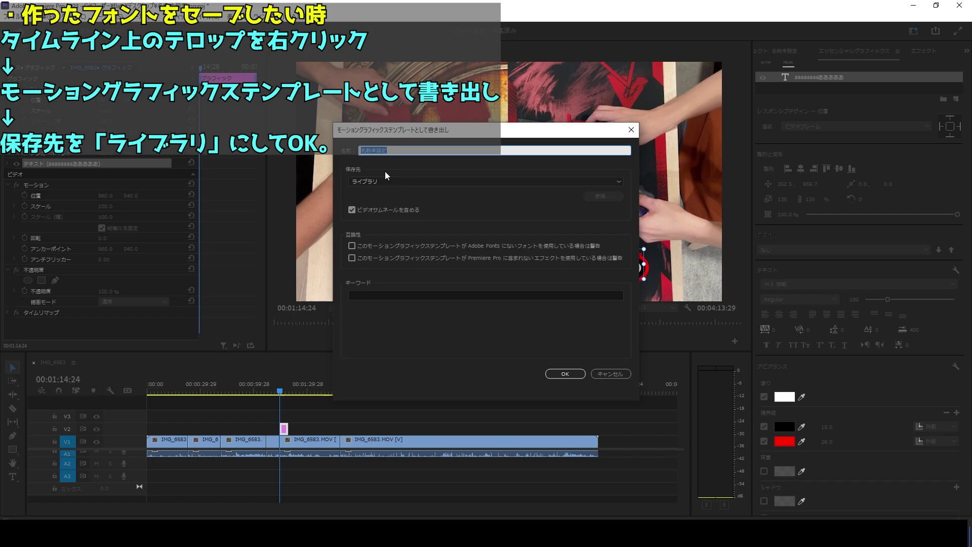
pyautogui.click(398, 183)
pyautogui.click(398, 184)
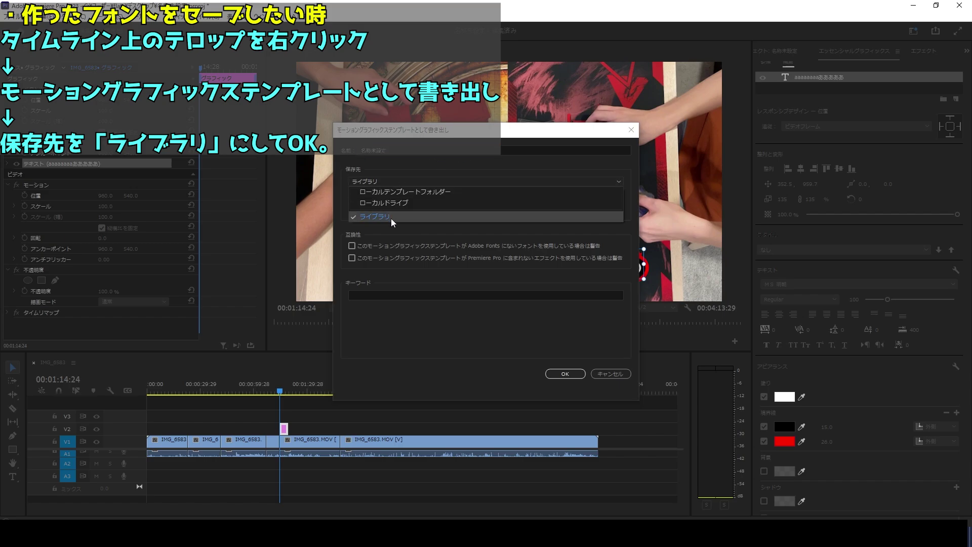
pyautogui.click(391, 218)
pyautogui.click(564, 376)
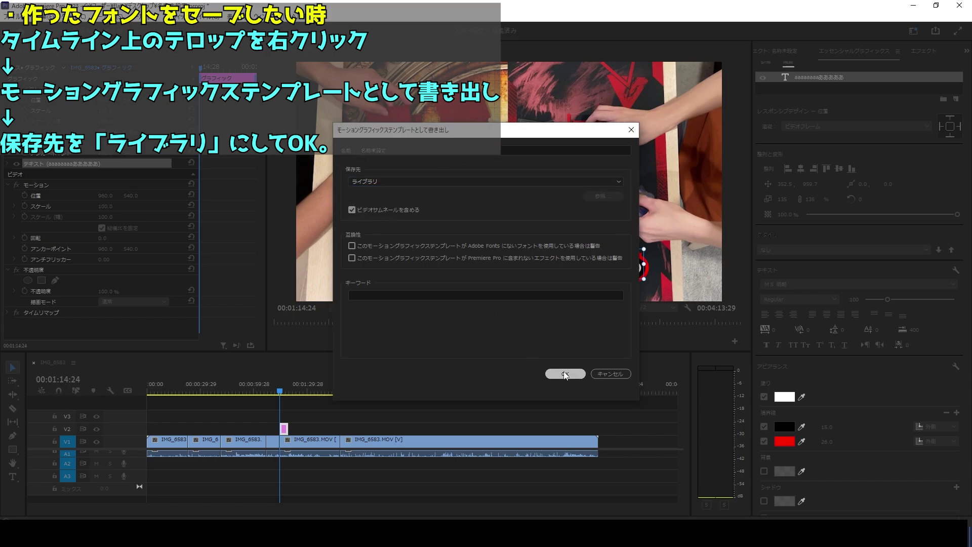
# - Place the saved template on V3 at 01:27:10, shift it down-right, and save the project
pyautogui.click(303, 389)
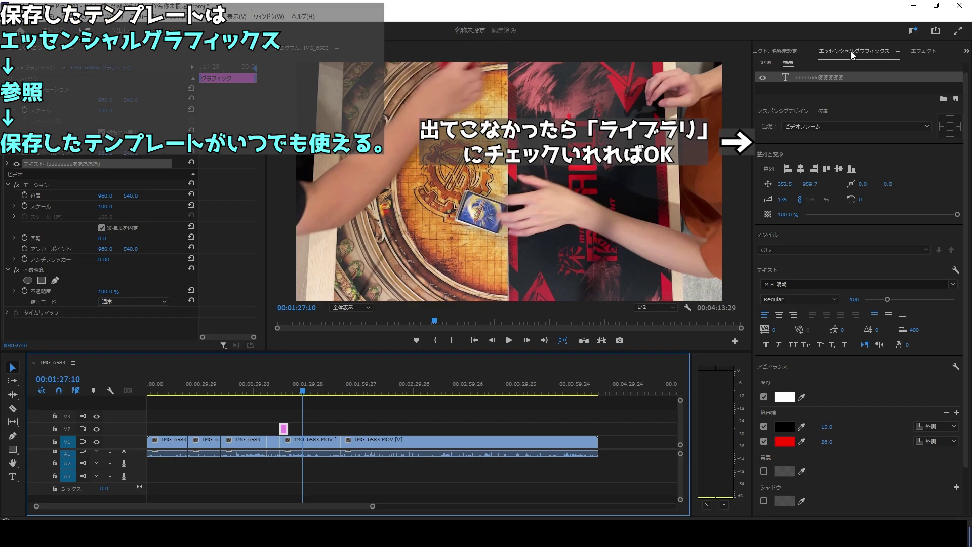
pyautogui.scroll(1, 763, 66)
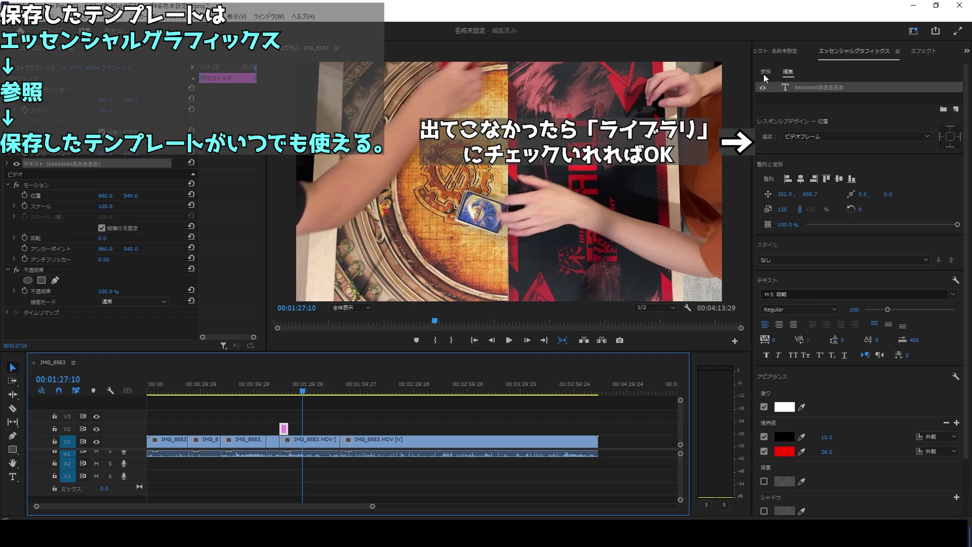
pyautogui.click(763, 74)
pyautogui.click(764, 74)
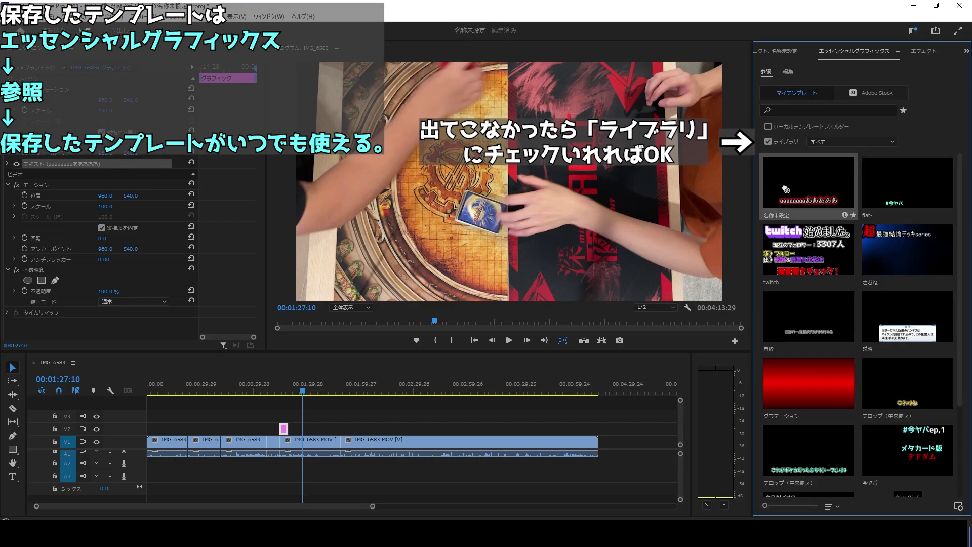
pyautogui.moveTo(368, 381); pyautogui.dragTo(304, 418)
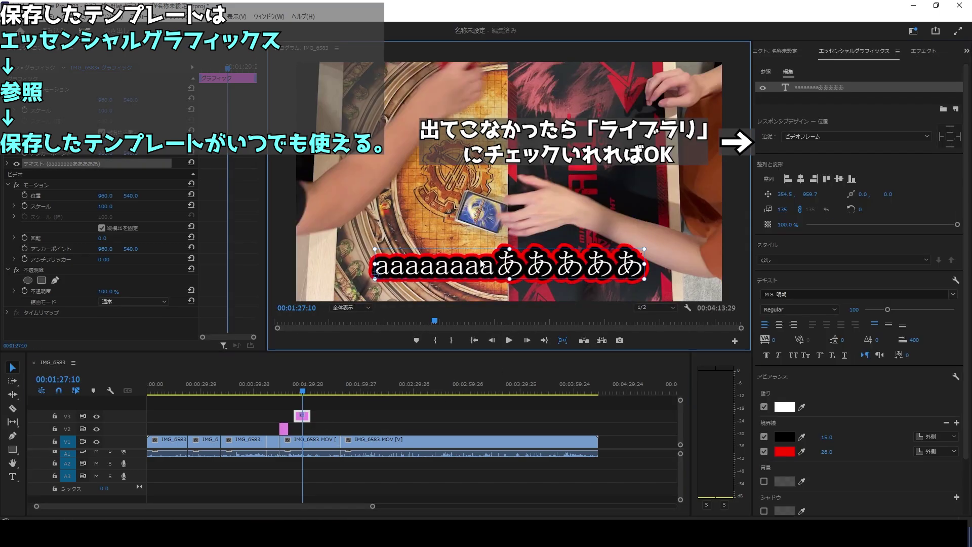
pyautogui.click(496, 197)
pyautogui.moveTo(496, 195); pyautogui.dragTo(546, 273)
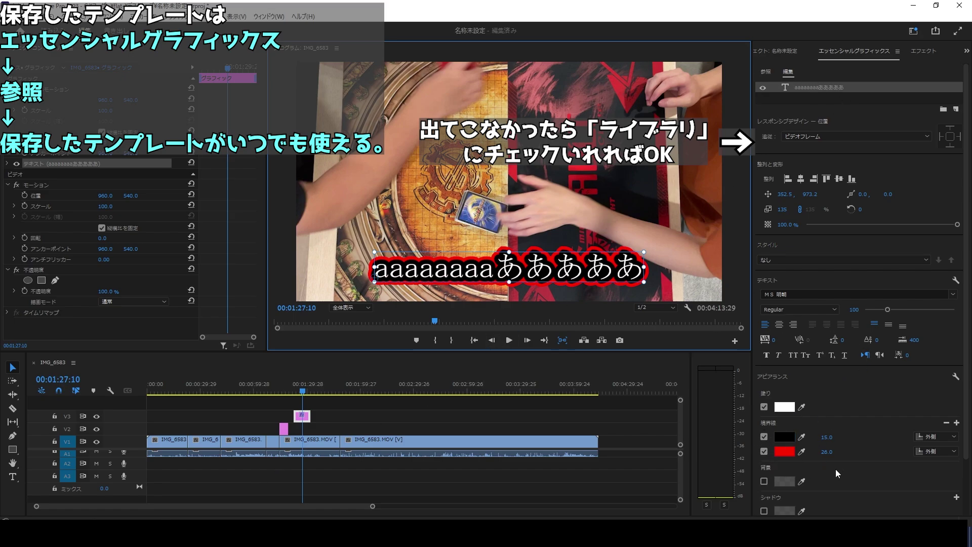
pyautogui.hotkey('ctrl', 's')
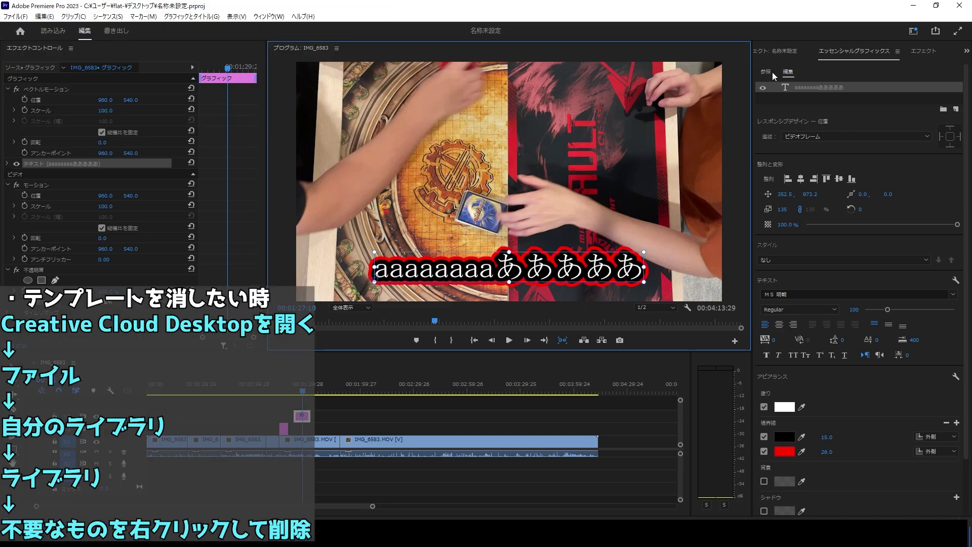
pyautogui.click(772, 72)
# - In Creative Cloud's My Libraries > ライブラリ, delete the 名称未設定 item
pyautogui.rightClick(803, 175)
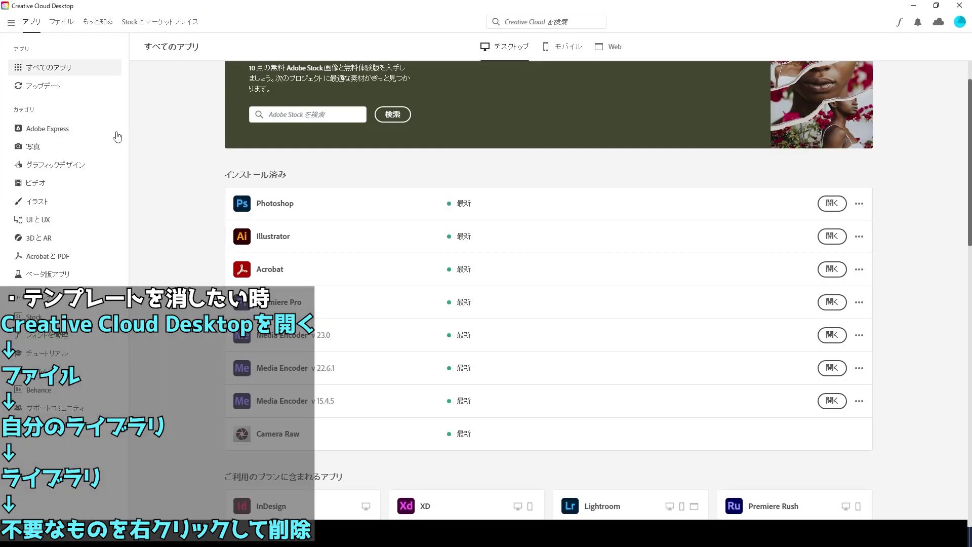
pyautogui.click(62, 23)
pyautogui.click(50, 71)
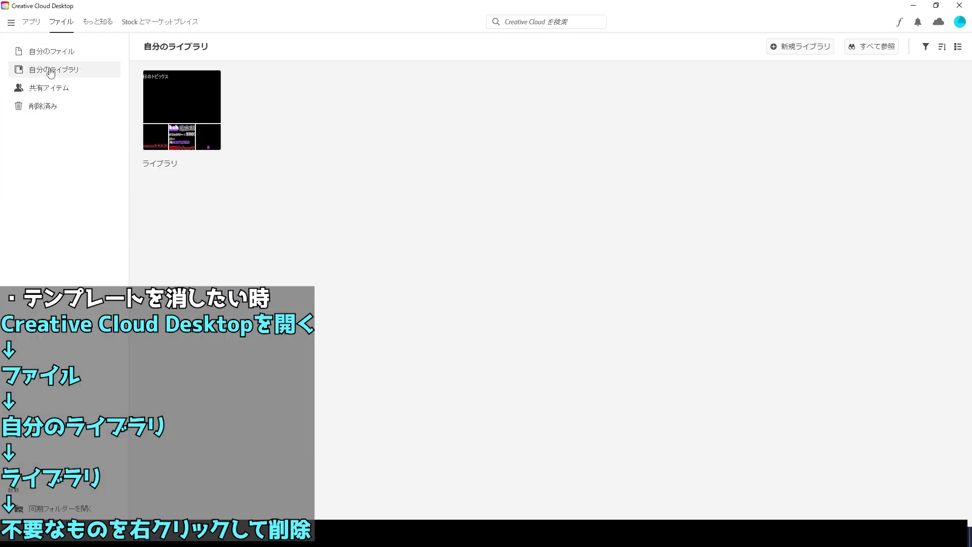
pyautogui.click(169, 134)
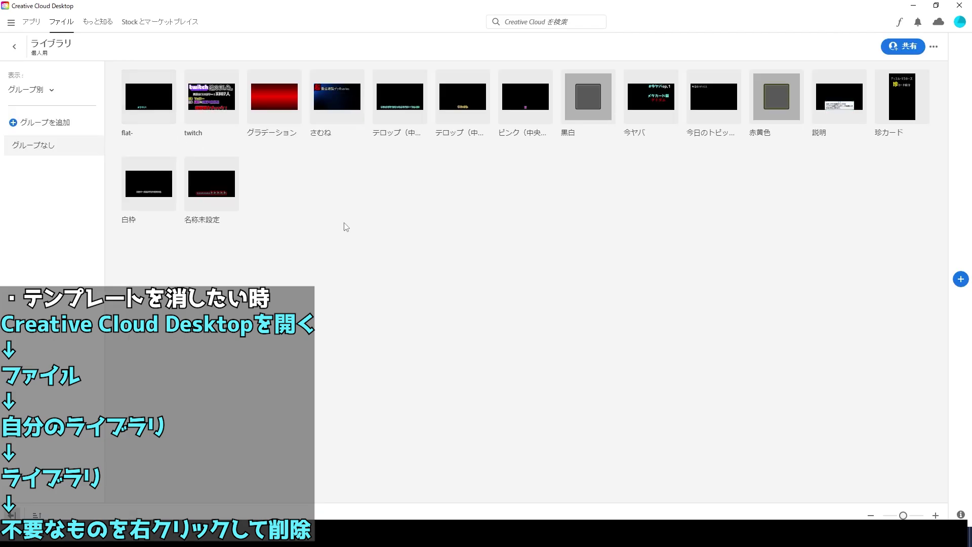
pyautogui.click(221, 203)
pyautogui.rightClick(220, 203)
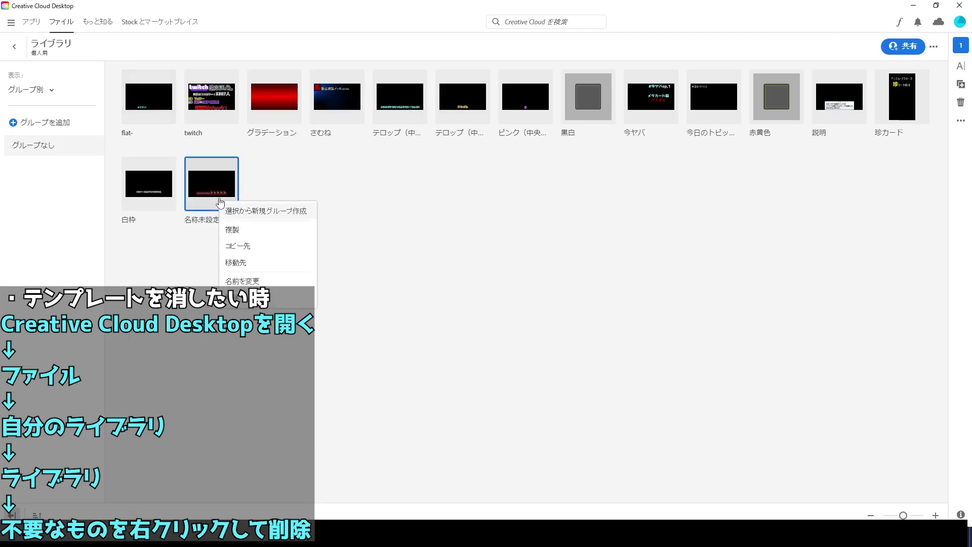
pyautogui.click(229, 264)
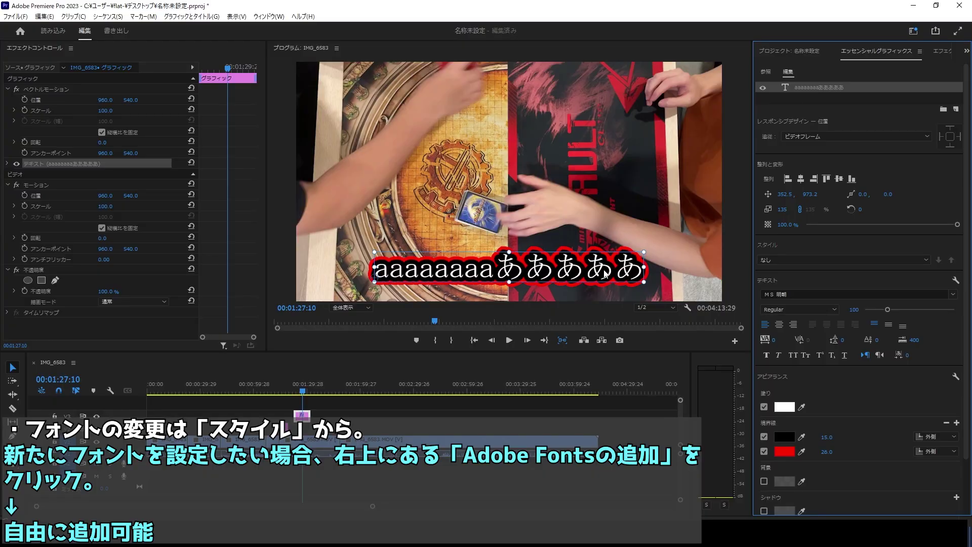
# - Favourite UD デジタル 教科書体 NK-R, set the caption font to 源界明朝, and shift it left
pyautogui.click(797, 293)
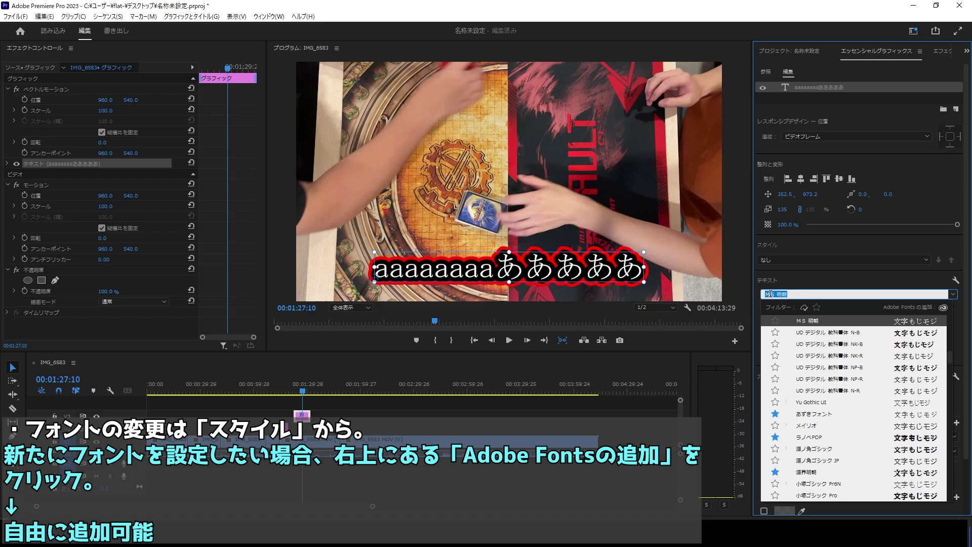
pyautogui.click(775, 356)
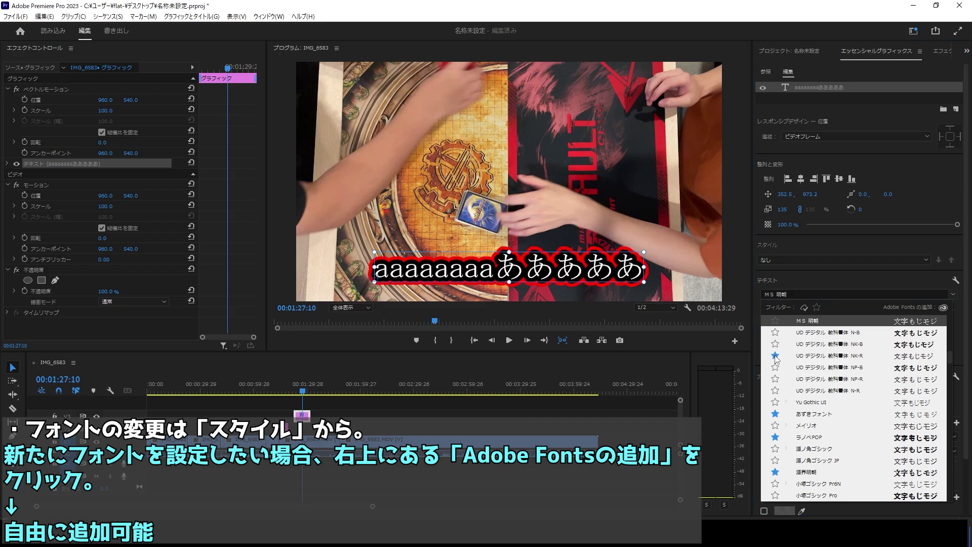
pyautogui.click(816, 308)
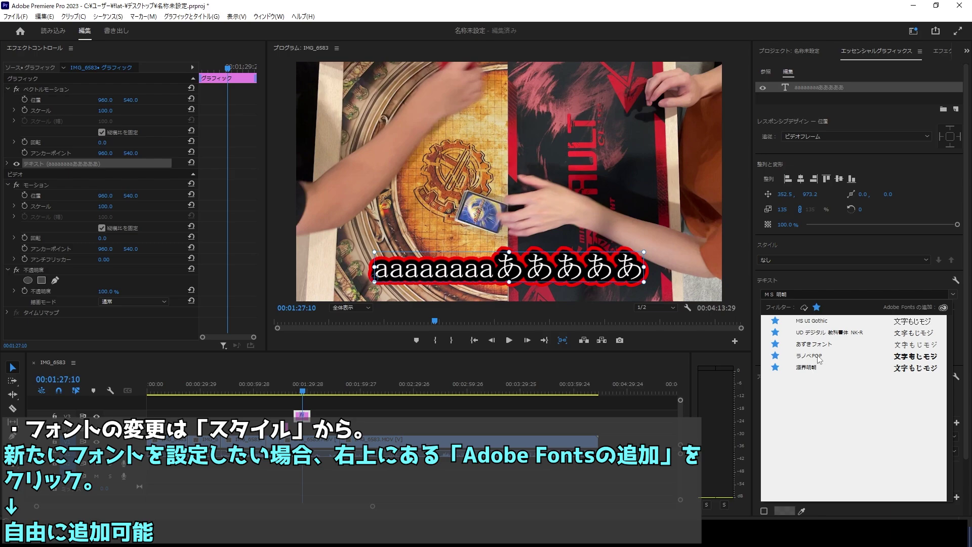
pyautogui.click(815, 368)
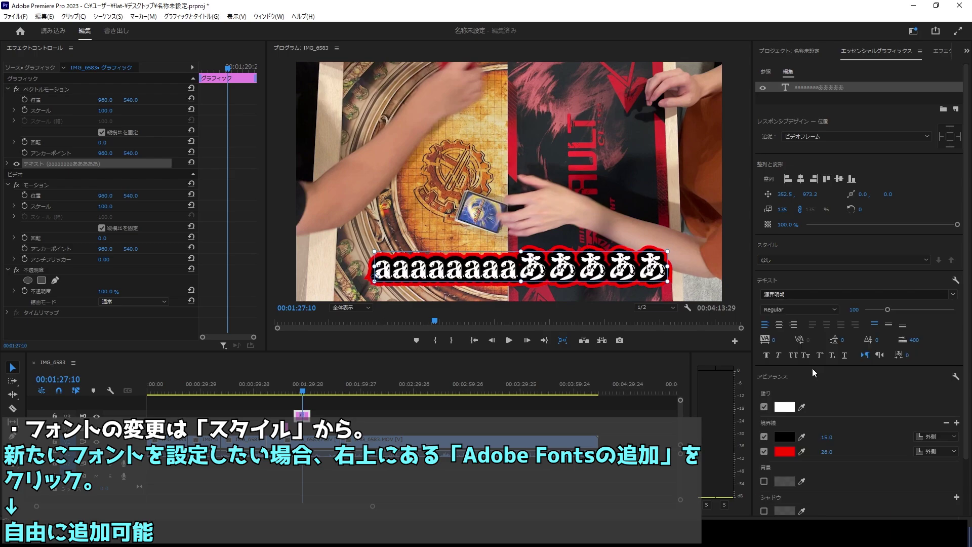
pyautogui.moveTo(584, 269); pyautogui.dragTo(572, 270)
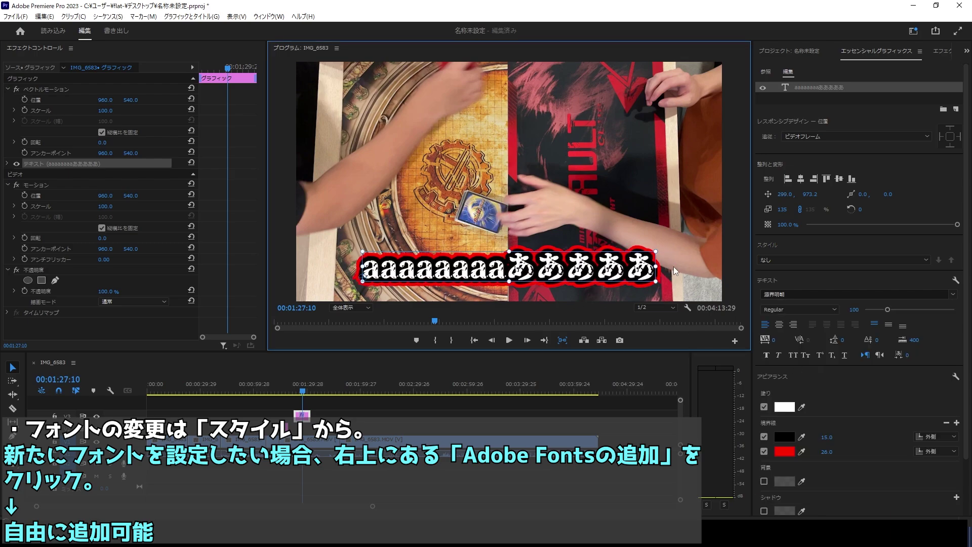
# - Nudge the caption slightly right and go to the Adobe Fonts site for more fonts
pyautogui.click(810, 294)
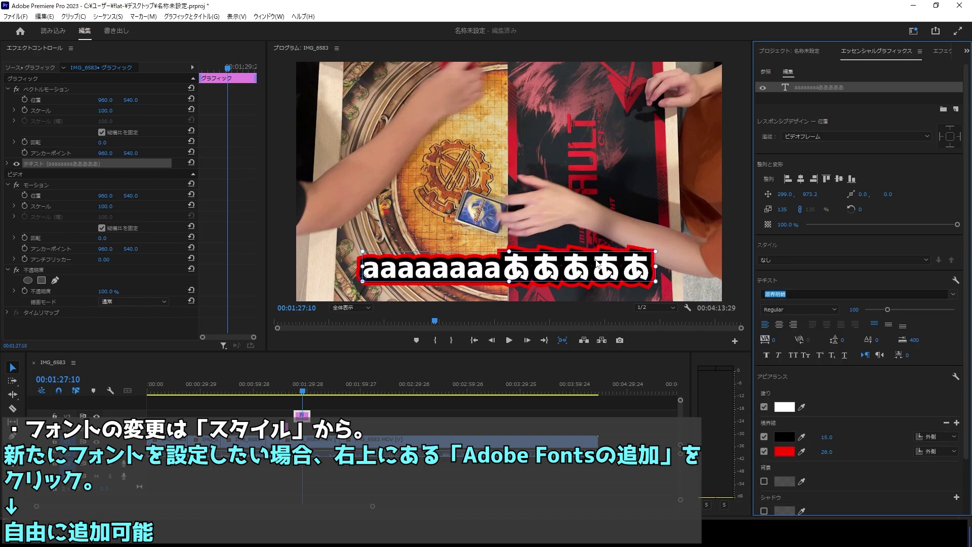
pyautogui.moveTo(598, 264); pyautogui.dragTo(592, 270)
pyautogui.click(810, 294)
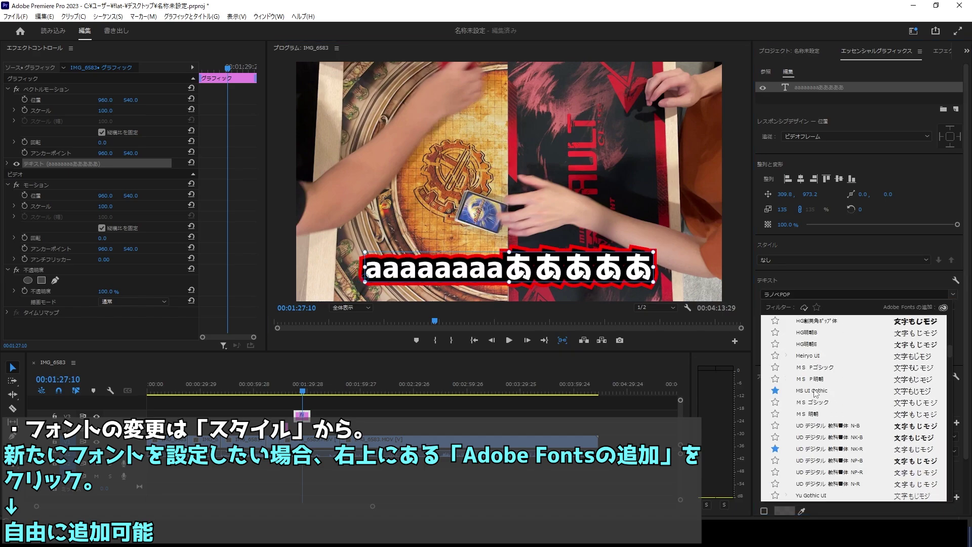
pyautogui.scroll(5, 816, 395)
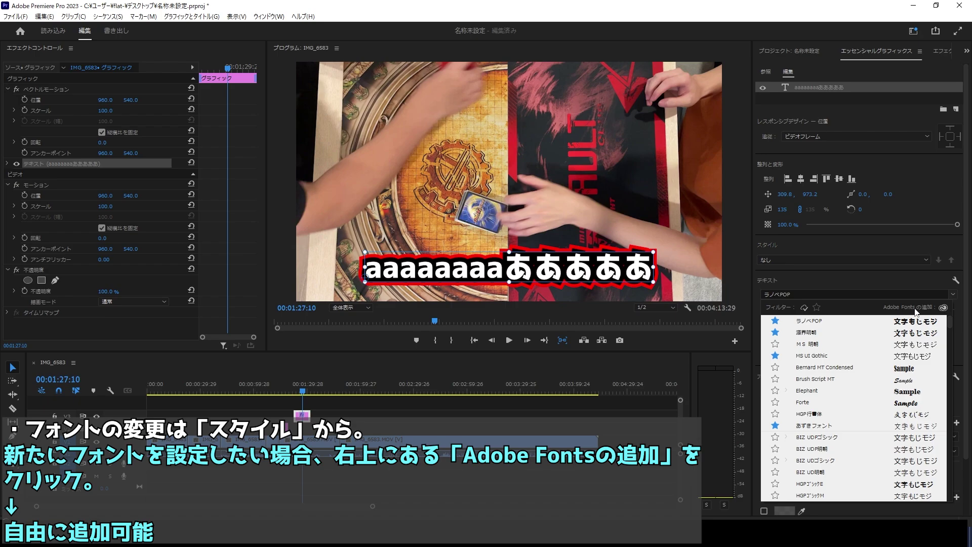
pyautogui.click(942, 307)
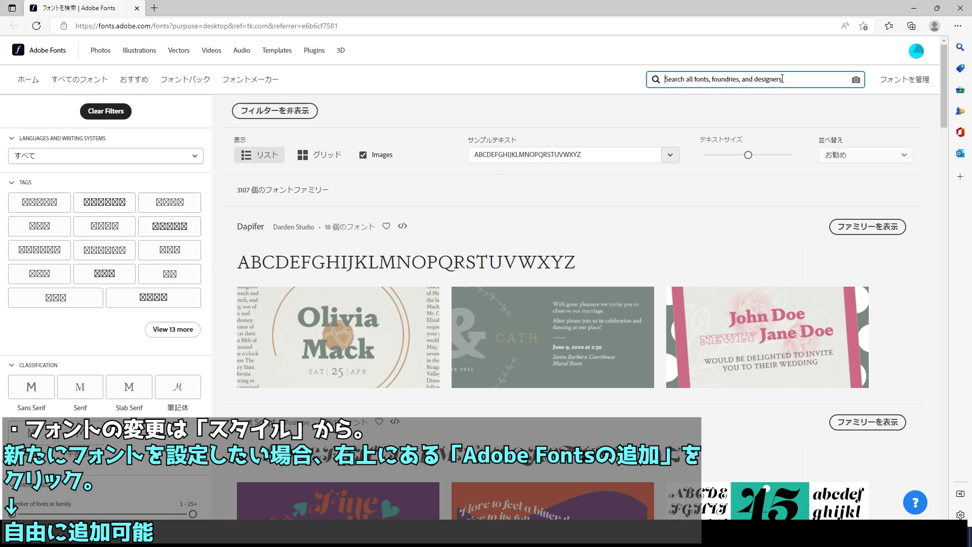
# - Find VDL ロゴJrブラック in the おすすめ list and activate it
pyautogui.click(136, 84)
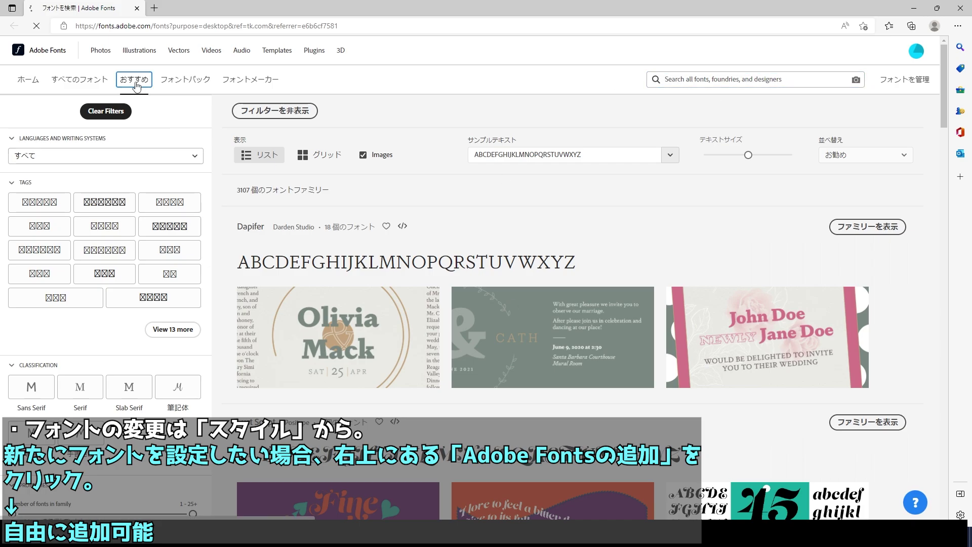
pyautogui.scroll(-10, 564, 276)
pyautogui.scroll(-2, 564, 276)
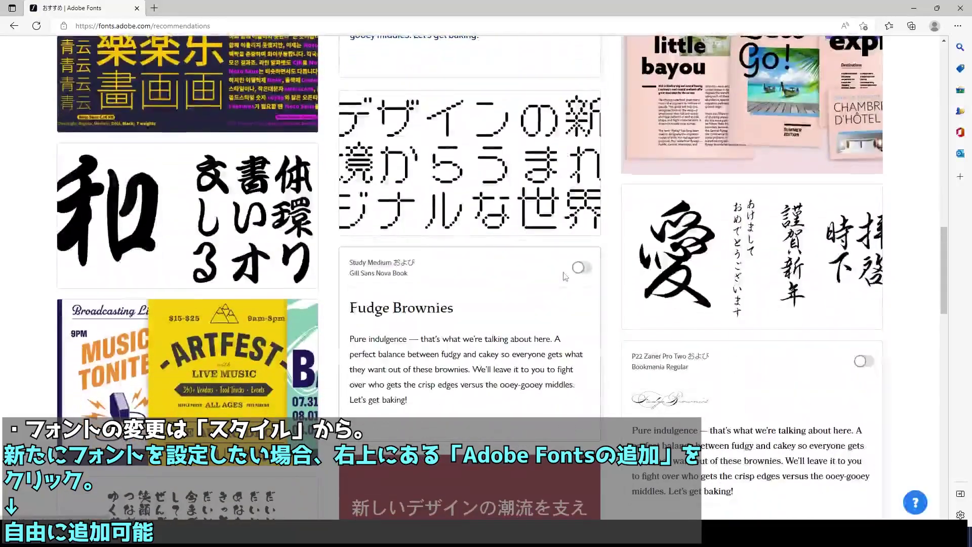
pyautogui.scroll(-8, 557, 275)
pyautogui.scroll(-5, 552, 274)
pyautogui.scroll(-5, 550, 273)
pyautogui.scroll(-6, 550, 273)
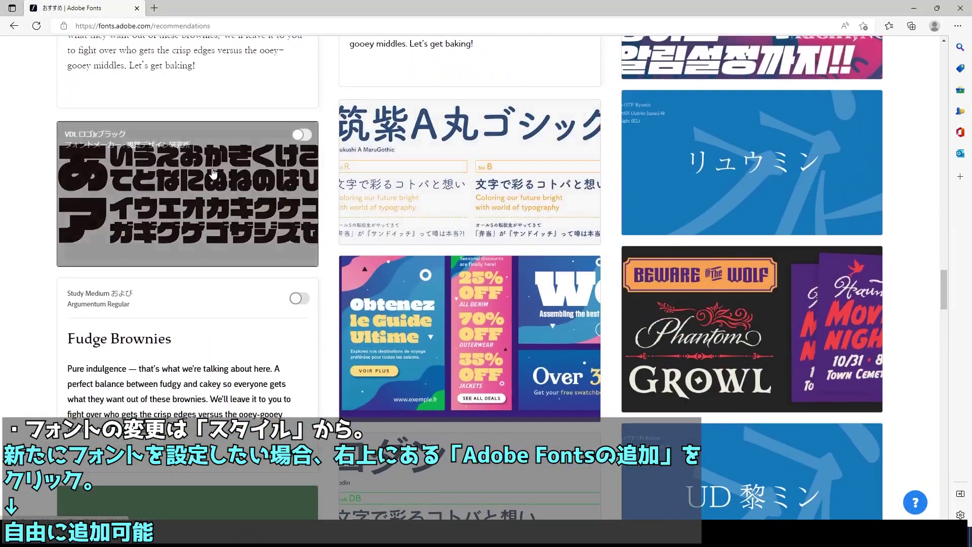
pyautogui.click(242, 201)
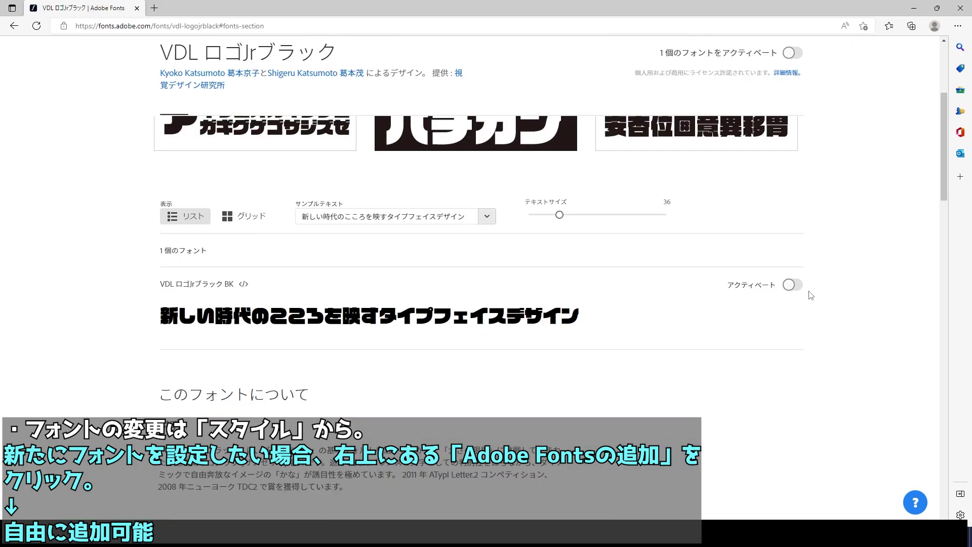
pyautogui.click(792, 285)
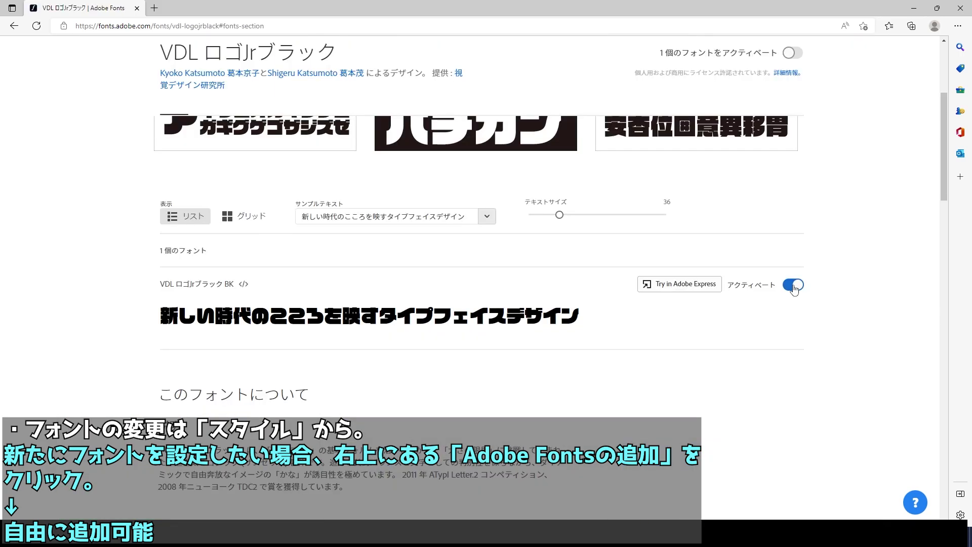
pyautogui.click(575, 400)
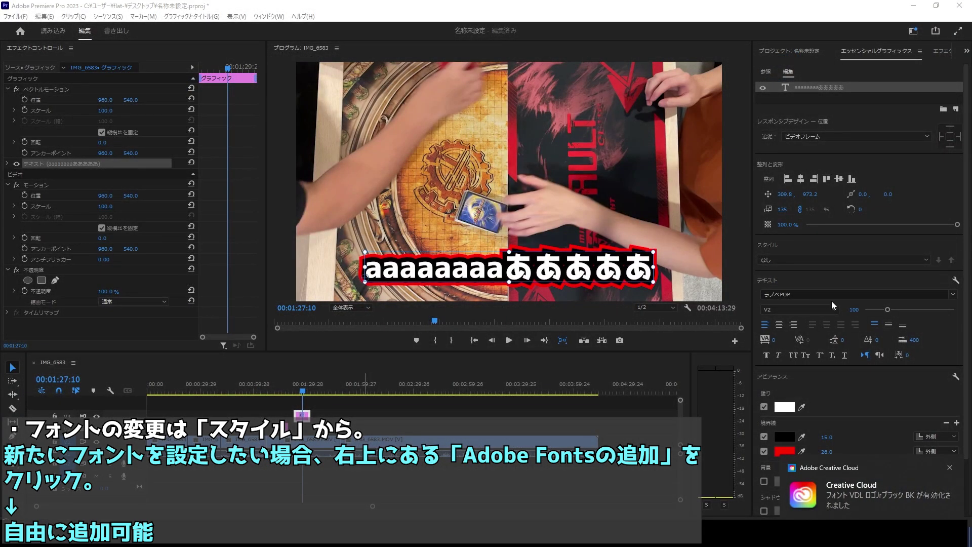
# - Search 'VDL' in the font list, apply VDL ロゴJrブラック BK, and drag the caption left and up
pyautogui.click(835, 294)
pyautogui.write('VDL')
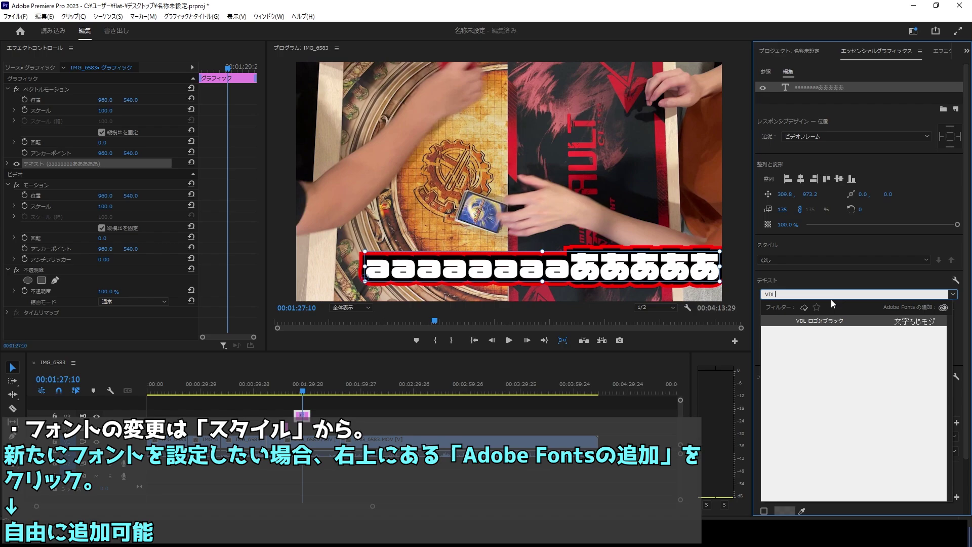
pyautogui.click(812, 324)
pyautogui.moveTo(593, 261); pyautogui.dragTo(566, 257)
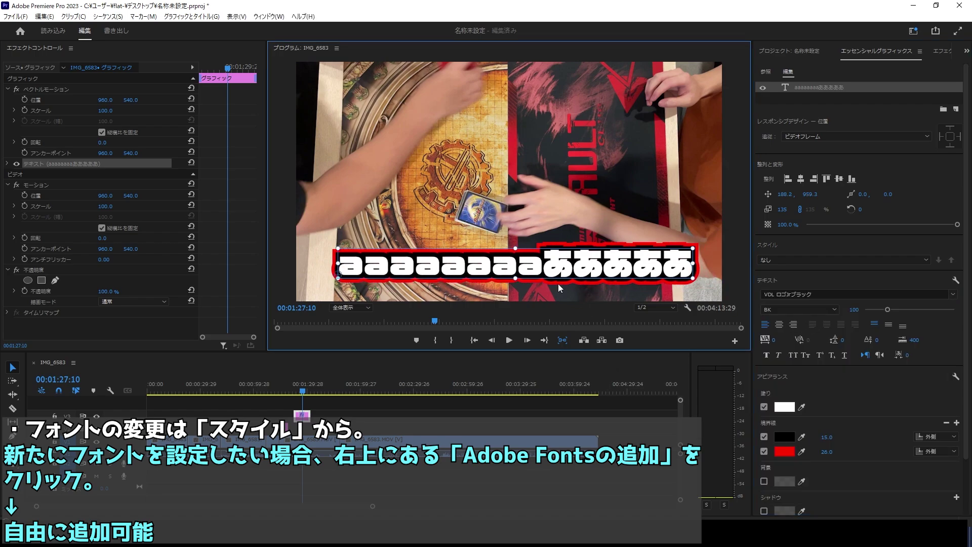
pyautogui.moveTo(561, 276); pyautogui.dragTo(554, 272)
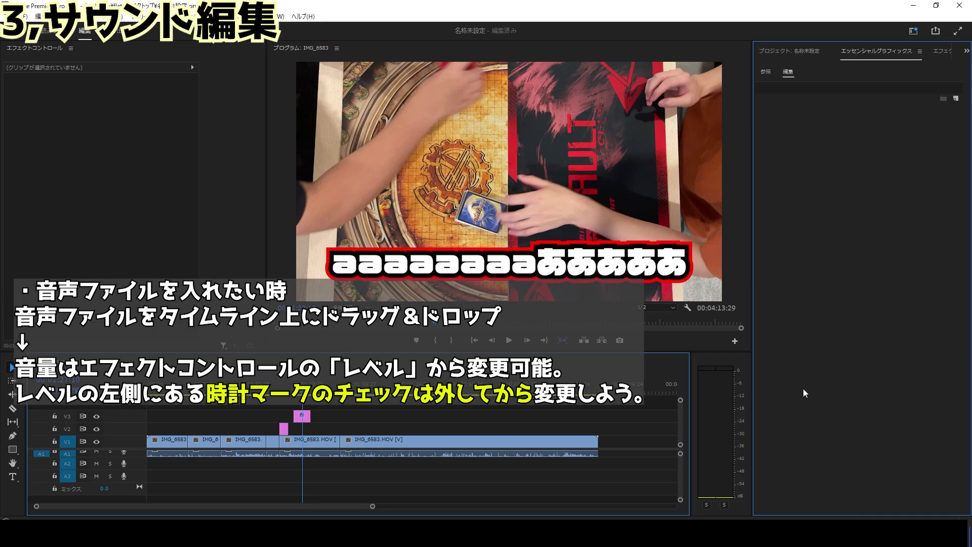
# - Drop an audio file onto track A2 at the playhead and select the new clip
pyautogui.moveTo(339, 441); pyautogui.dragTo(302, 466)
pyautogui.press('=')
pyautogui.press('=')
pyautogui.press('=')
pyautogui.click(456, 462)
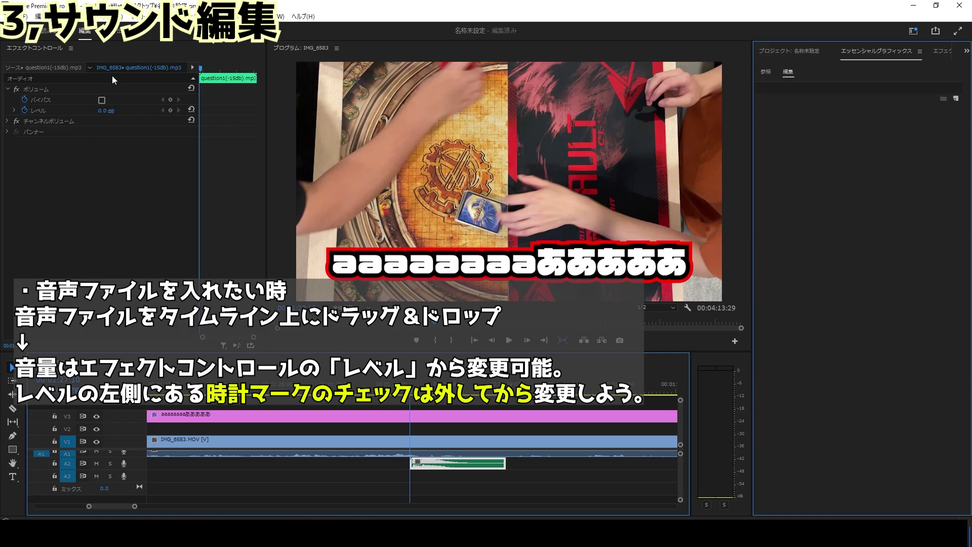
# - Turn off the Level stopwatch, set the clip's volume to -15 dB, and play it back
pyautogui.click(24, 110)
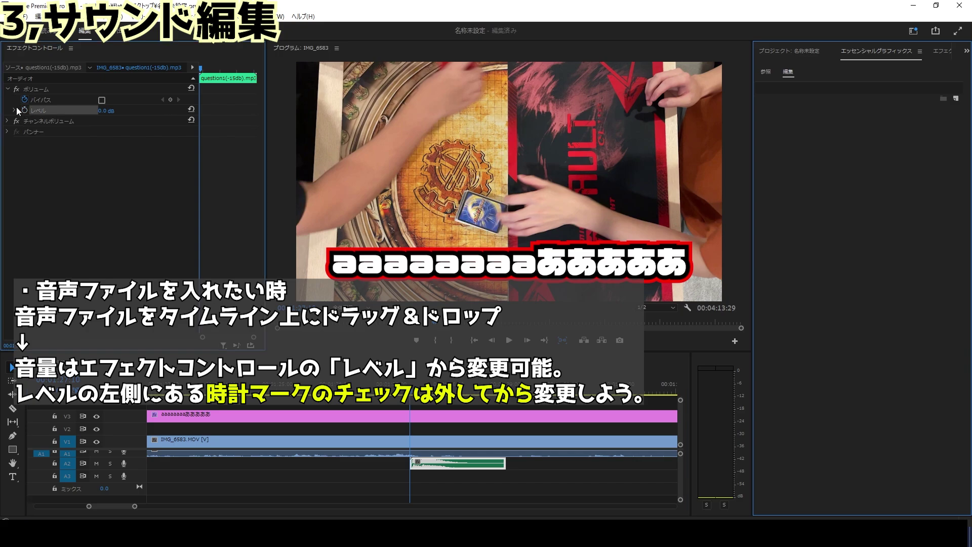
pyautogui.click(107, 110)
pyautogui.write('-15')
pyautogui.press('Return')
pyautogui.click(510, 341)
pyautogui.click(510, 340)
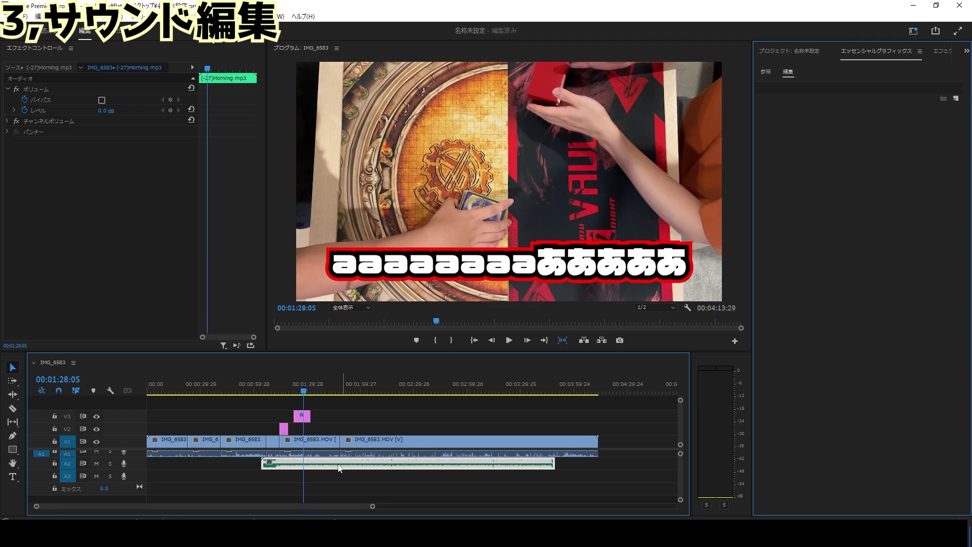
# - Lower the music clip's volume to -30 dB and play back to check it
pyautogui.click(107, 111)
pyautogui.write('-30')
pyautogui.press('Return')
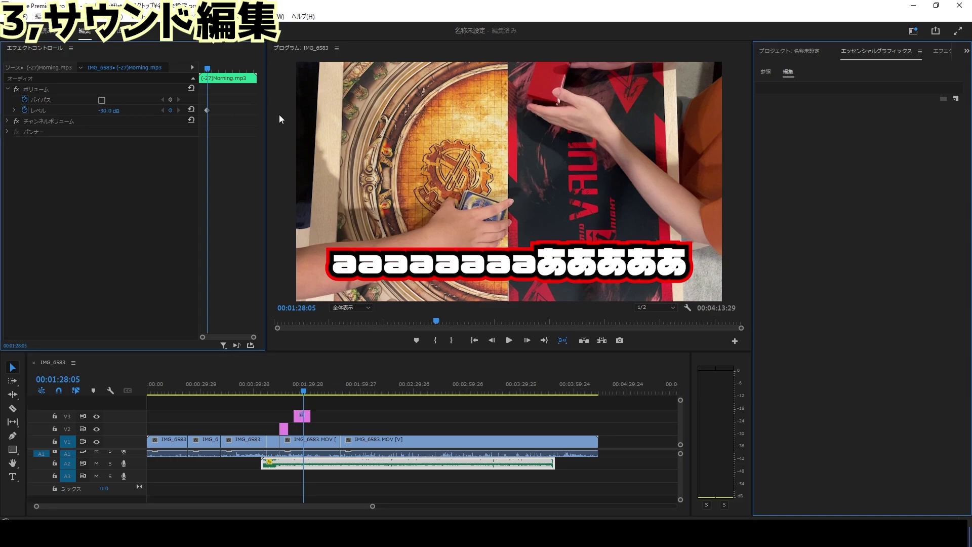
pyautogui.click(384, 420)
pyautogui.press('space')
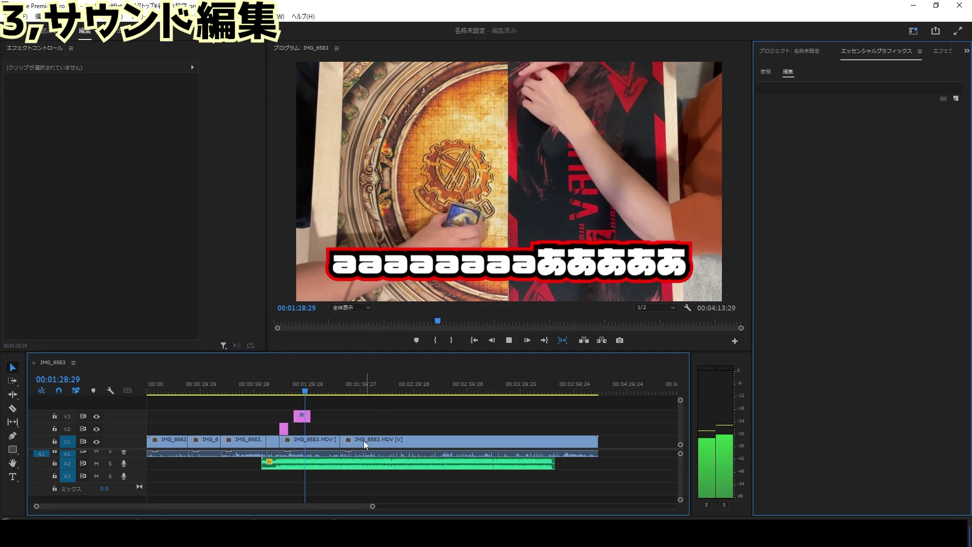
pyautogui.click(355, 463)
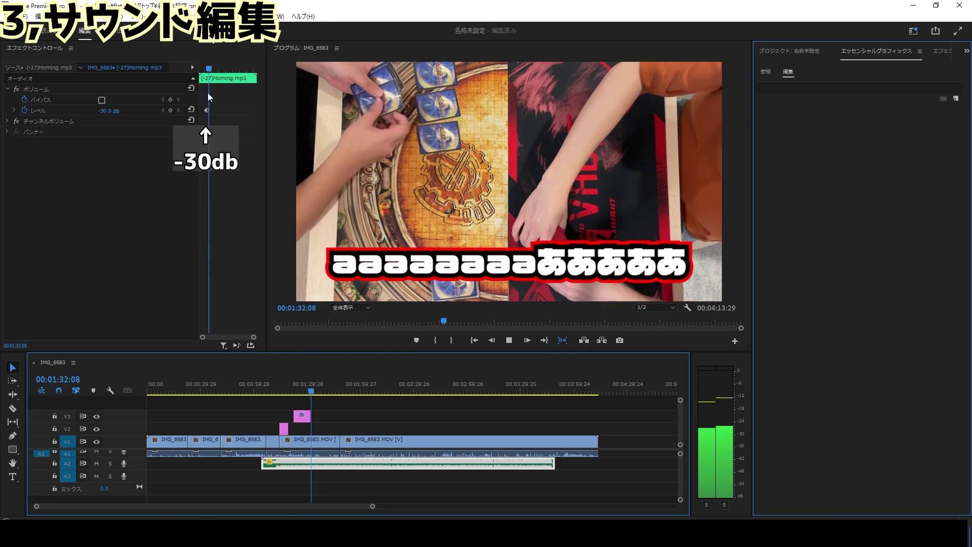
# - Add a -10 dB volume keyframe at 01:47:27 and preview the rising volume
pyautogui.moveTo(208, 69); pyautogui.dragTo(216, 73)
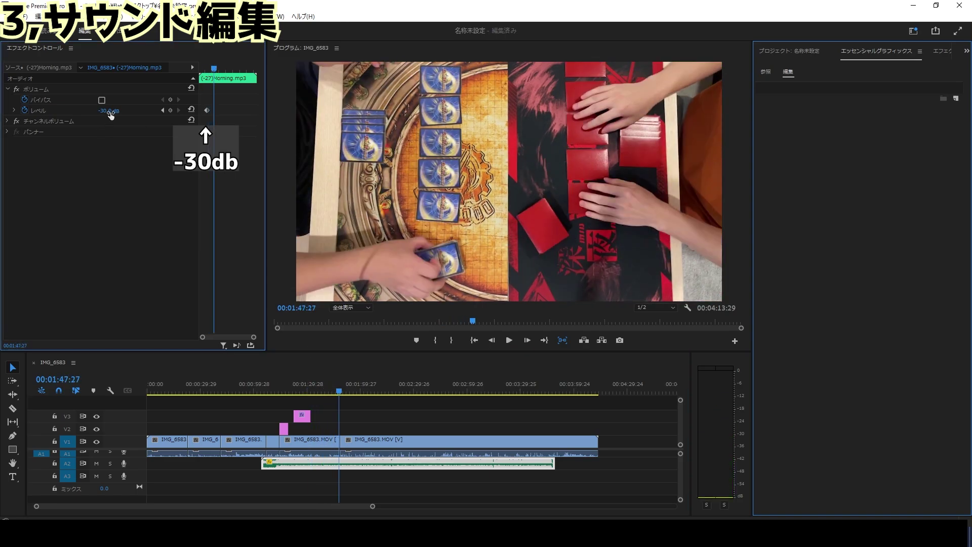
pyautogui.click(109, 111)
pyautogui.write('-10')
pyautogui.press('Return')
pyautogui.scroll(1, 210, 120)
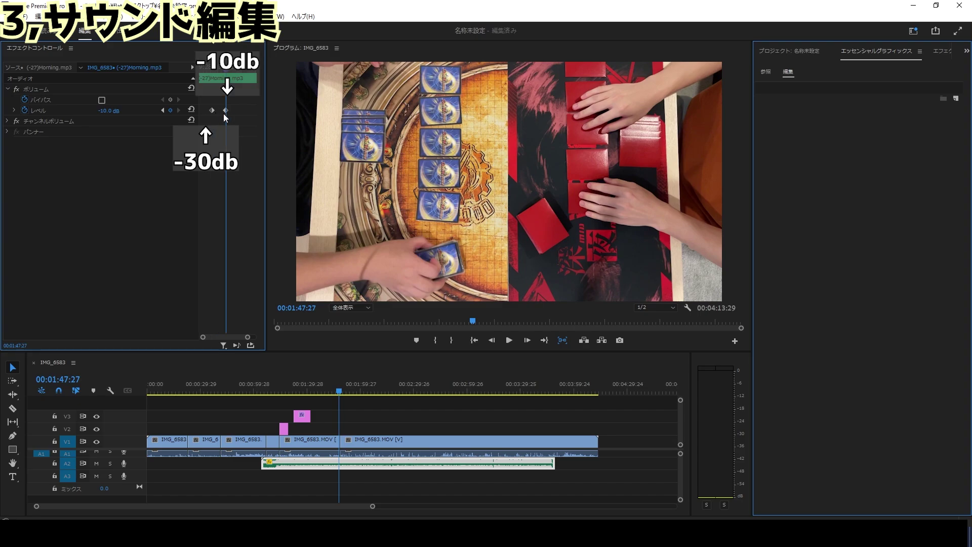
pyautogui.moveTo(226, 67); pyautogui.dragTo(212, 67)
pyautogui.press('space')
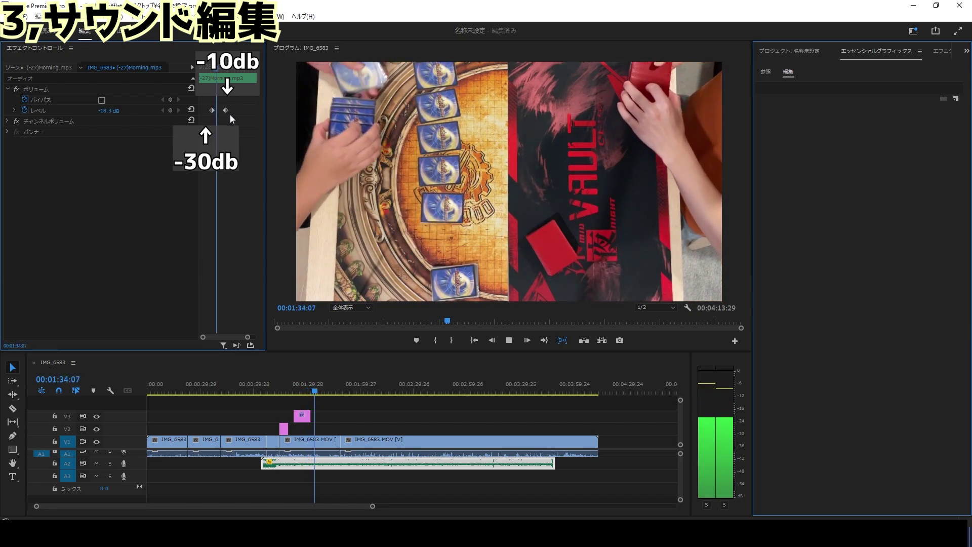
pyautogui.click(509, 339)
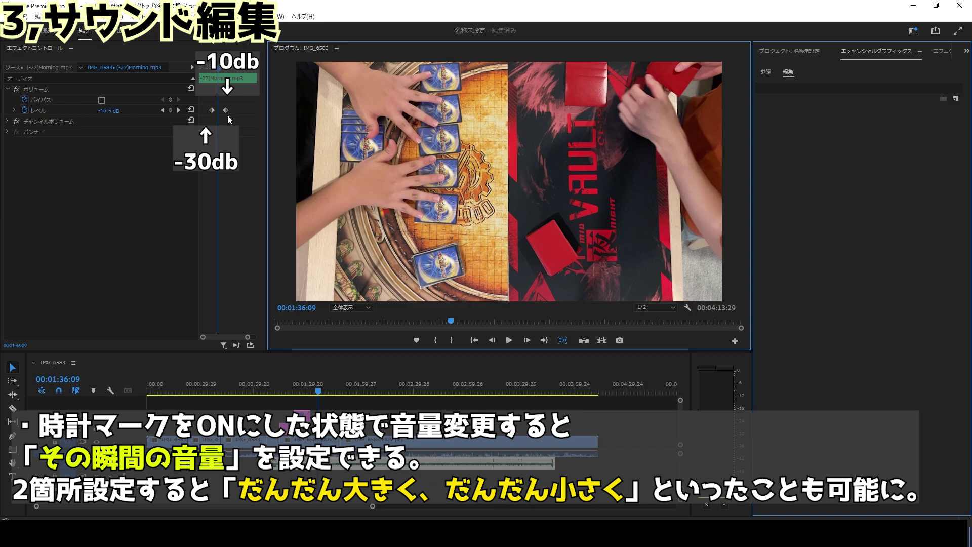
pyautogui.click(213, 68)
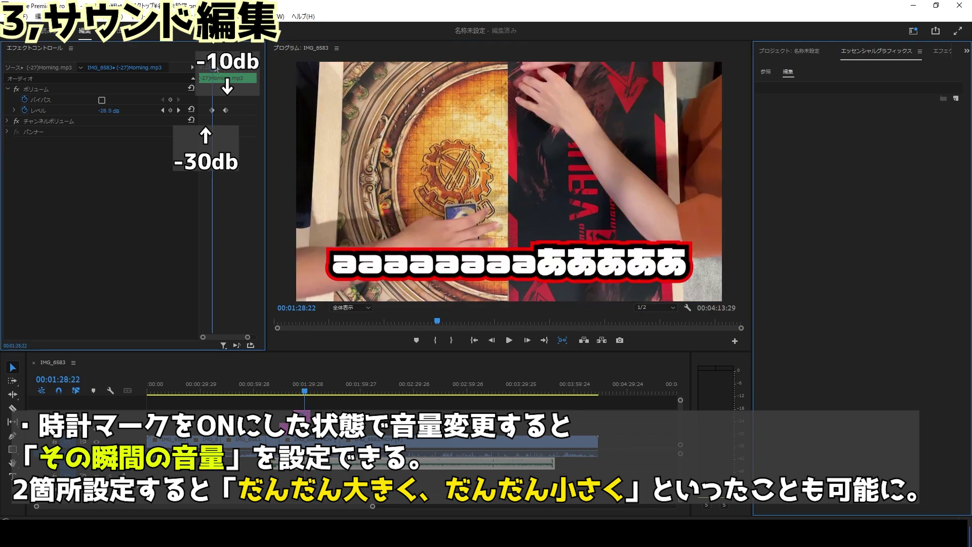
pyautogui.moveTo(217, 70); pyautogui.dragTo(223, 70)
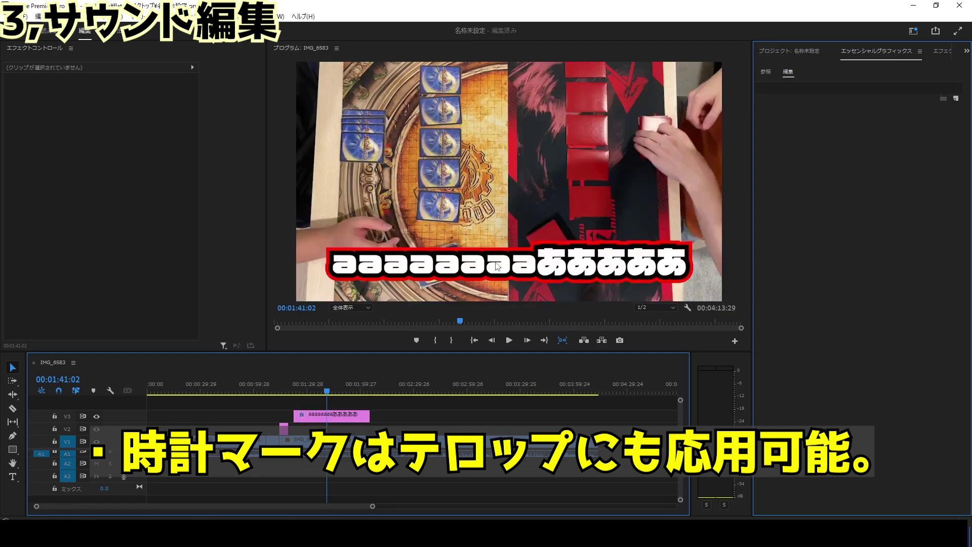
# - Keyframe the caption's Position so it slides off the right edge, then preview it
pyautogui.moveTo(373, 418); pyautogui.dragTo(385, 418)
pyautogui.click(425, 269)
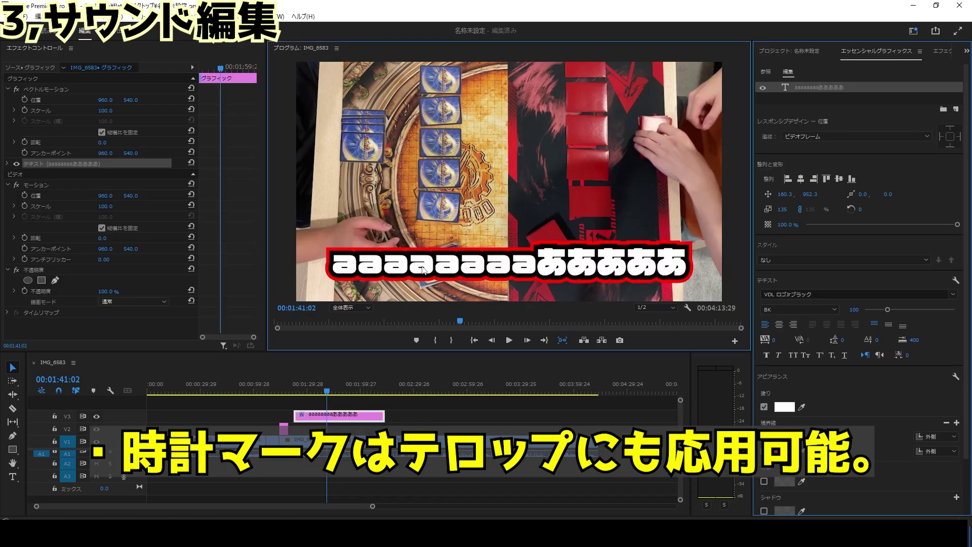
pyautogui.click(24, 102)
pyautogui.click(24, 100)
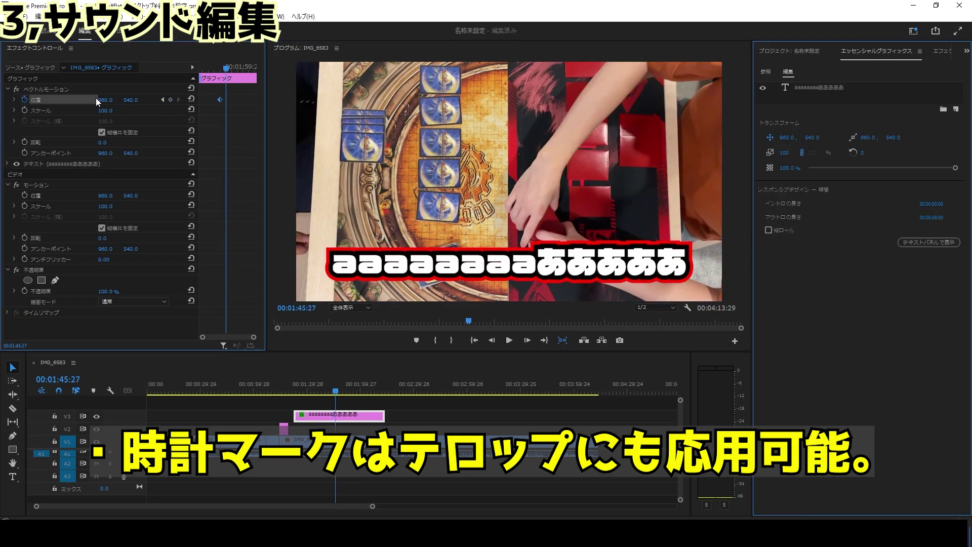
pyautogui.moveTo(97, 99); pyautogui.dragTo(212, 99)
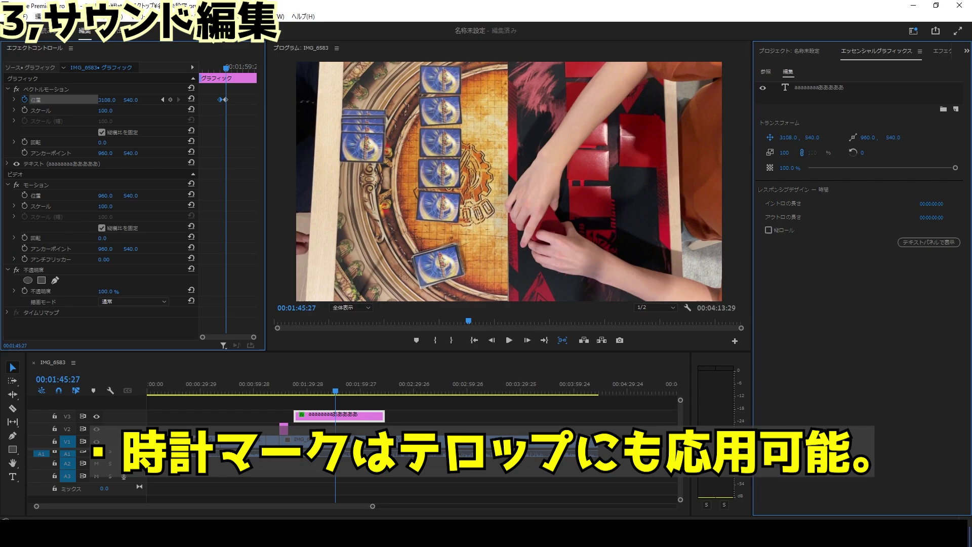
pyautogui.click(510, 341)
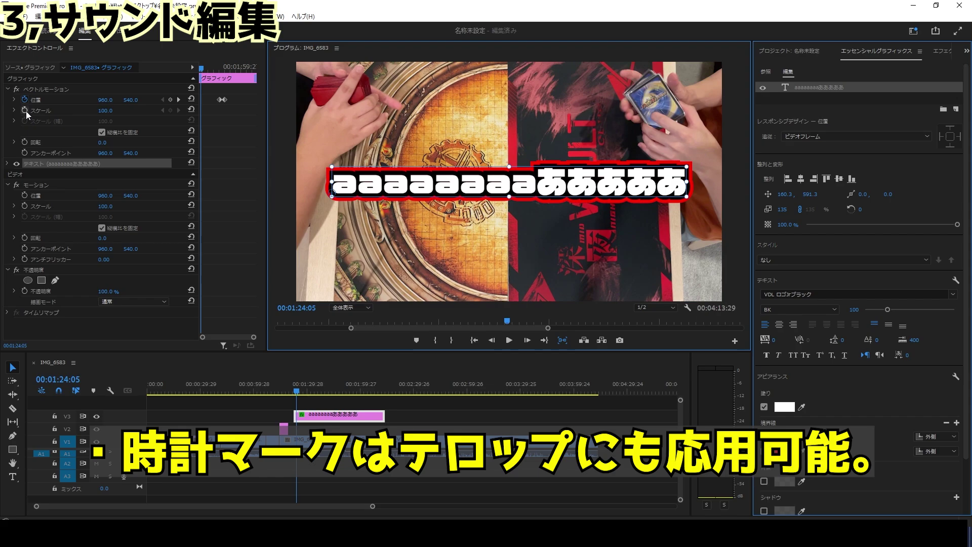
# - Keyframe the caption's Scale from 100 to 428 and preview the animation
pyautogui.click(25, 110)
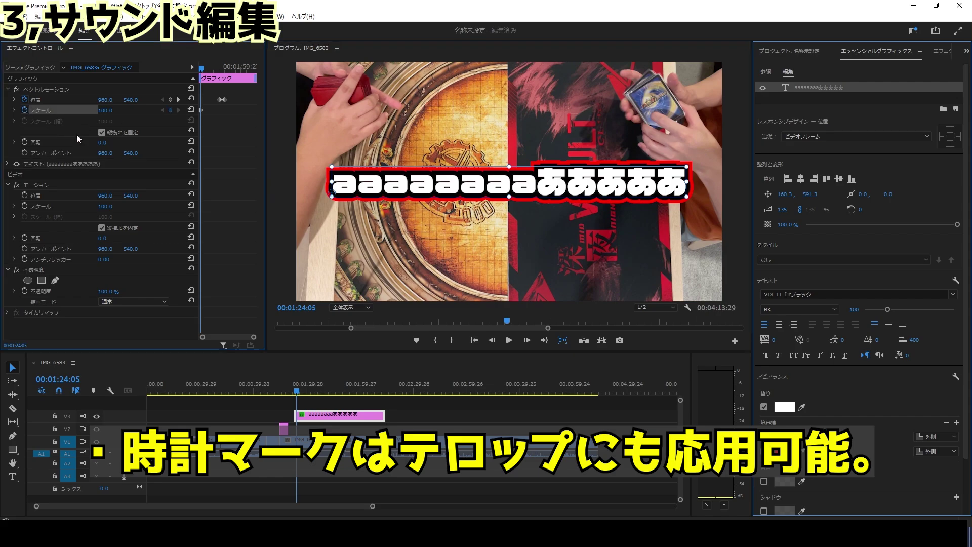
pyautogui.moveTo(201, 69); pyautogui.dragTo(202, 68)
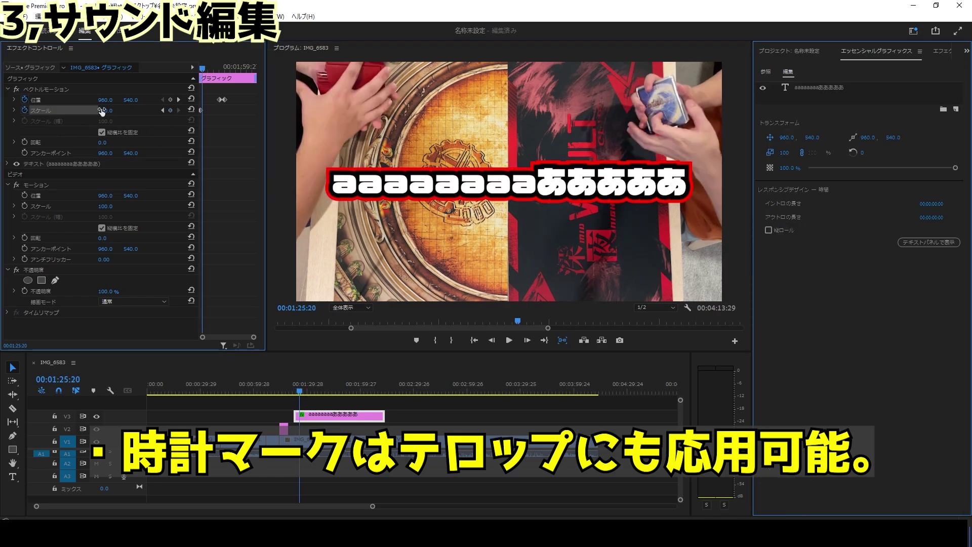
pyautogui.moveTo(102, 111)
pyautogui.mouseDown()
pyautogui.moveTo(268, 111)
pyautogui.moveTo(330, 317)
pyautogui.mouseUp()
pyautogui.click(338, 403)
pyautogui.press('=')
pyautogui.click(396, 389)
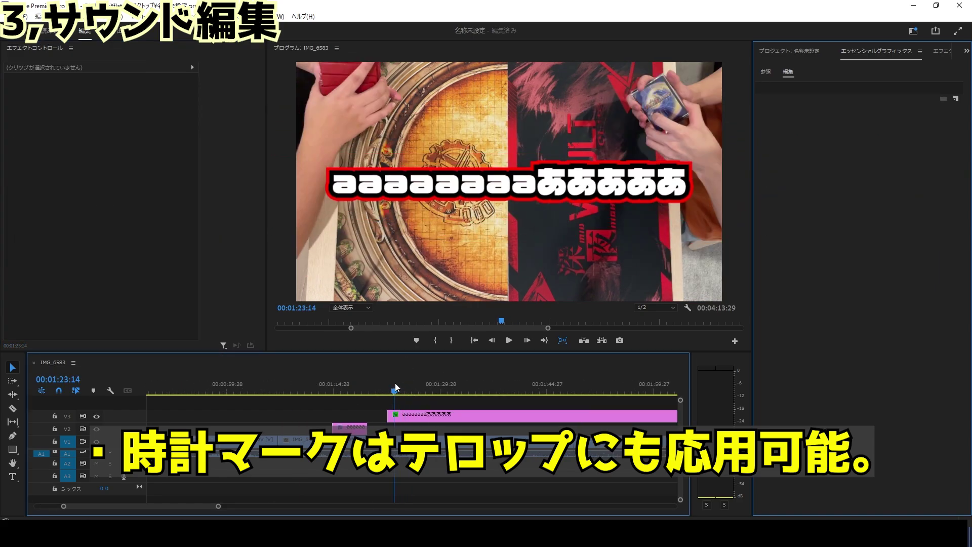
pyautogui.press('space')
pyautogui.press('=')
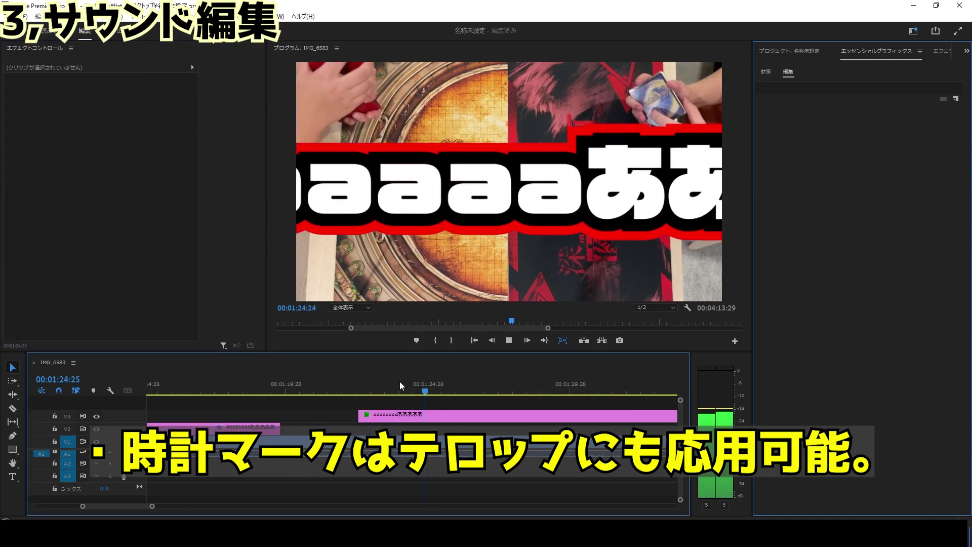
pyautogui.press('space')
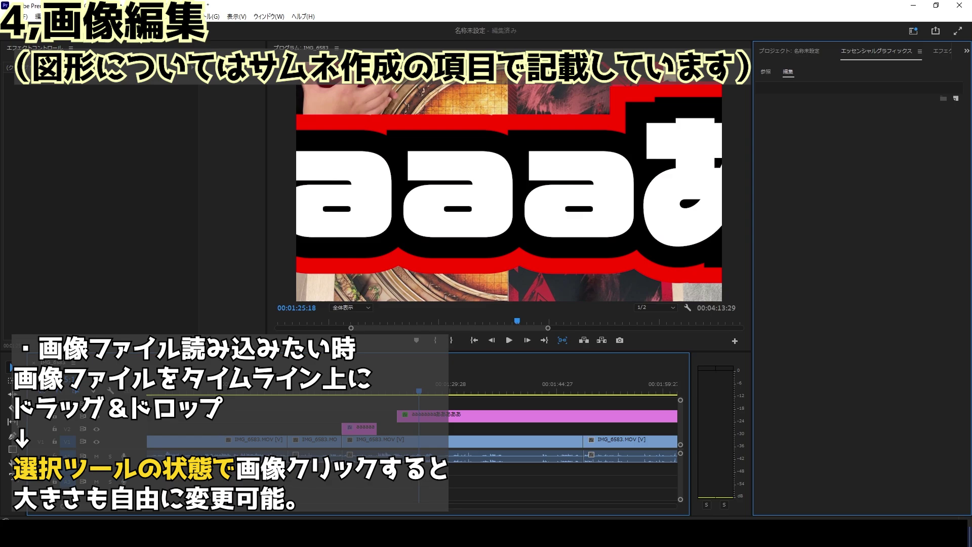
# - Drop the seated-man photo onto the timeline above the footage and scale it to about 219%
pyautogui.moveTo(434, 387); pyautogui.dragTo(411, 400)
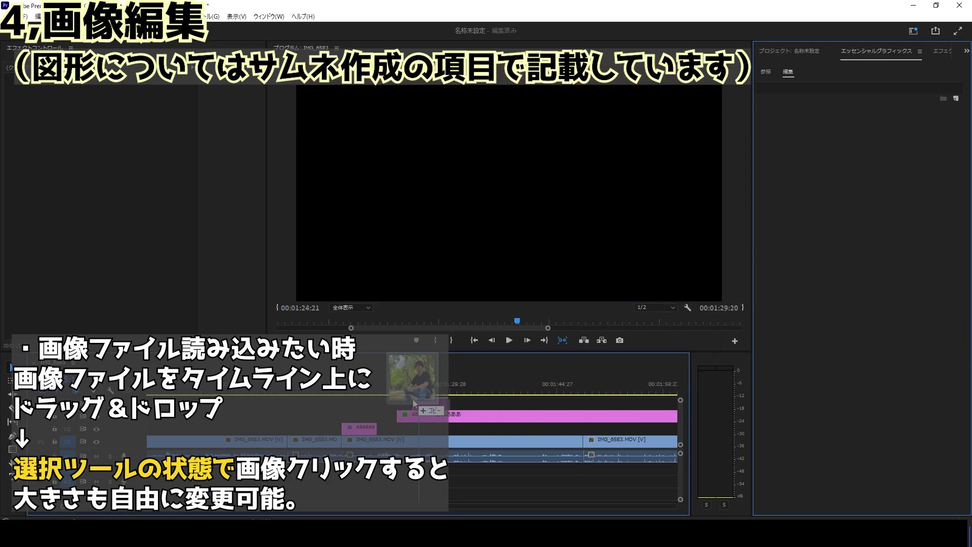
pyautogui.click(531, 165)
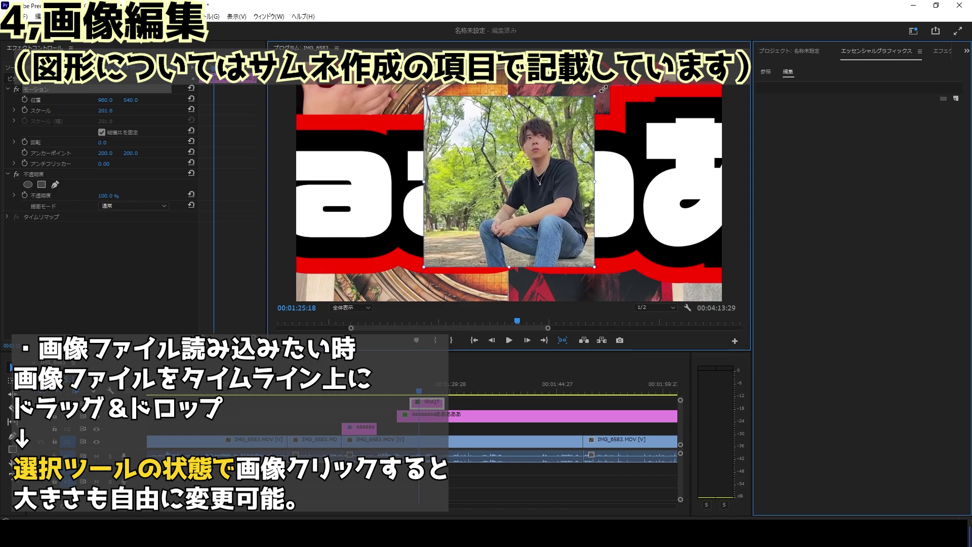
pyautogui.moveTo(553, 137); pyautogui.dragTo(575, 112)
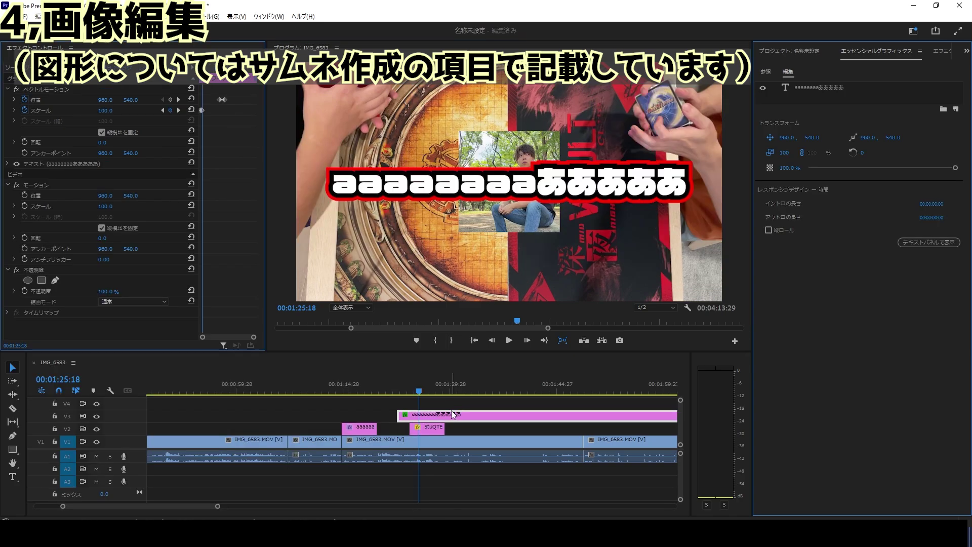
# - Save the project and undo an accidental drag of the caption text
pyautogui.click(530, 145)
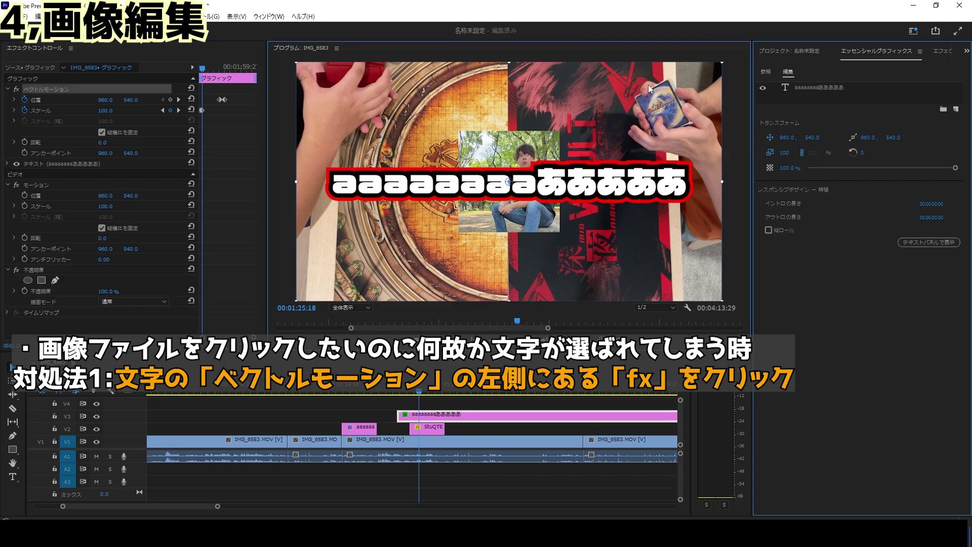
pyautogui.hotkey('ctrl', 's')
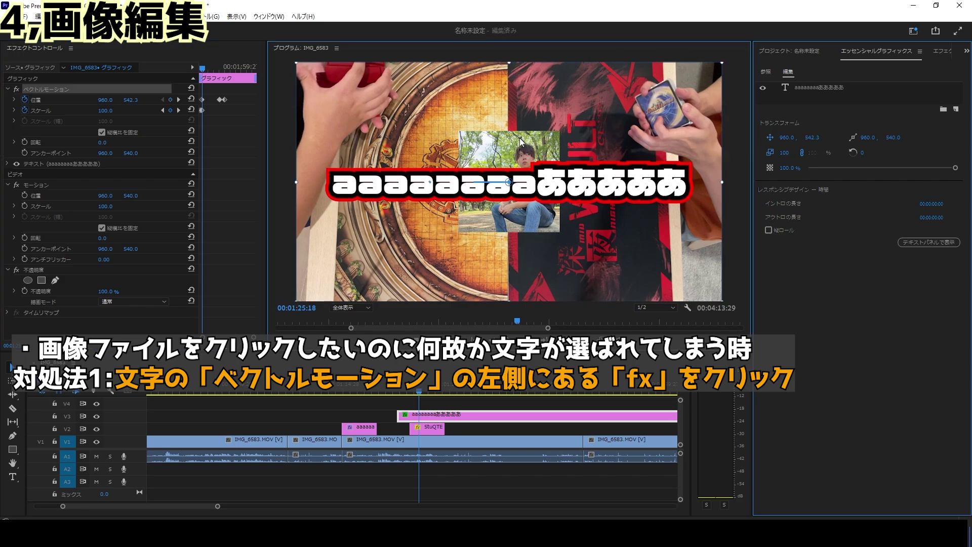
pyautogui.moveTo(519, 138); pyautogui.dragTo(707, 155)
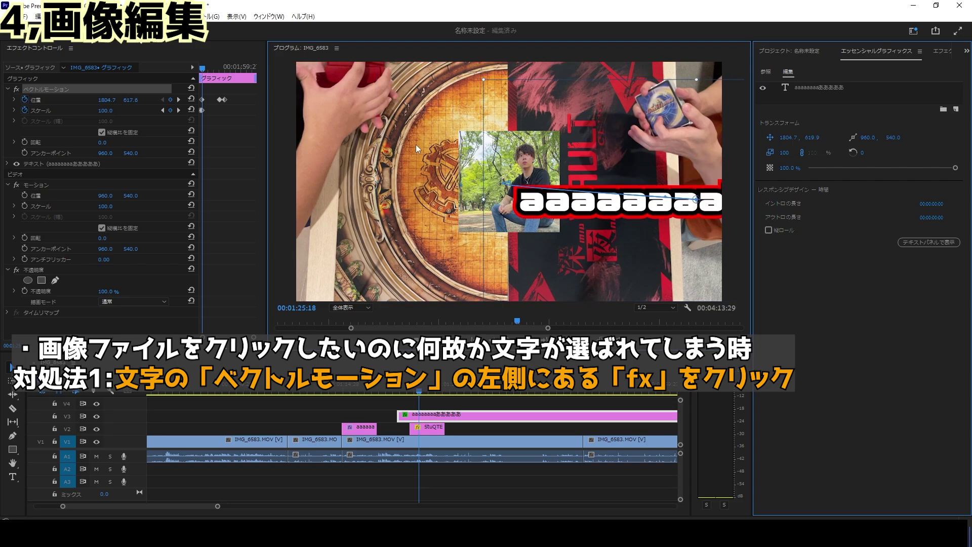
pyautogui.hotkey('ctrl', 'z')
pyautogui.hotkey('ctrl', 'z')
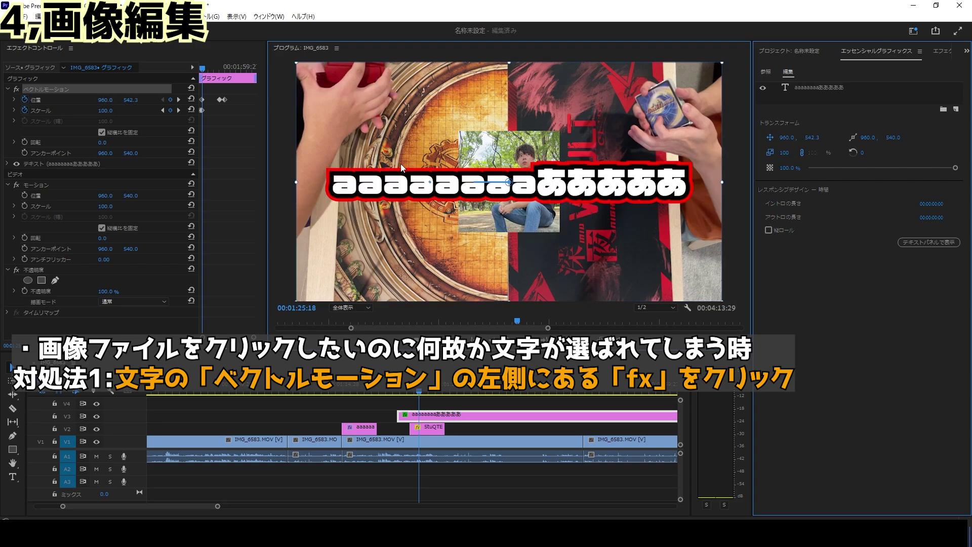
# - Toggle off the caption's Vector Motion and nudge the photo right onto the centre guide
pyautogui.click(17, 95)
pyautogui.click(509, 150)
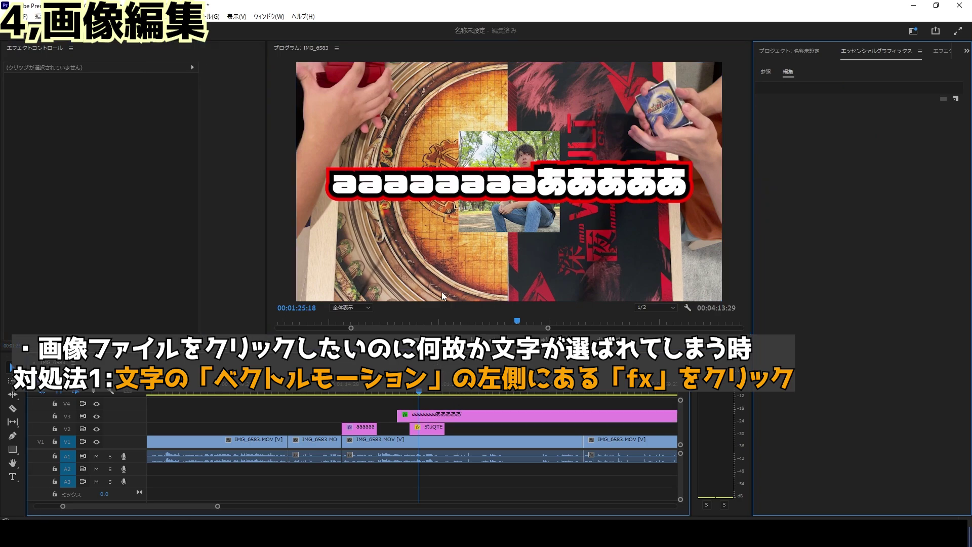
pyautogui.moveTo(509, 150); pyautogui.dragTo(530, 154)
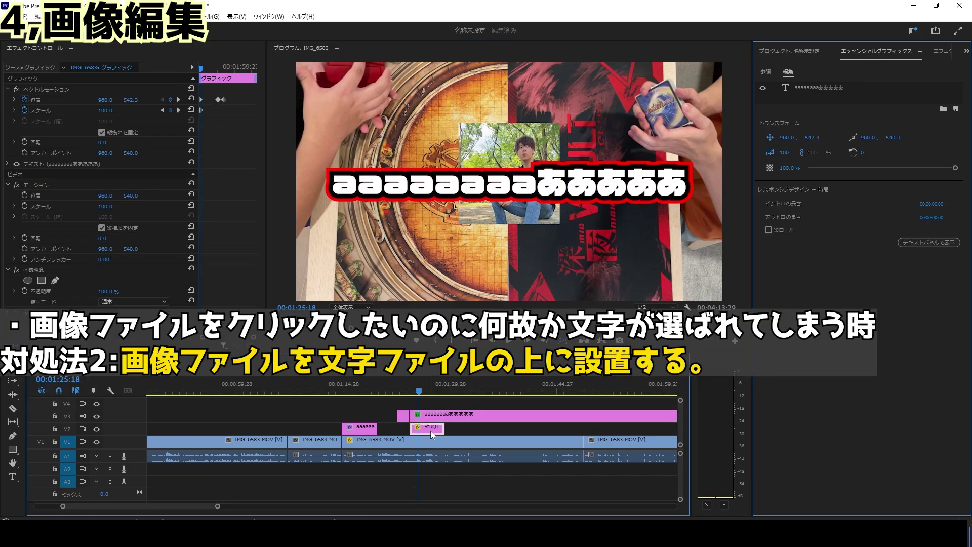
# - Raise the photo clip to the track above the caption and shift it slightly right in the frame
pyautogui.moveTo(430, 430); pyautogui.dragTo(425, 405)
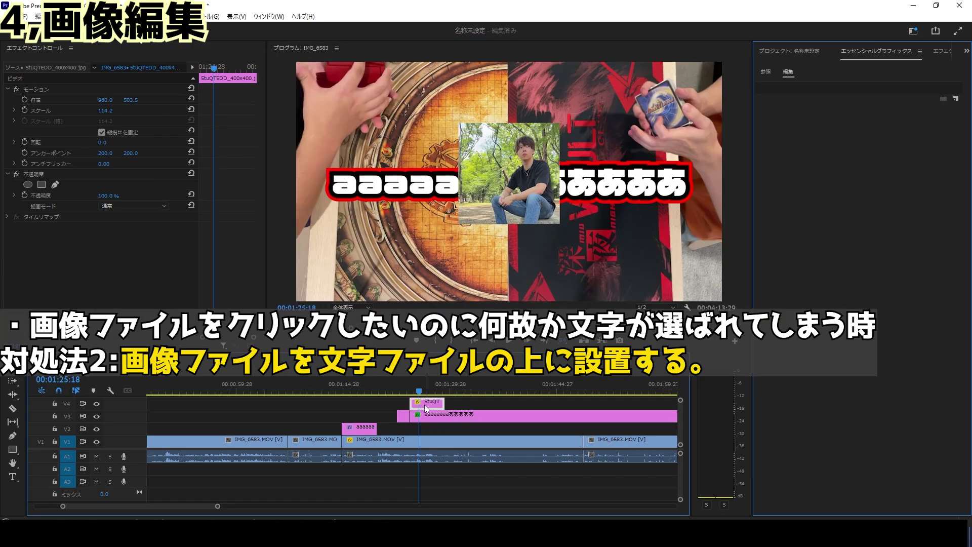
pyautogui.moveTo(496, 175); pyautogui.dragTo(536, 187)
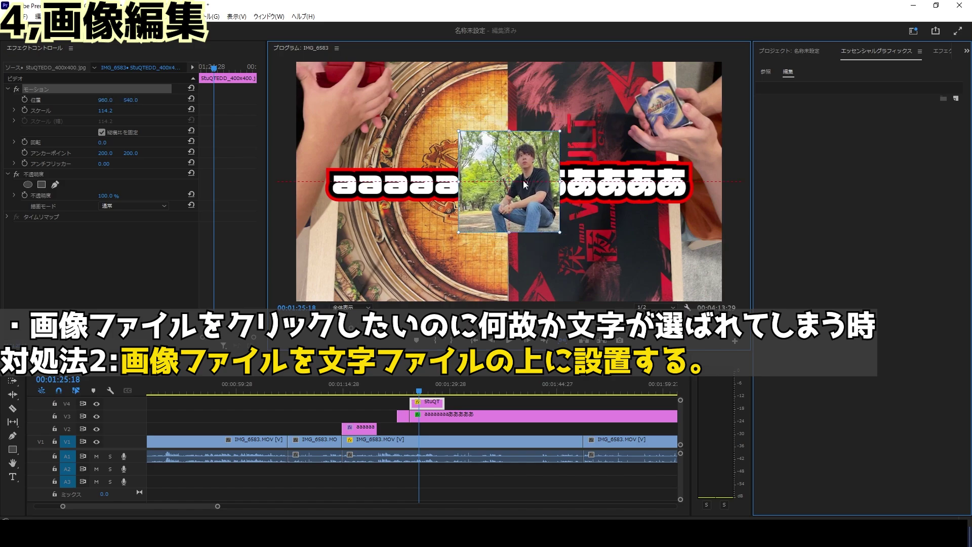
pyautogui.click(430, 405)
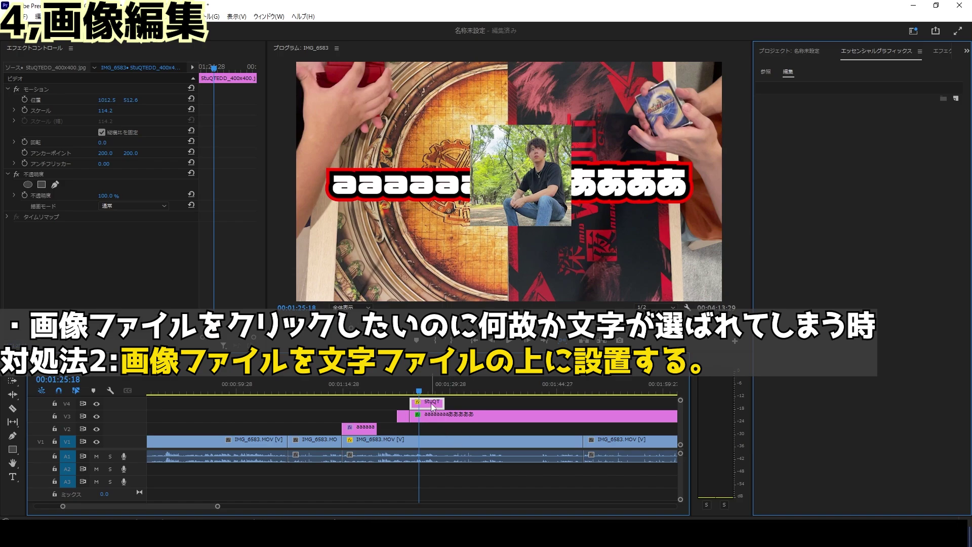
pyautogui.moveTo(433, 402); pyautogui.dragTo(433, 427)
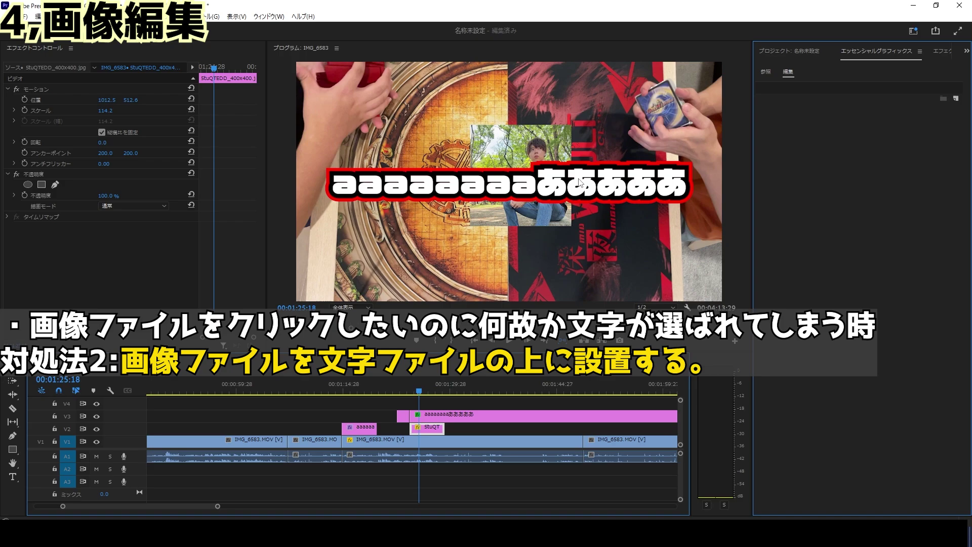
pyautogui.hotkey('ctrl', 'z')
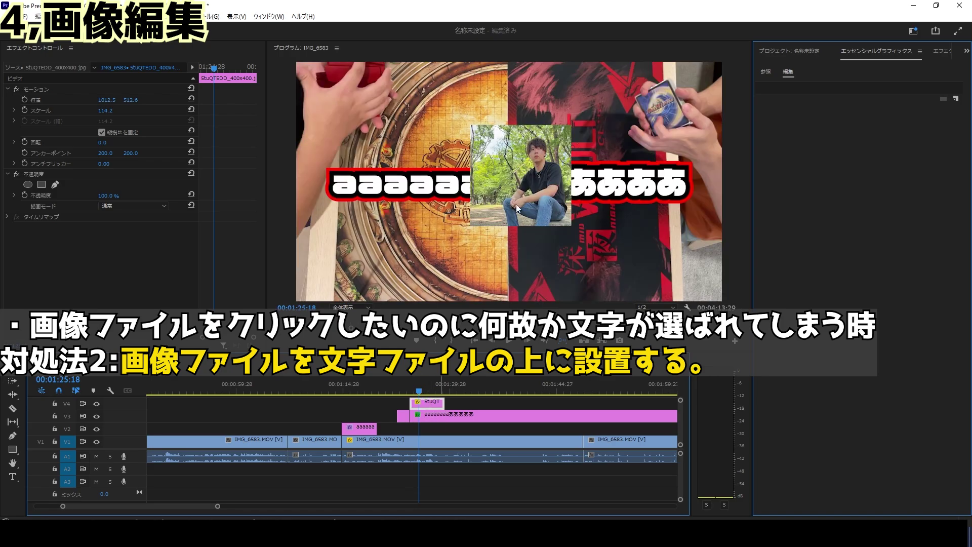
pyautogui.click(538, 191)
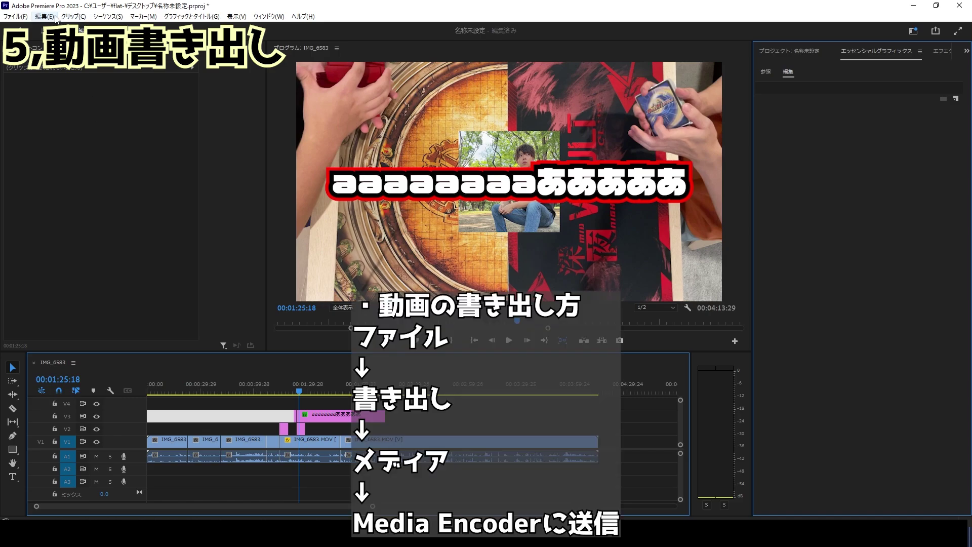
# - Queue IMG_6583 in Media Encoder as an H.264 export from the Export Media settings
pyautogui.click(23, 17)
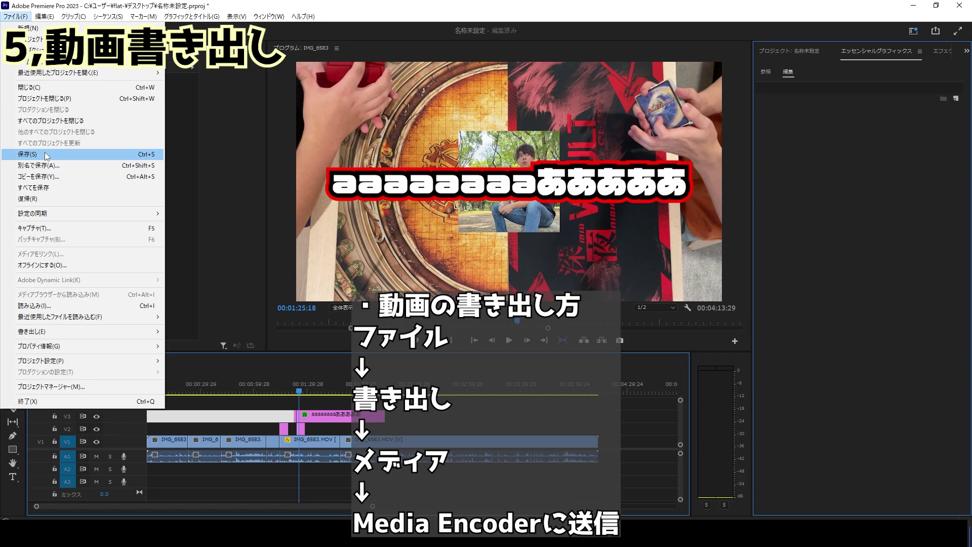
pyautogui.moveTo(87, 333)
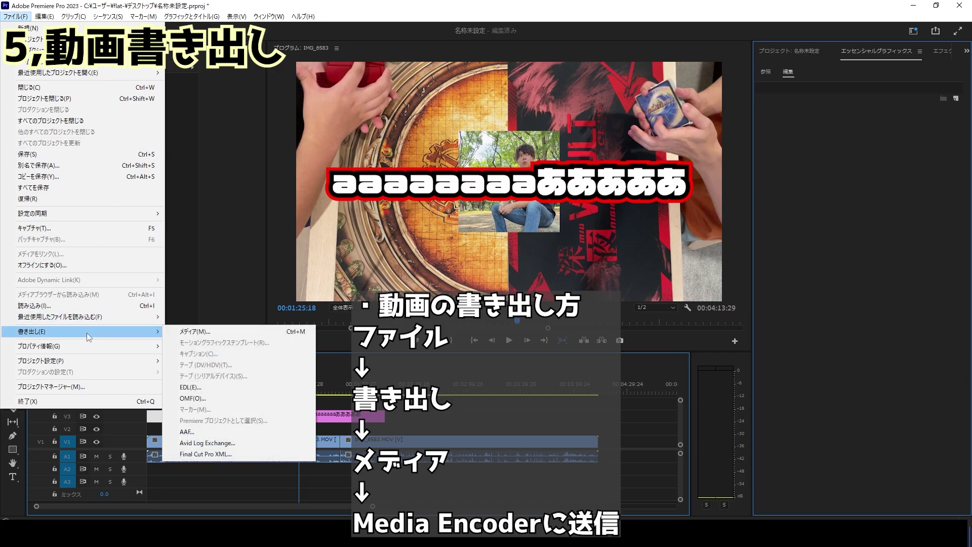
pyautogui.click(193, 330)
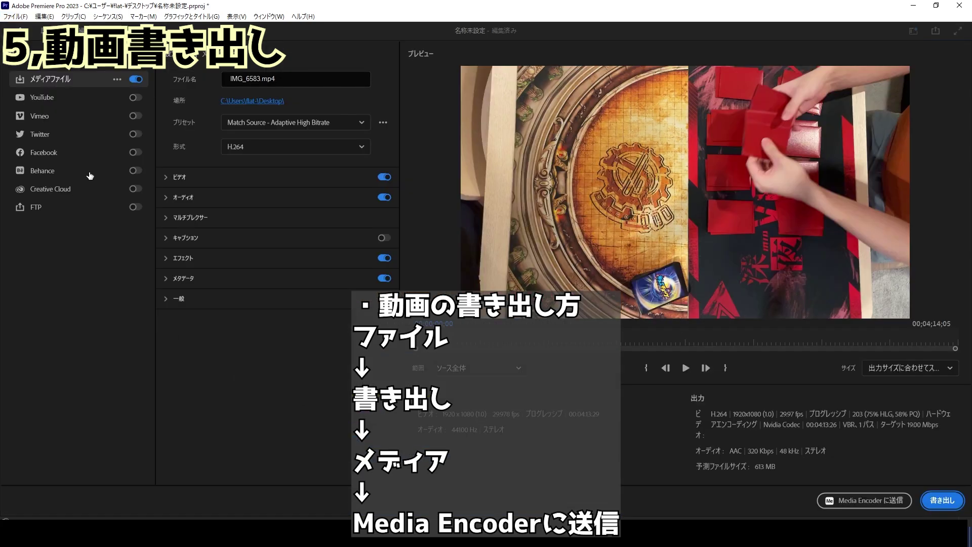
pyautogui.click(878, 505)
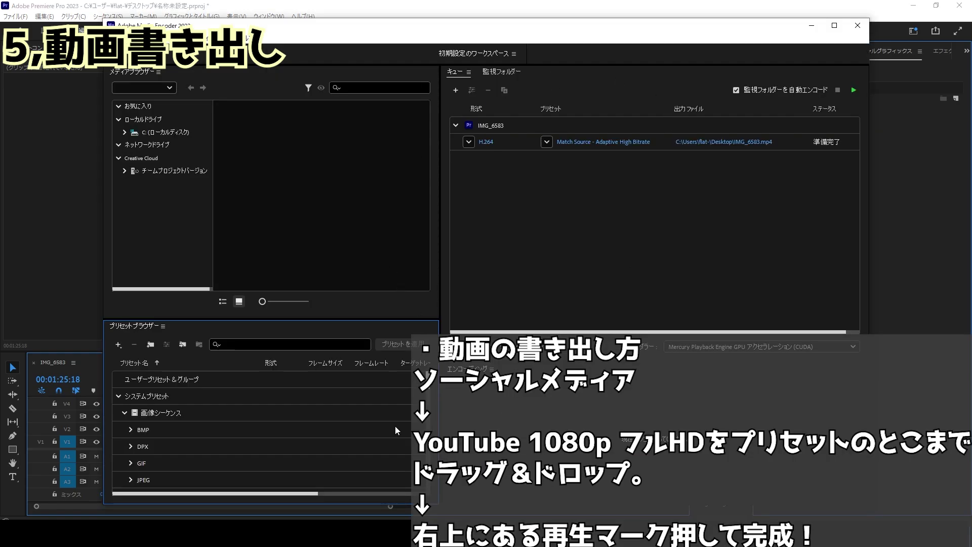
# - Apply the YouTube 1080p フル HD social media preset to IMG_6583 and encode it to IMG_6583_1.mp4
pyautogui.scroll(-3, 391, 420)
pyautogui.scroll(-3, 391, 420)
pyautogui.scroll(-3, 391, 422)
pyautogui.scroll(2, 392, 420)
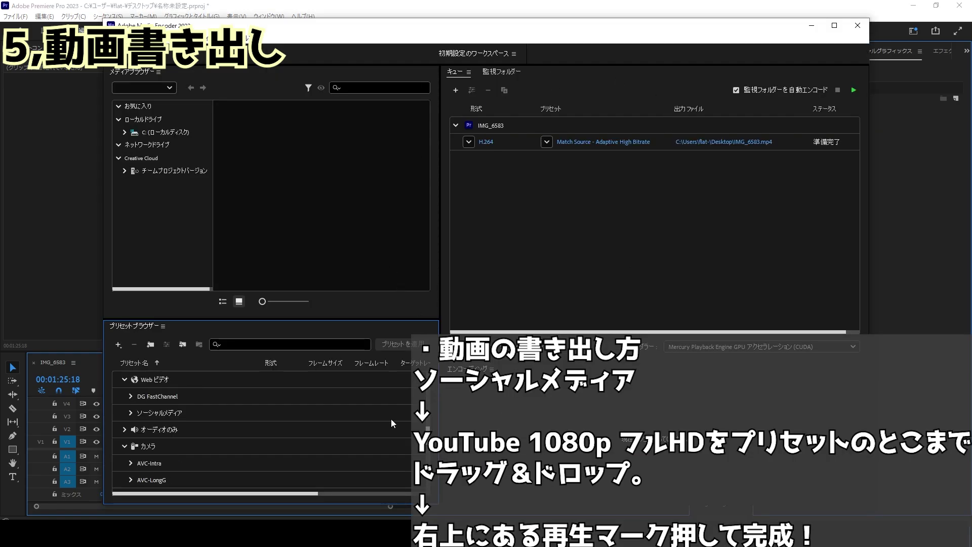
pyautogui.click(130, 413)
pyautogui.scroll(-5, 202, 418)
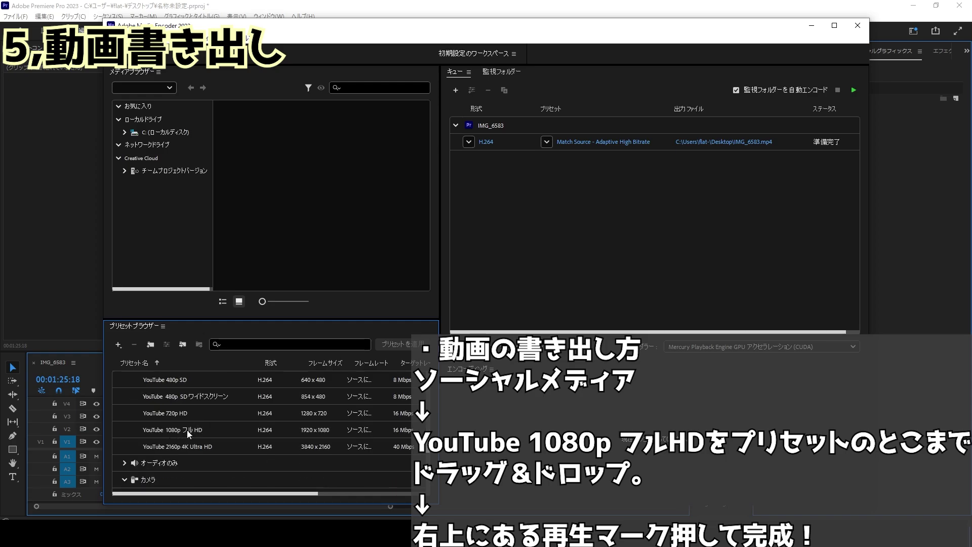
pyautogui.moveTo(187, 430); pyautogui.dragTo(525, 182)
pyautogui.moveTo(589, 140)
pyautogui.mouseDown()
pyautogui.moveTo(585, 150)
pyautogui.moveTo(587, 136)
pyautogui.mouseUp()
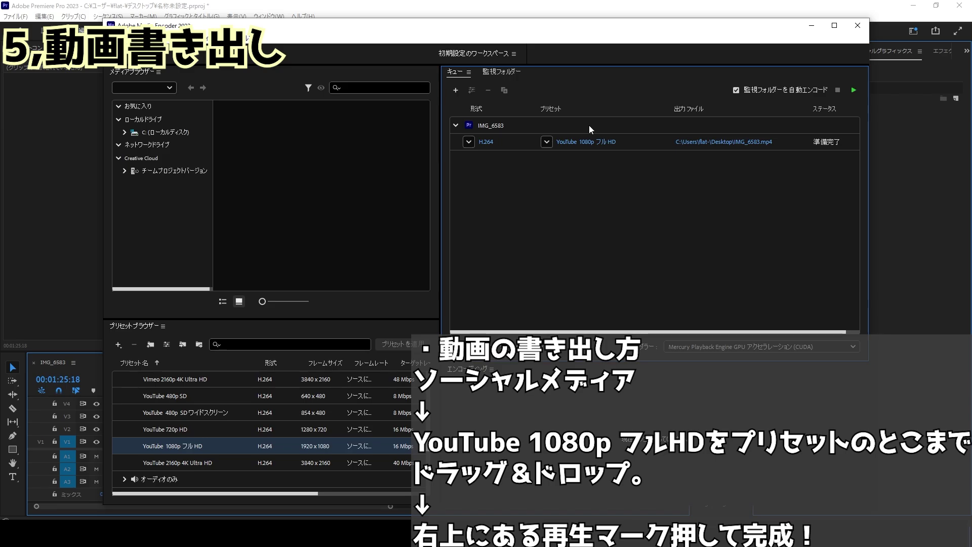
pyautogui.click(853, 91)
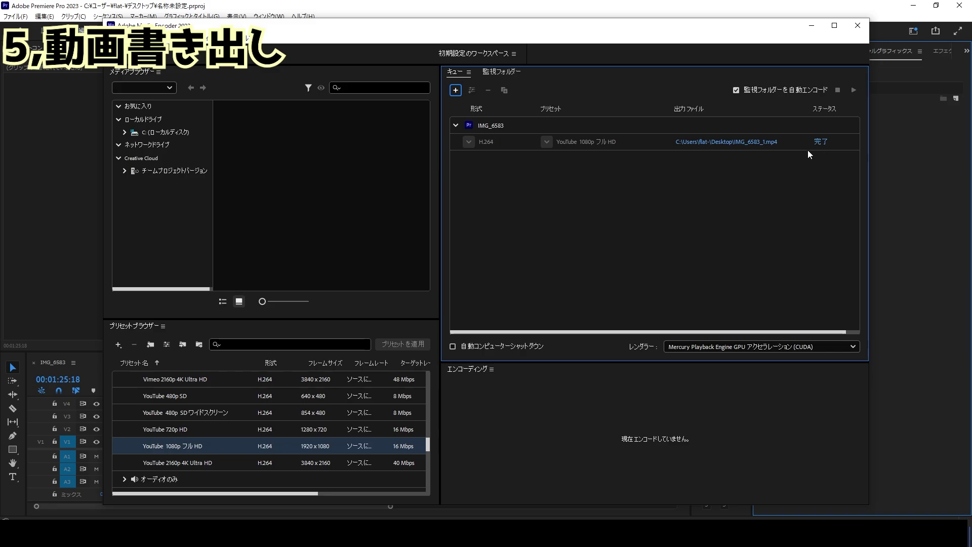
pyautogui.click(697, 145)
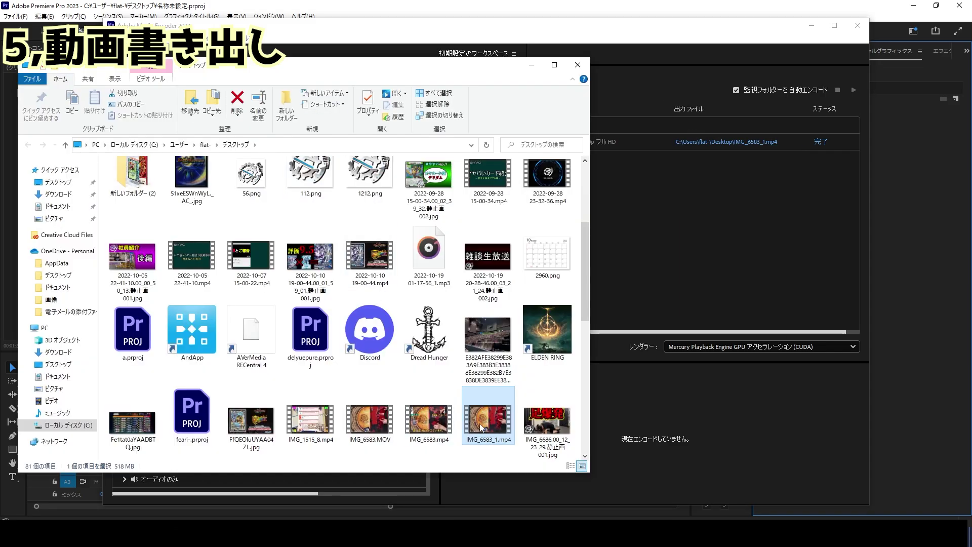
# - Play the exported IMG_6583_1.mp4 from the Desktop folder to check it
pyautogui.doubleClick(480, 428)
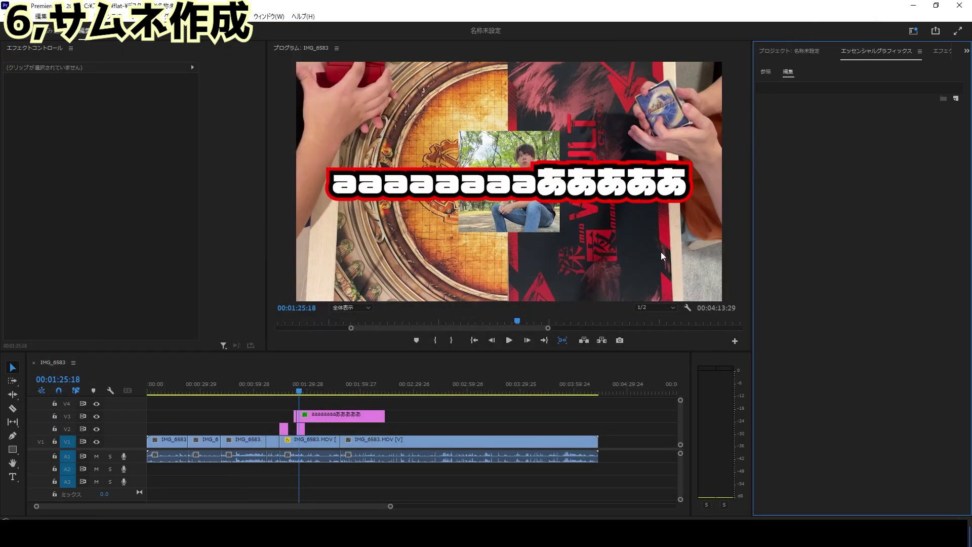
# - Past the video's end, draw a rectangle covering the whole frame
pyautogui.click(619, 397)
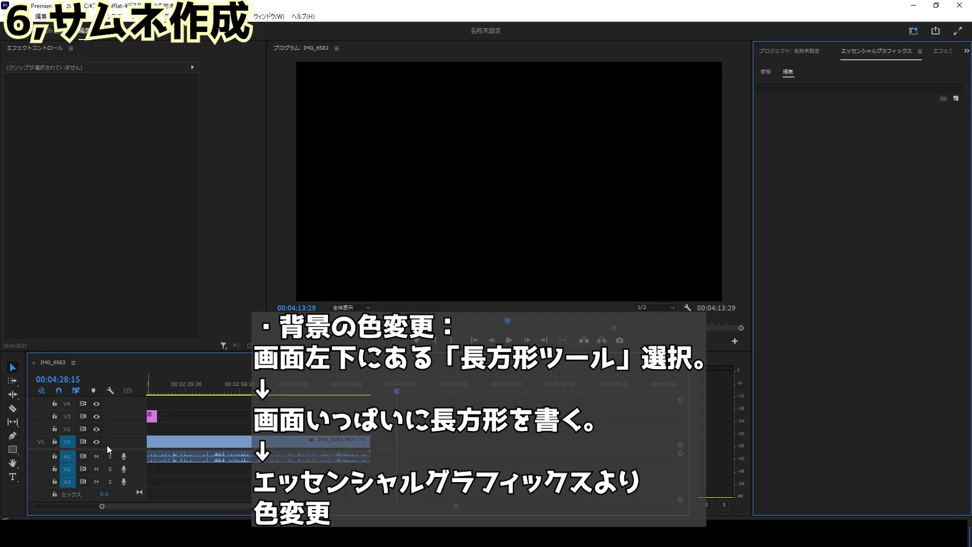
pyautogui.click(13, 450)
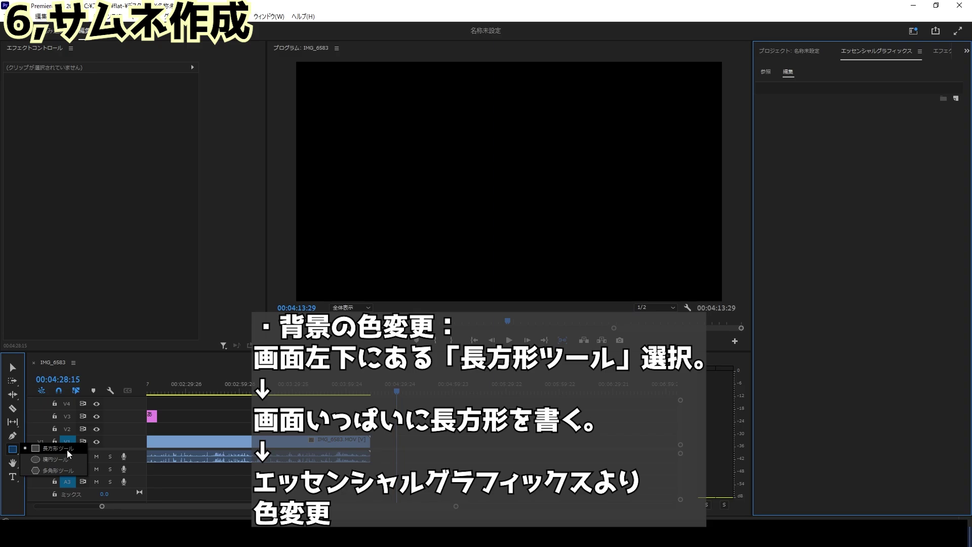
pyautogui.click(67, 450)
pyautogui.moveTo(312, 75); pyautogui.dragTo(721, 304)
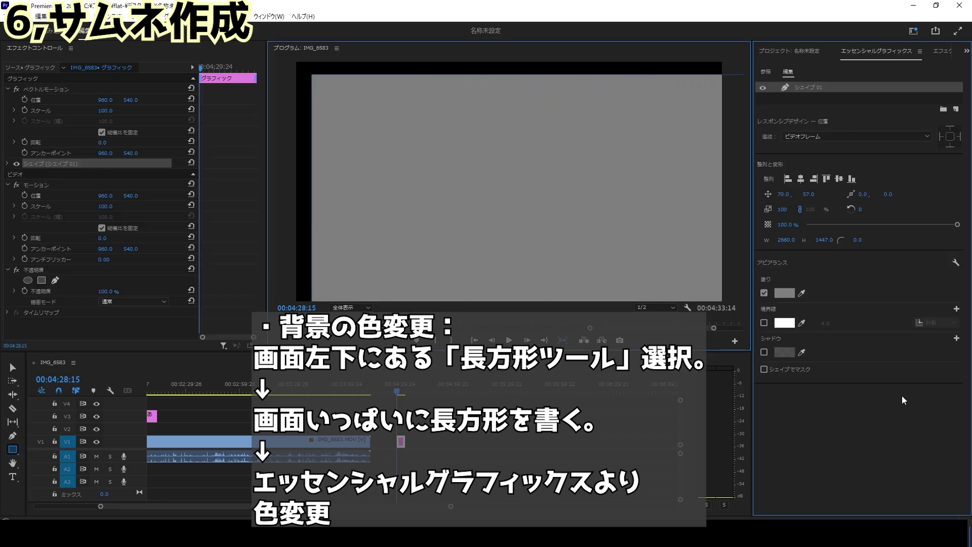
pyautogui.click(13, 367)
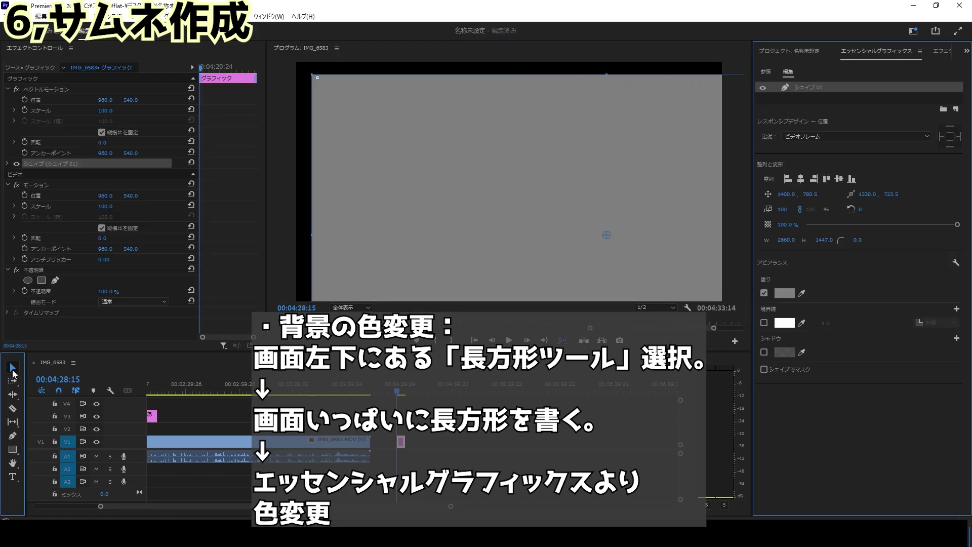
pyautogui.moveTo(650, 164)
pyautogui.mouseDown()
pyautogui.moveTo(528, 153)
pyautogui.moveTo(519, 135)
pyautogui.mouseUp()
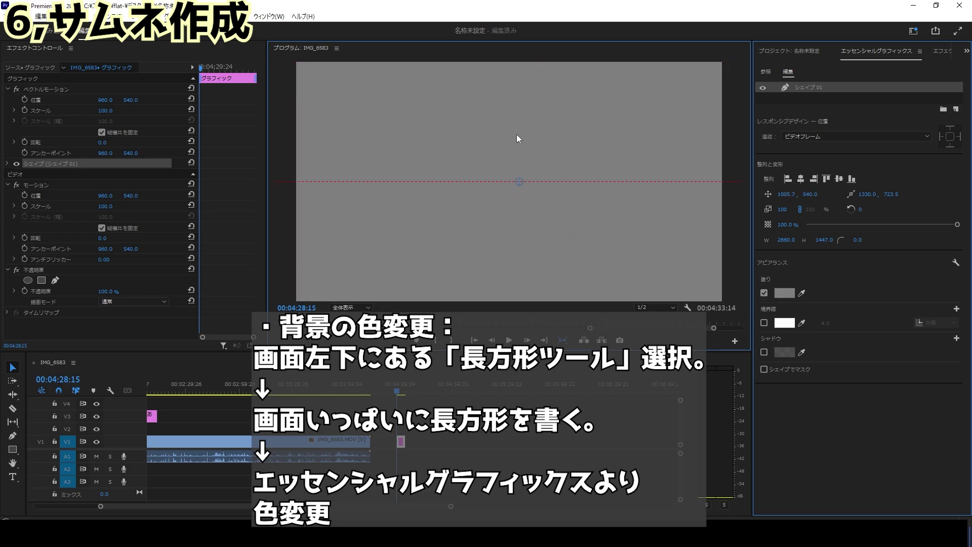
# - Fill the rectangle with a linear gradient from red (FF0000) to yellow (FFF000)
pyautogui.click(784, 292)
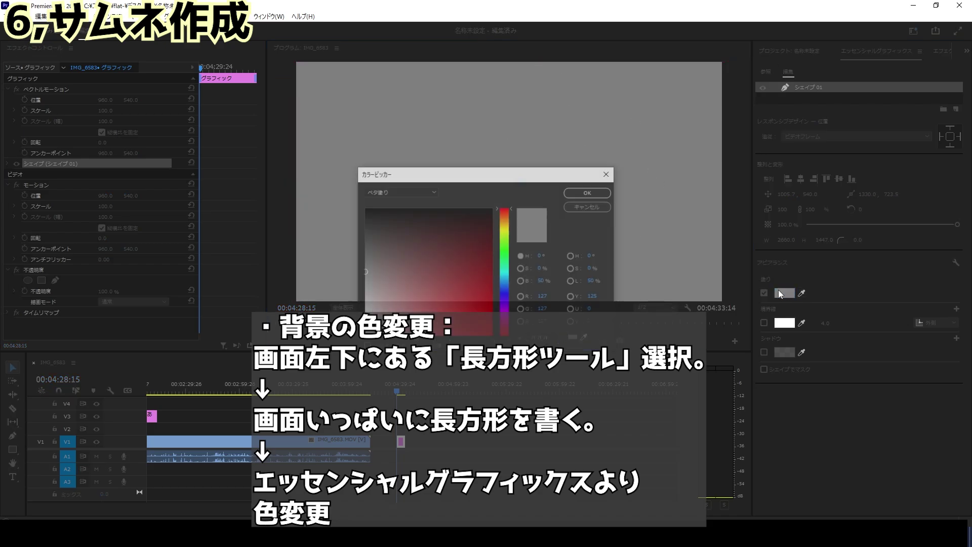
pyautogui.click(493, 208)
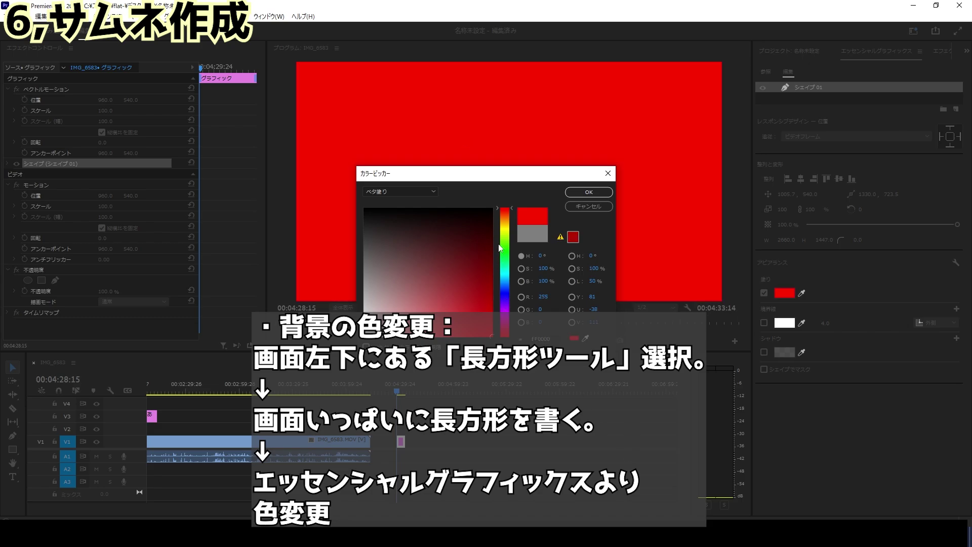
pyautogui.moveTo(503, 250); pyautogui.dragTo(503, 286)
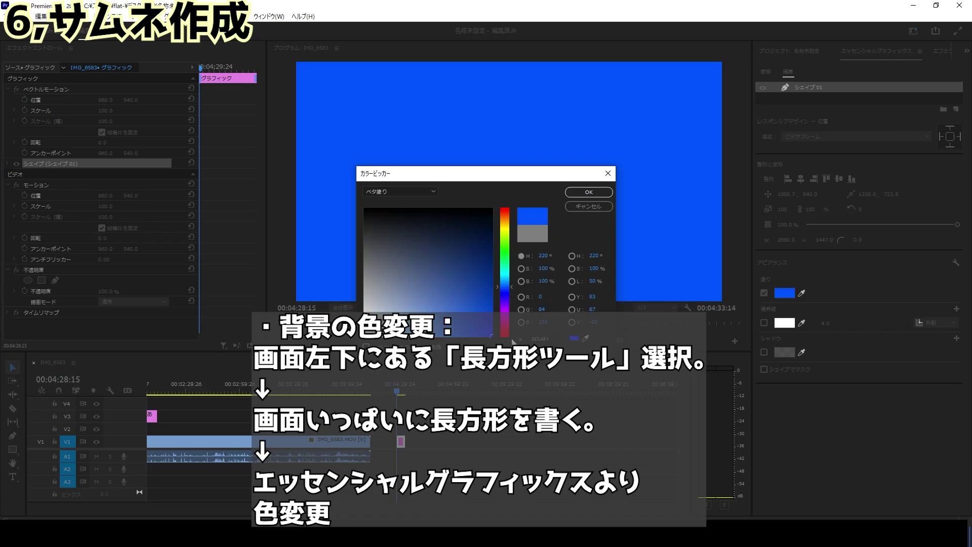
pyautogui.click(409, 187)
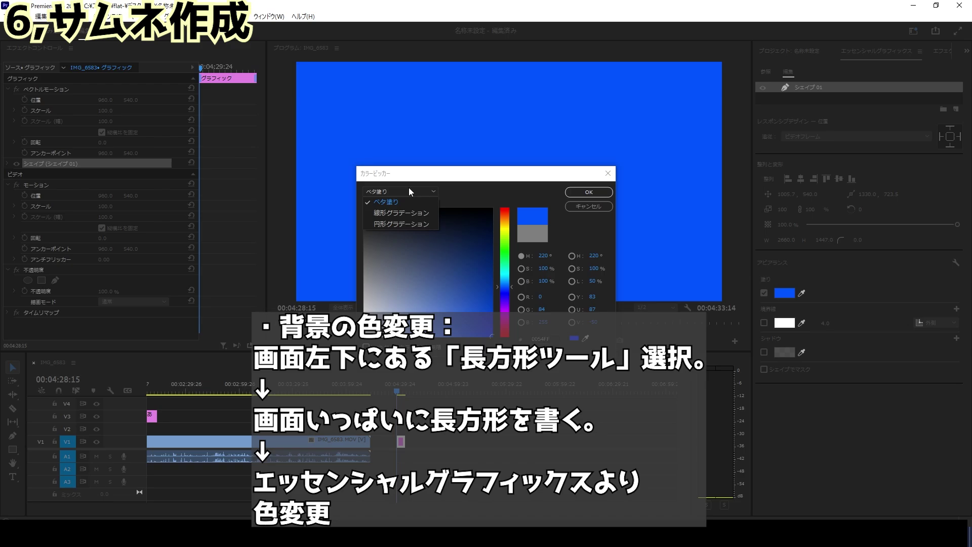
pyautogui.click(403, 215)
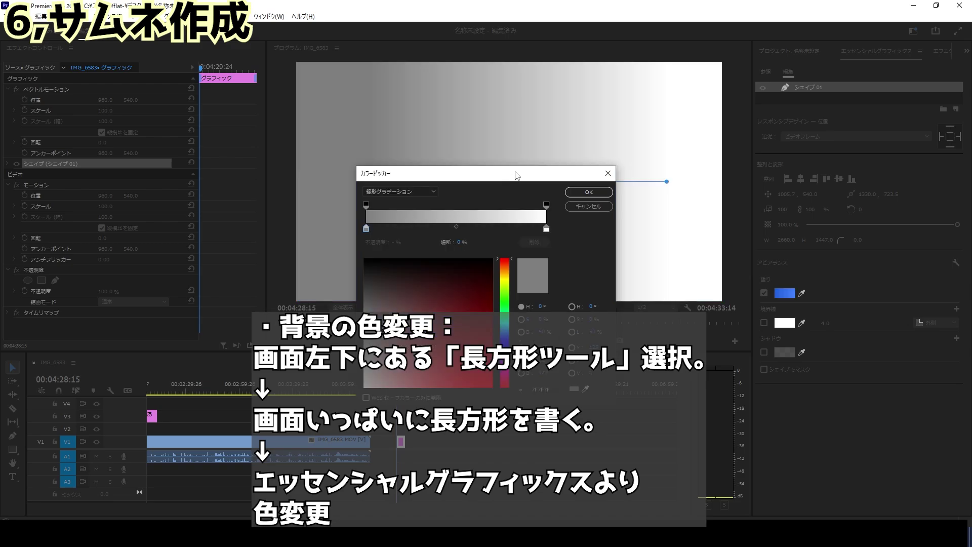
pyautogui.moveTo(516, 173)
pyautogui.mouseDown()
pyautogui.moveTo(253, 252)
pyautogui.moveTo(185, 156)
pyautogui.mouseUp()
pyautogui.click(160, 368)
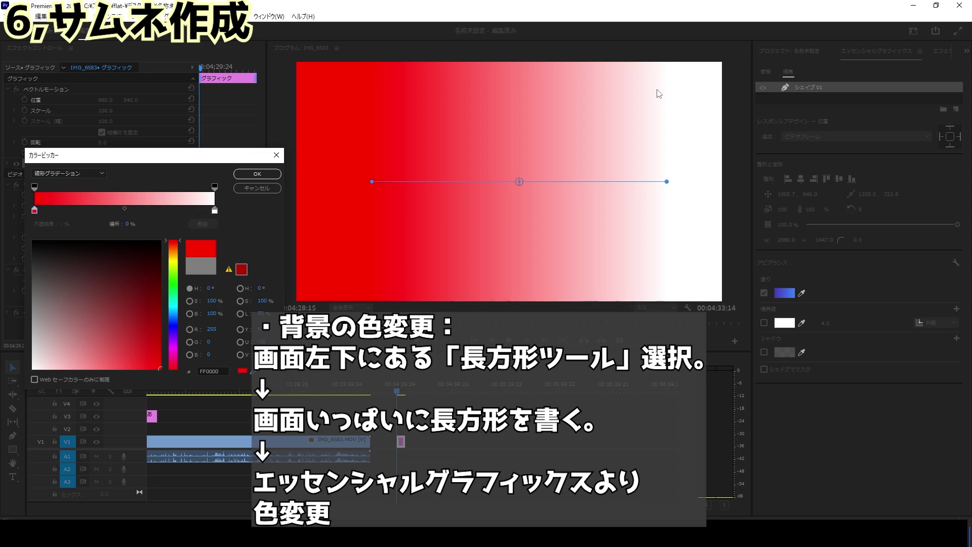
pyautogui.click(215, 211)
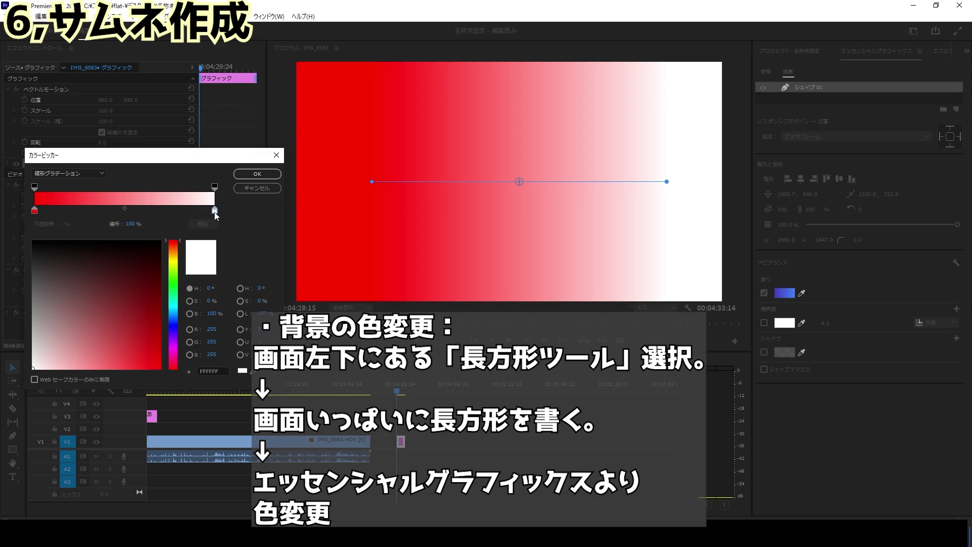
pyautogui.click(173, 261)
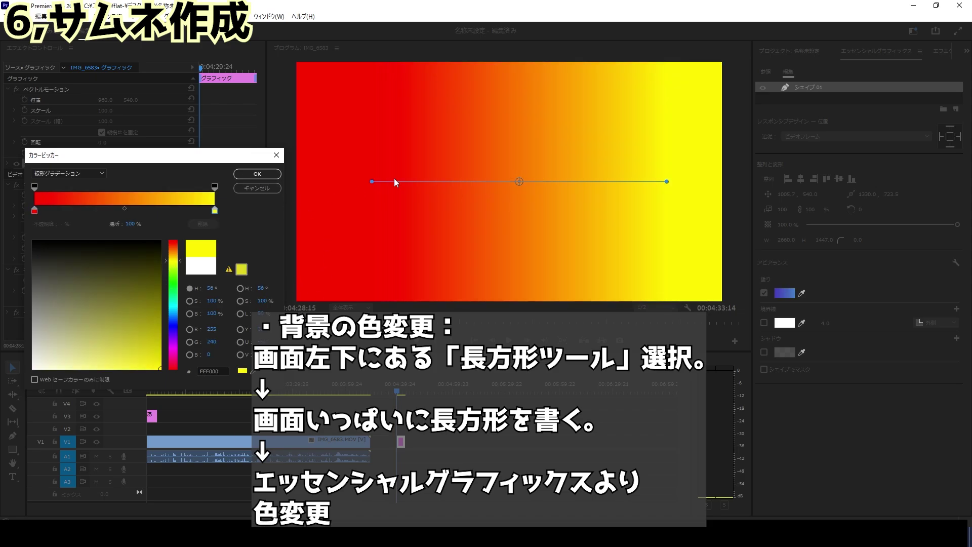
pyautogui.click(257, 174)
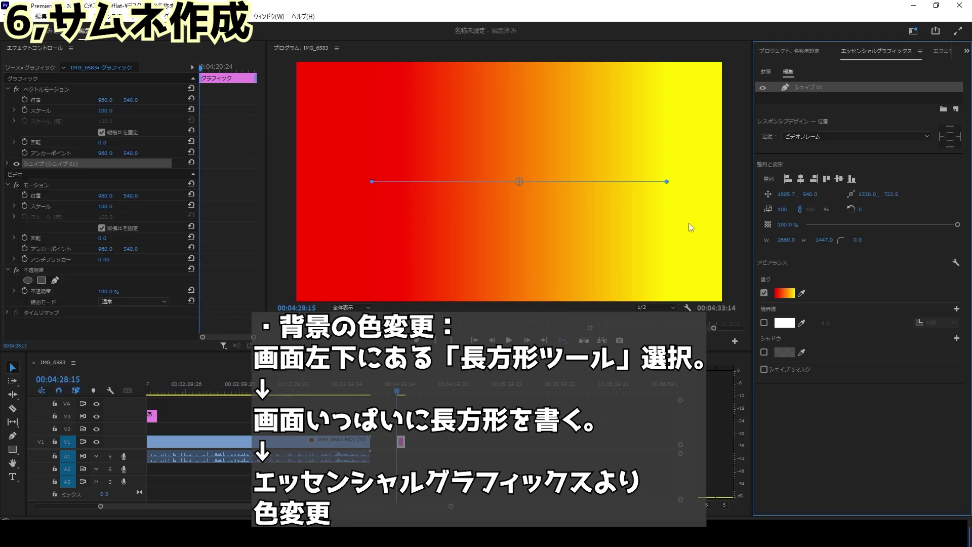
pyautogui.click(525, 442)
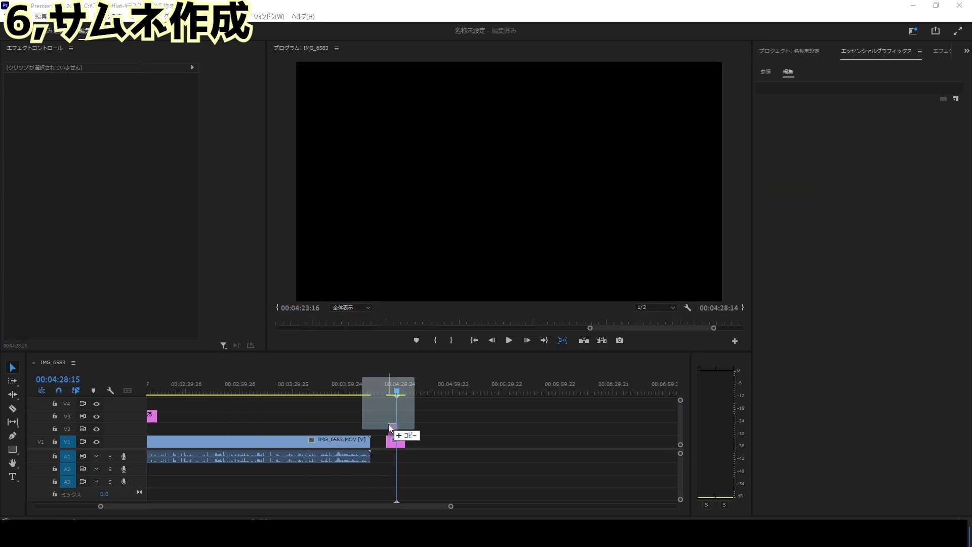
# - Add the card image above the gradient, enlarge it to about double size and move it left
pyautogui.moveTo(344, 430); pyautogui.dragTo(400, 427)
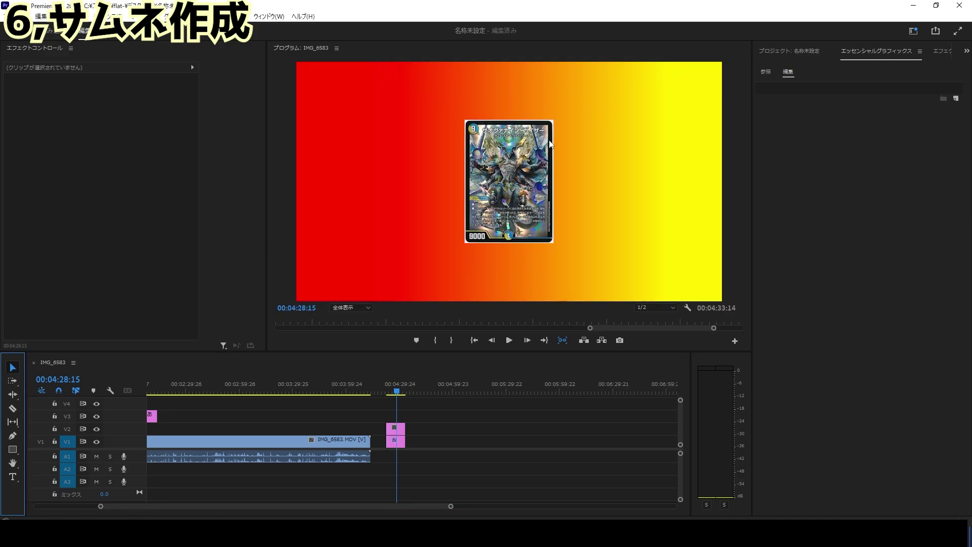
pyautogui.click(551, 146)
pyautogui.moveTo(554, 122); pyautogui.dragTo(633, 57)
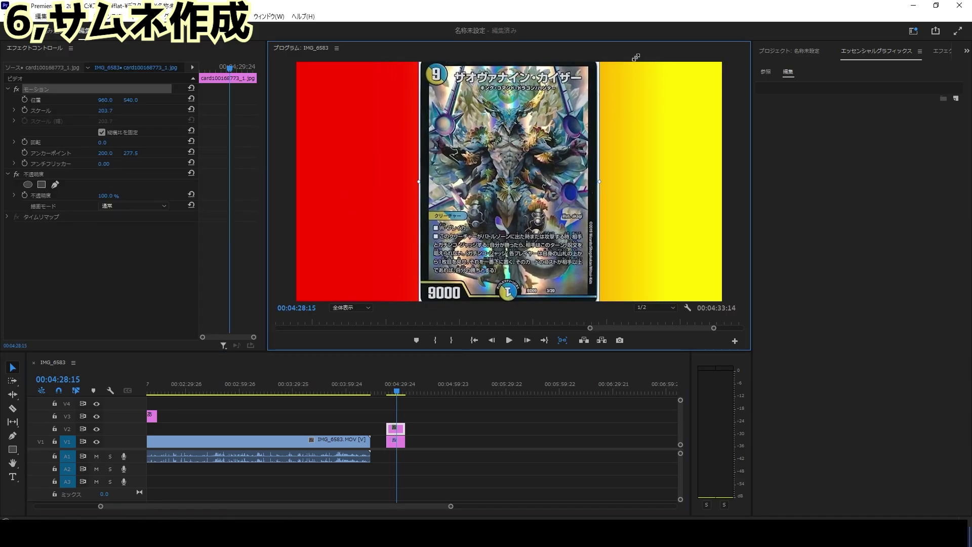
pyautogui.moveTo(510, 129); pyautogui.dragTo(387, 128)
pyautogui.click(253, 481)
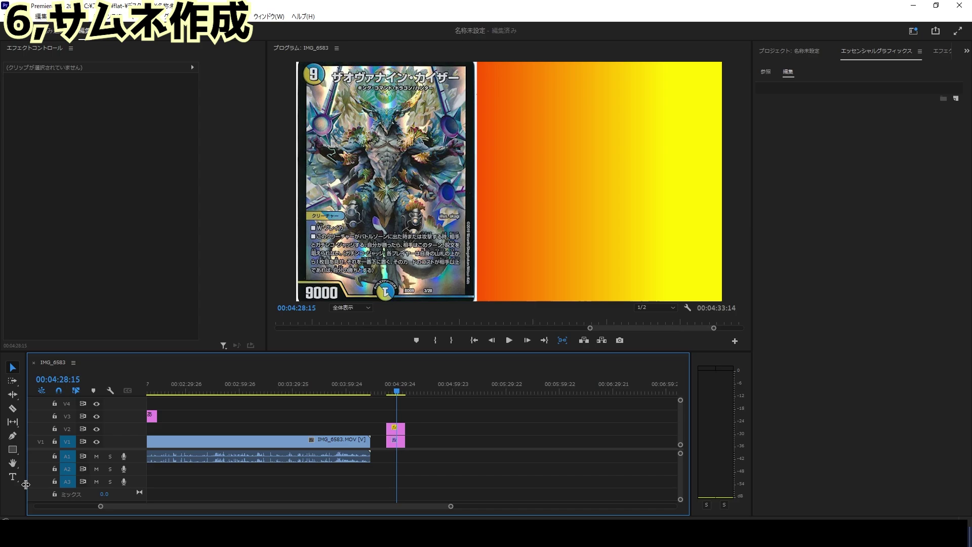
# - Type a two-line 天下 / 無双 title to the right of the card
pyautogui.click(12, 477)
pyautogui.click(526, 162)
pyautogui.write('てんkj')
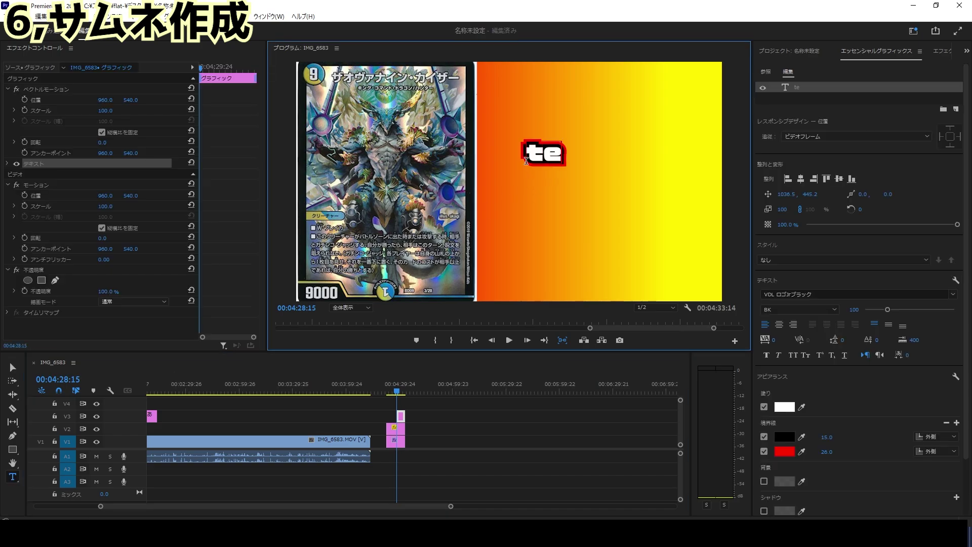
pyautogui.press('BackSpace')
pyautogui.press('BackSpace')
pyautogui.write('かむそう')
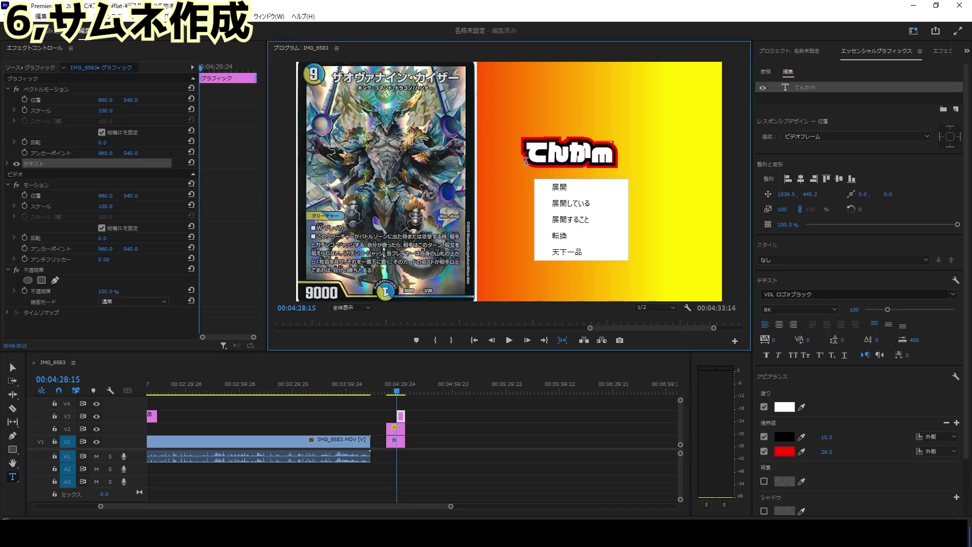
pyautogui.press('space')
pyautogui.press('Return')
pyautogui.press('Left')
pyautogui.press('Left')
pyautogui.press('Return')
pyautogui.press('Escape')
# - Set the title font to 源界明朝 from favourites and enlarge it to fill the right half
pyautogui.click(860, 294)
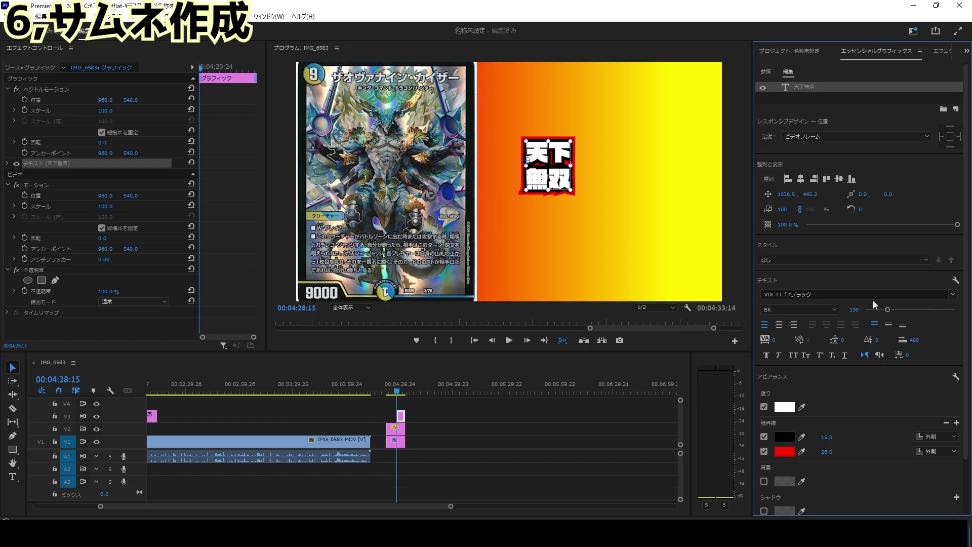
pyautogui.click(816, 307)
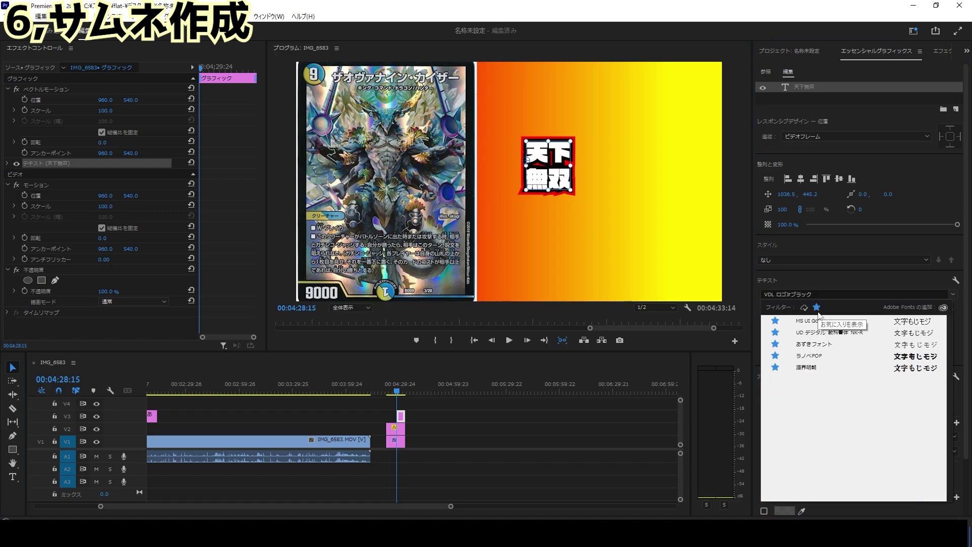
pyautogui.click(824, 373)
pyautogui.moveTo(568, 143)
pyautogui.mouseDown()
pyautogui.moveTo(633, 179)
pyautogui.moveTo(625, 179)
pyautogui.mouseUp()
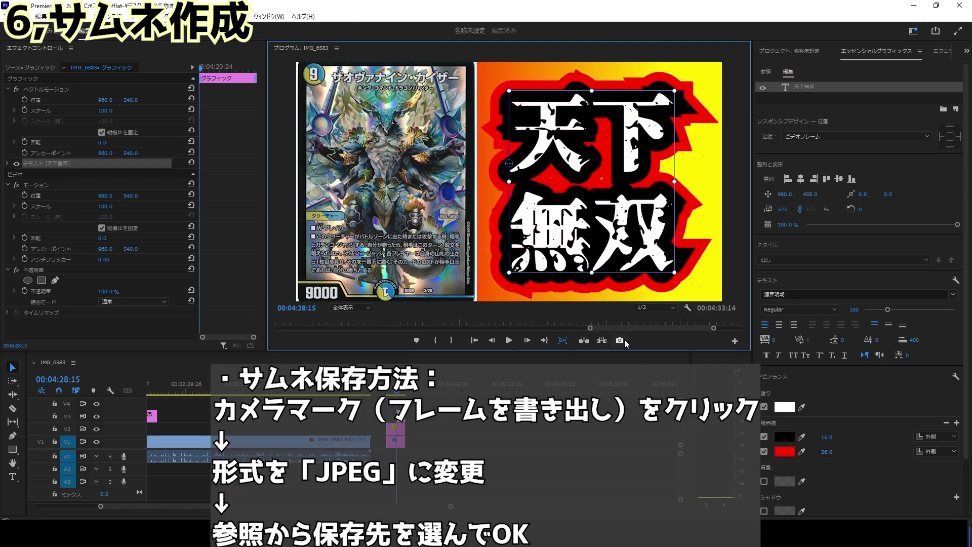
# - Export the current thumbnail frame as a JPEG image to the Desktop
pyautogui.click(621, 341)
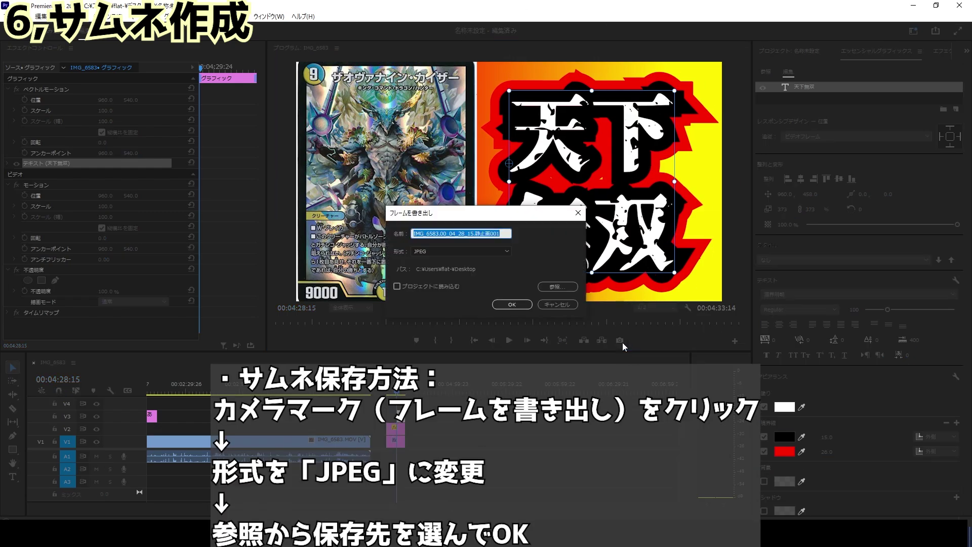
pyautogui.click(460, 251)
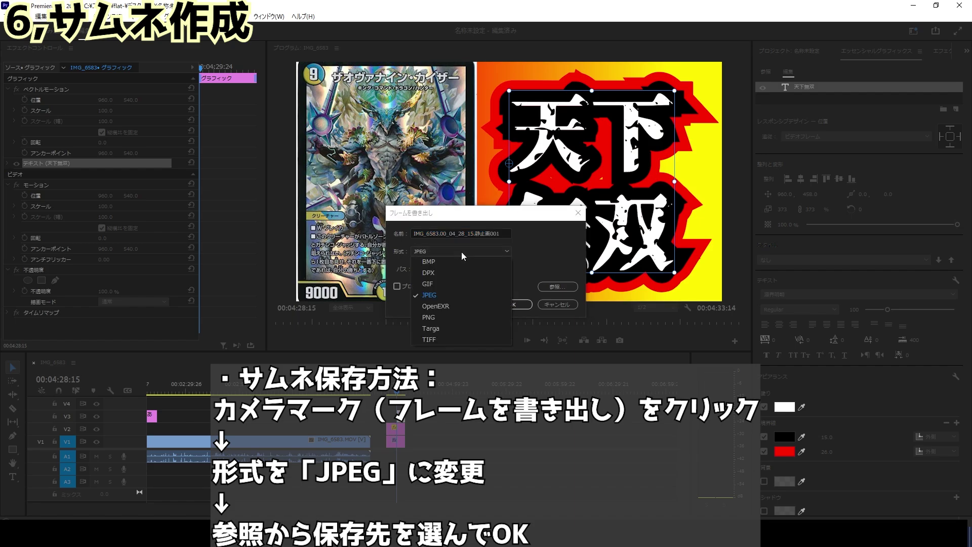
pyautogui.click(442, 296)
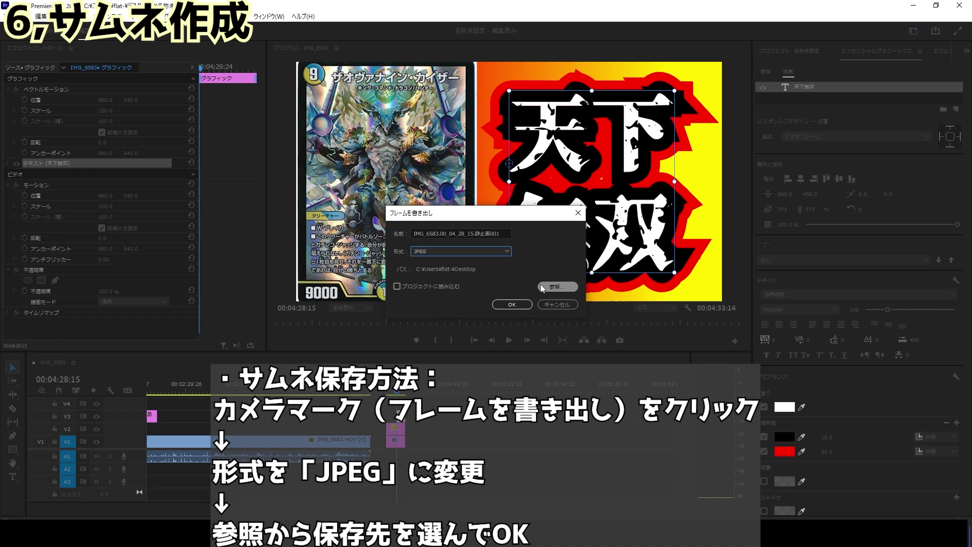
pyautogui.click(509, 303)
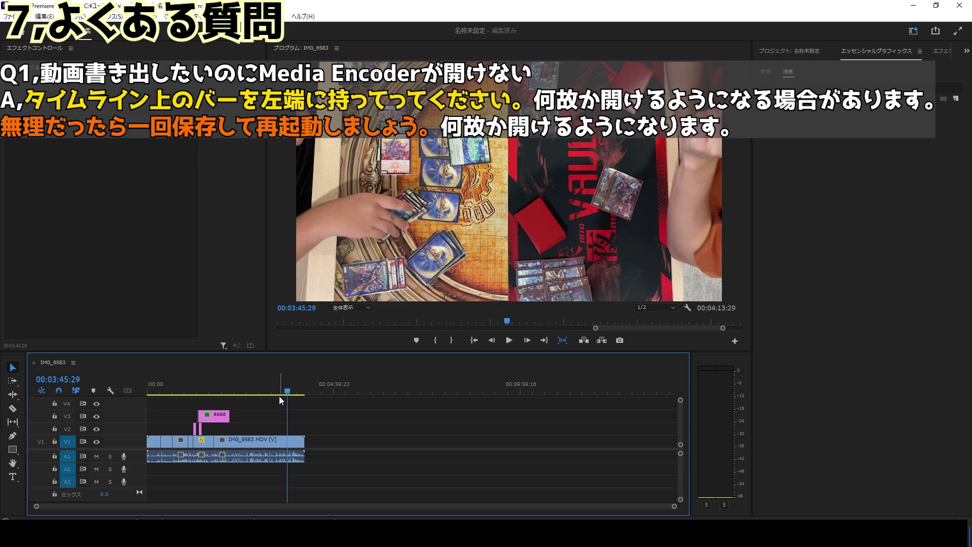
# - Rewind the playhead to 00:00:00:00 and start a media export of the sequence
pyautogui.moveTo(286, 392); pyautogui.dragTo(128, 393)
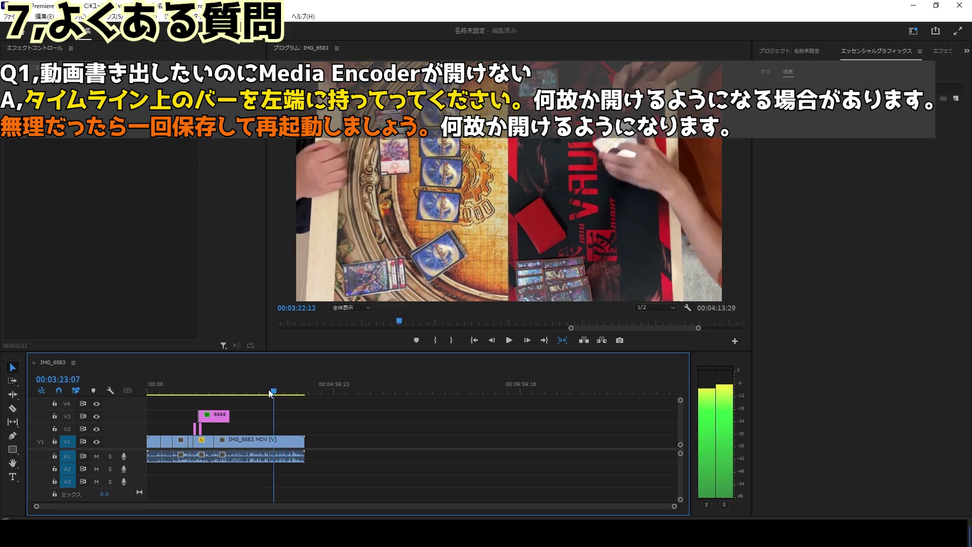
pyautogui.click(9, 16)
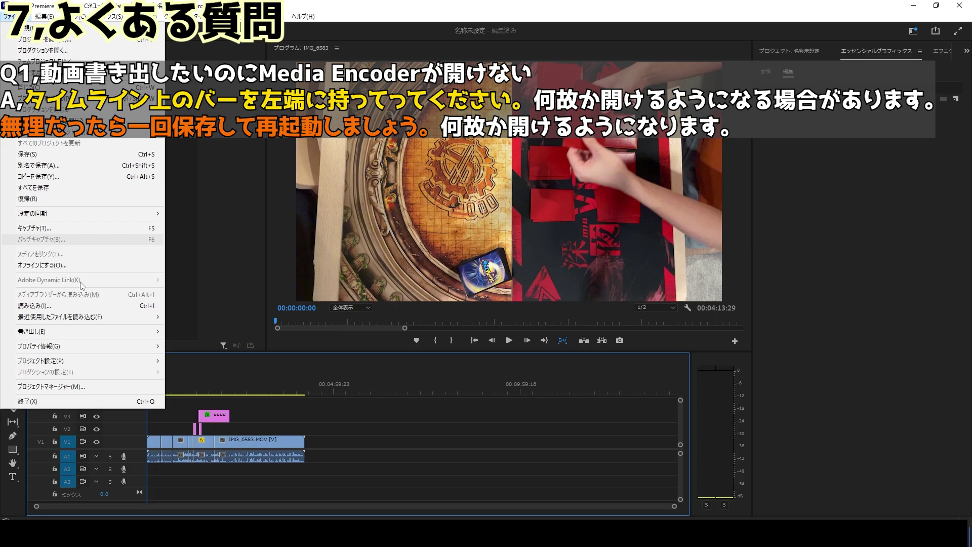
pyautogui.moveTo(129, 335)
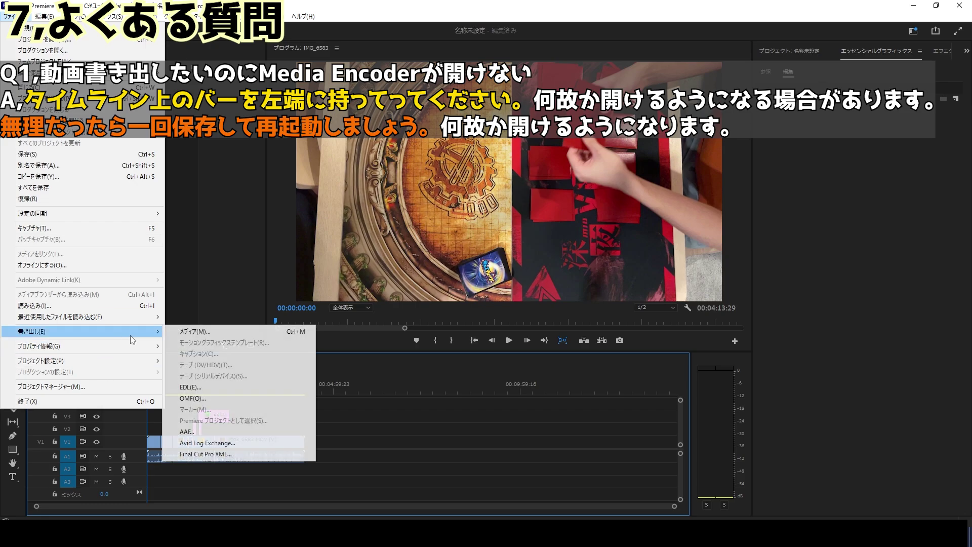
pyautogui.click(208, 331)
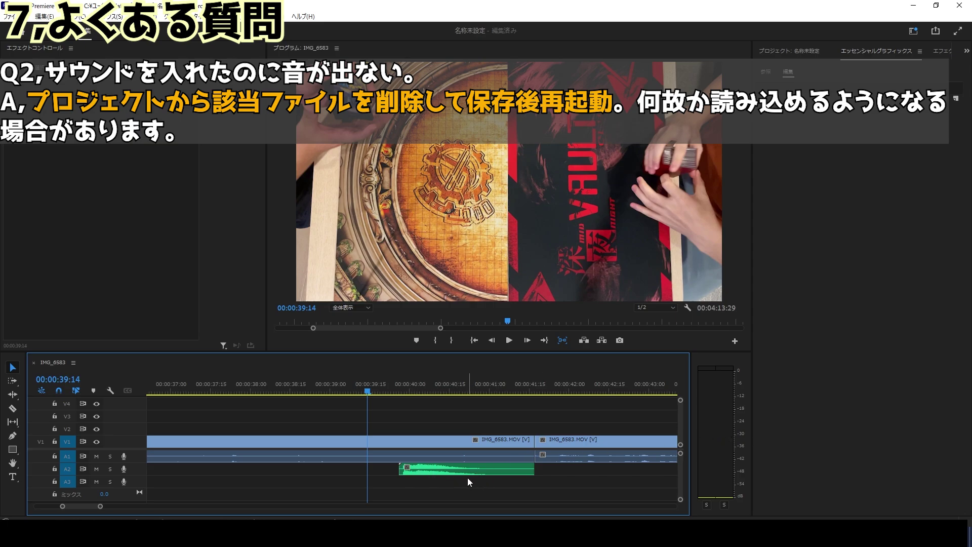
# - Save the project, delete the pafu1 audio clip from A2, and clear the pafu1 file from the Project panel
pyautogui.hotkey('ctrl', 's')
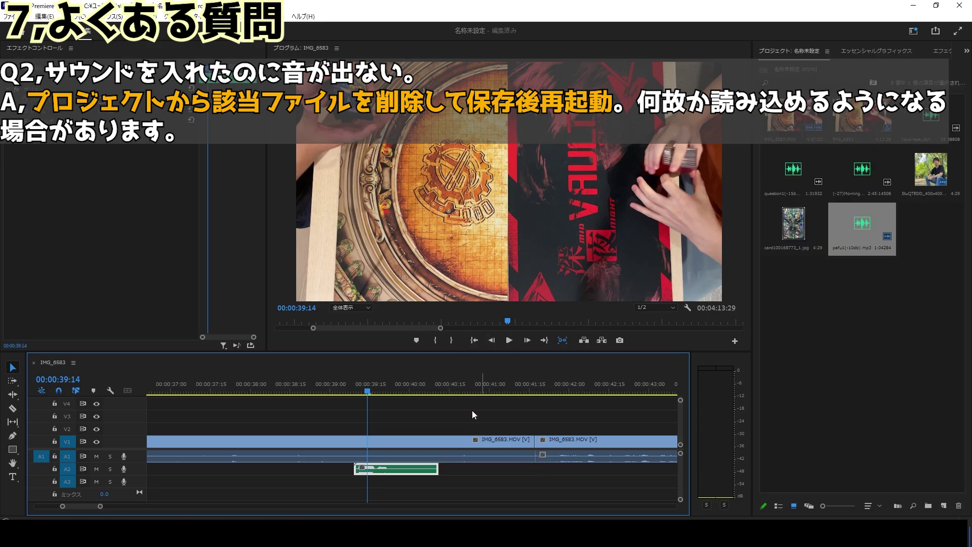
pyautogui.click(404, 470)
pyautogui.press('Delete')
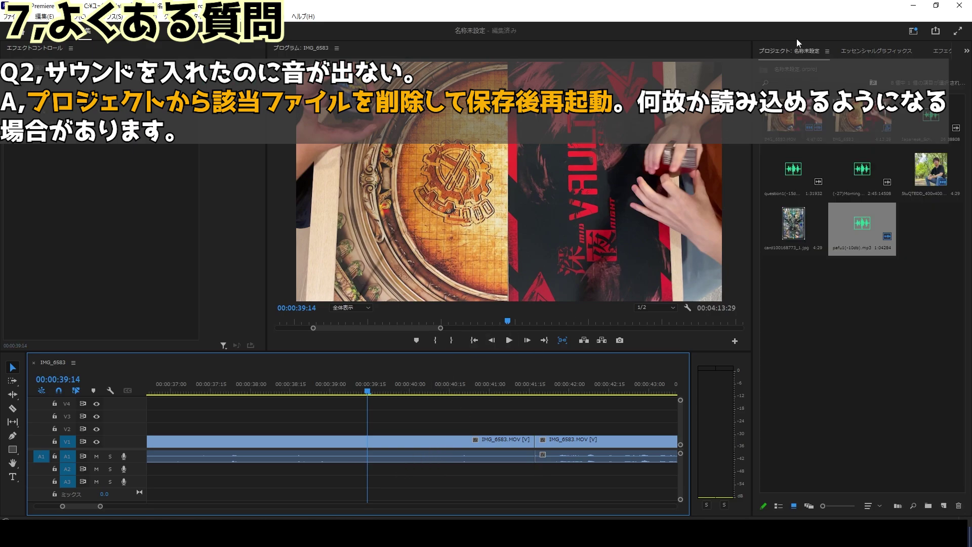
pyautogui.rightClick(861, 251)
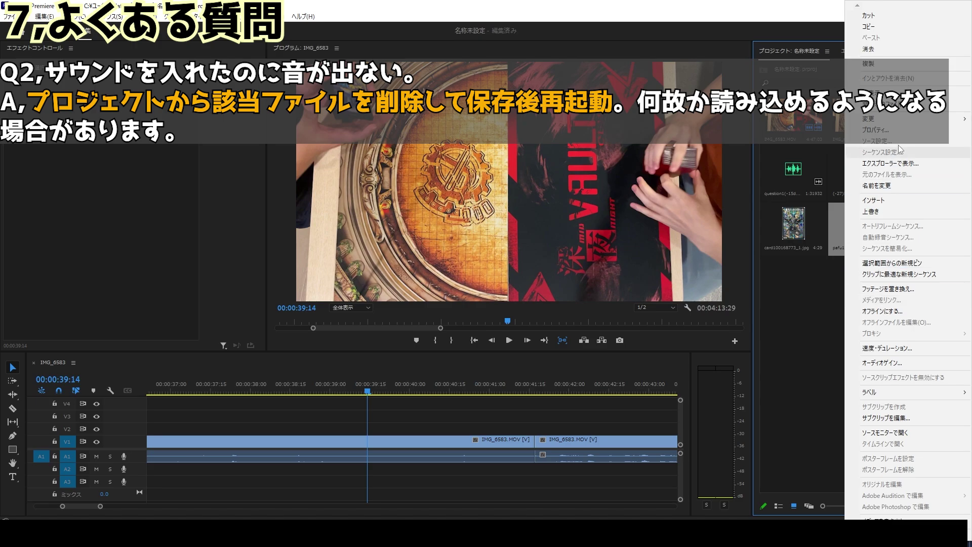
pyautogui.click(904, 49)
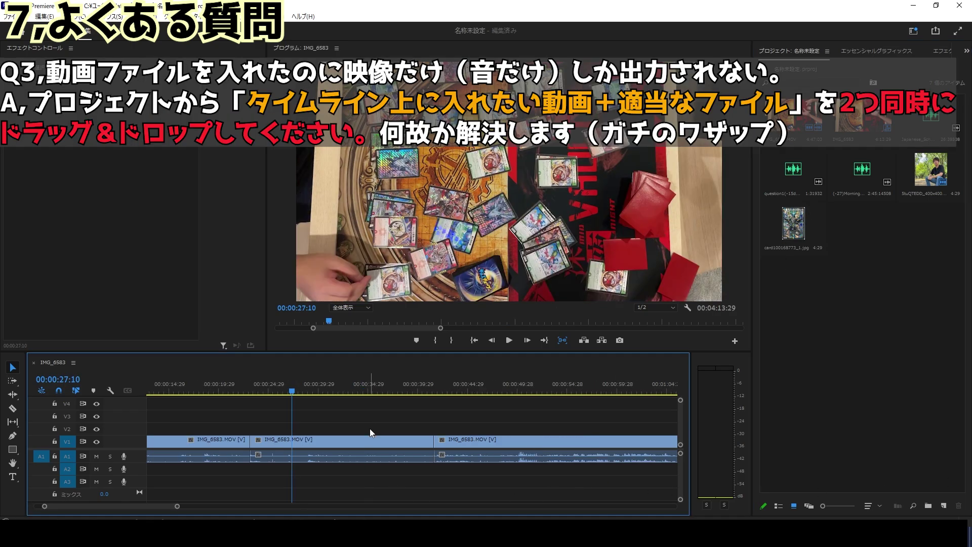
# - Unlink the middle IMG_6583.MOV clip and delete its audio
pyautogui.click(371, 451)
pyautogui.rightClick(348, 439)
pyautogui.click(384, 183)
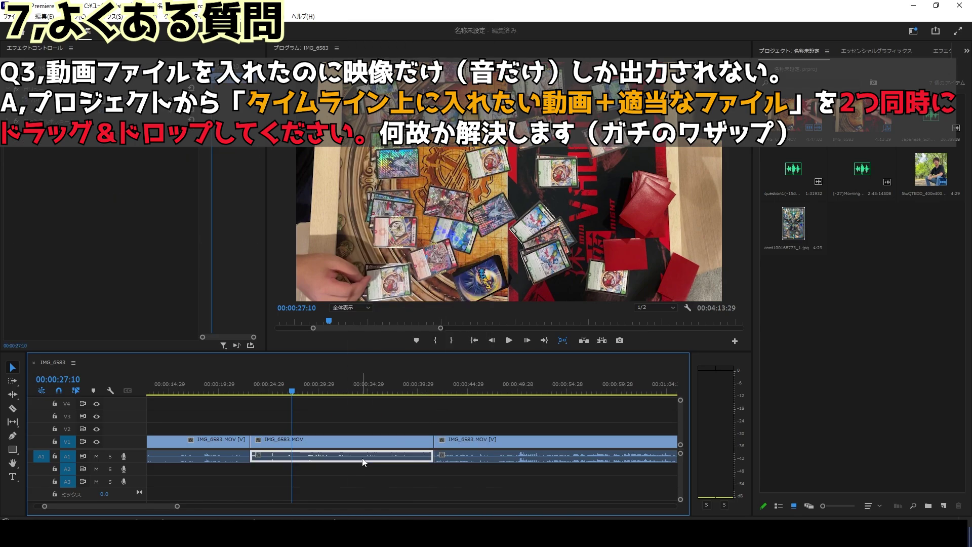
pyautogui.press('Delete')
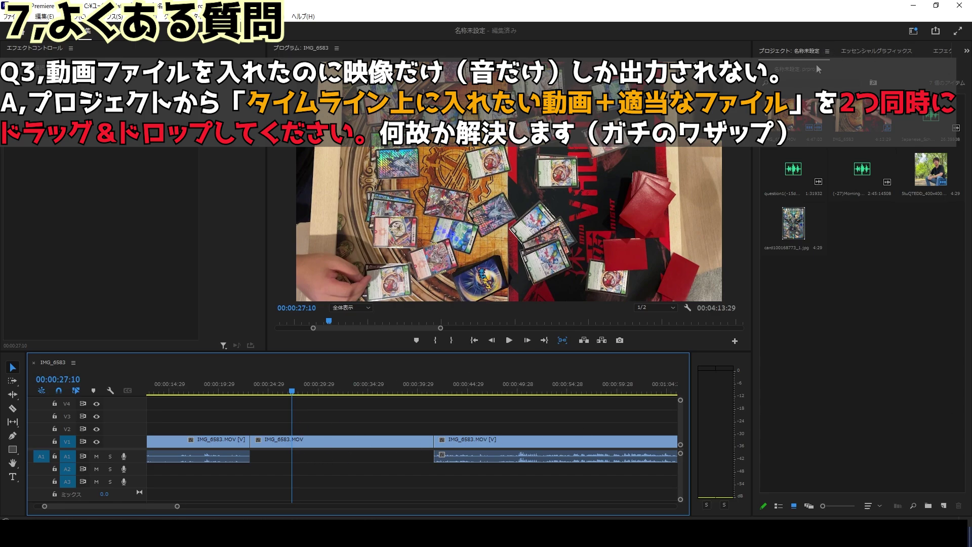
# - Move the third clip left, unlink it, and shift its audio slightly right on A1
pyautogui.click(863, 123)
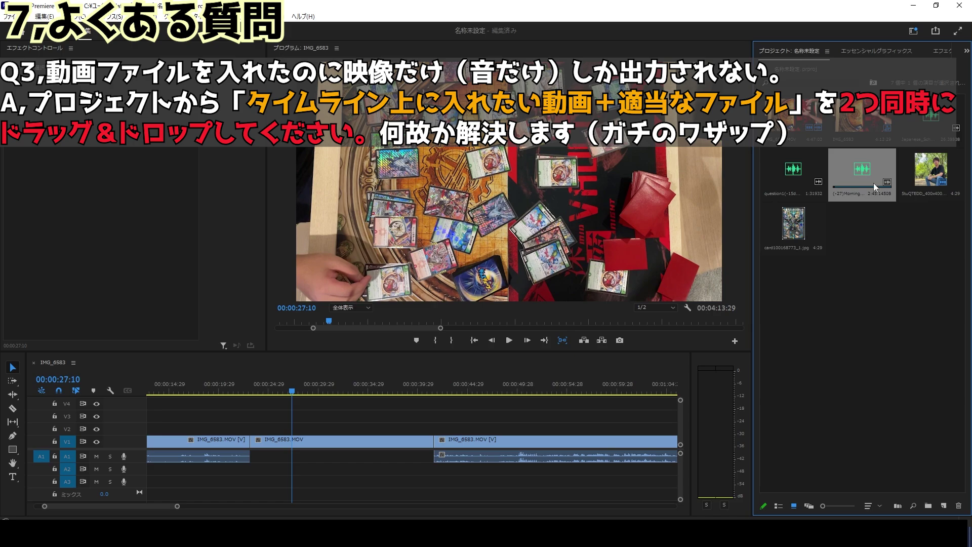
pyautogui.moveTo(860, 206)
pyautogui.mouseDown()
pyautogui.moveTo(805, 177)
pyautogui.moveTo(351, 424)
pyautogui.mouseUp()
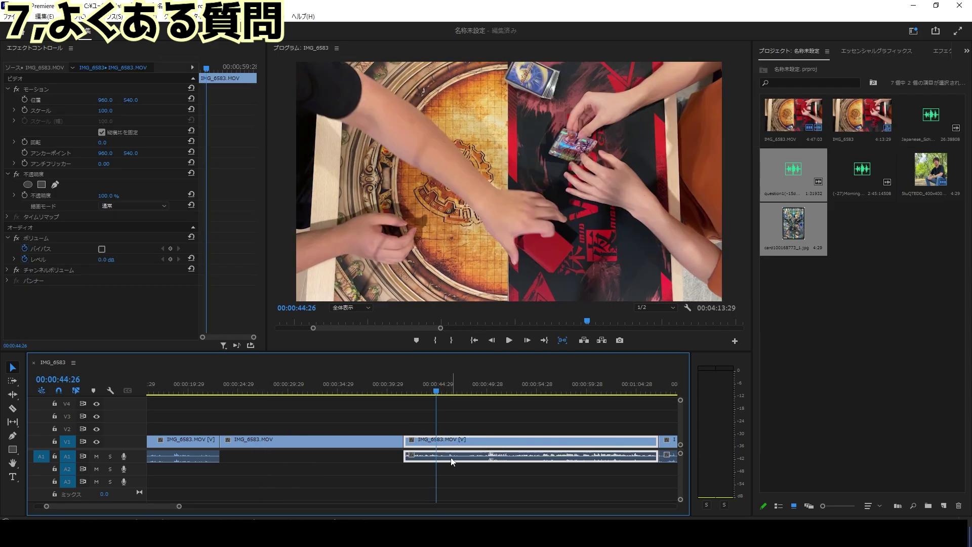
pyautogui.moveTo(450, 441)
pyautogui.mouseDown()
pyautogui.moveTo(290, 448)
pyautogui.moveTo(298, 448)
pyautogui.mouseUp()
pyautogui.rightClick(360, 449)
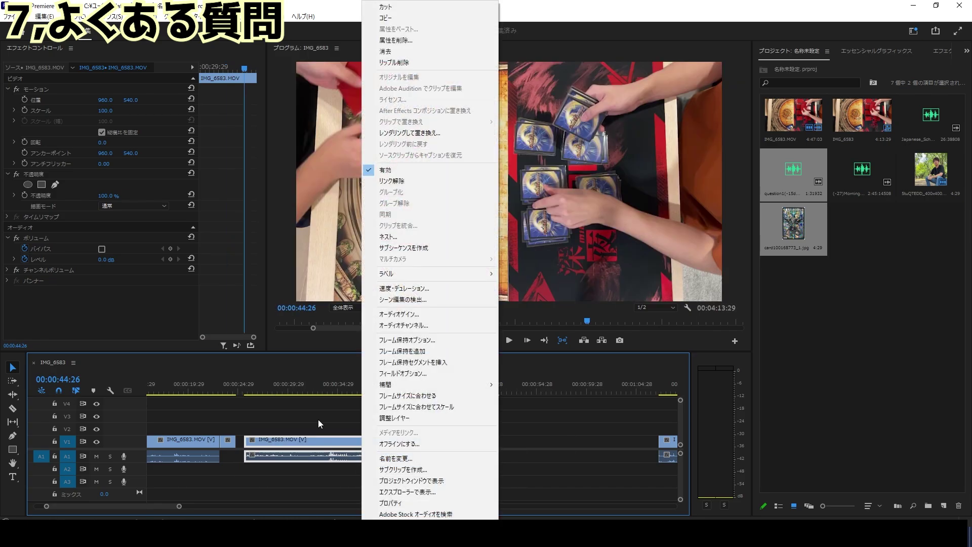
pyautogui.click(402, 184)
pyautogui.moveTo(349, 456)
pyautogui.mouseDown()
pyautogui.moveTo(426, 456)
pyautogui.moveTo(328, 456)
pyautogui.mouseUp()
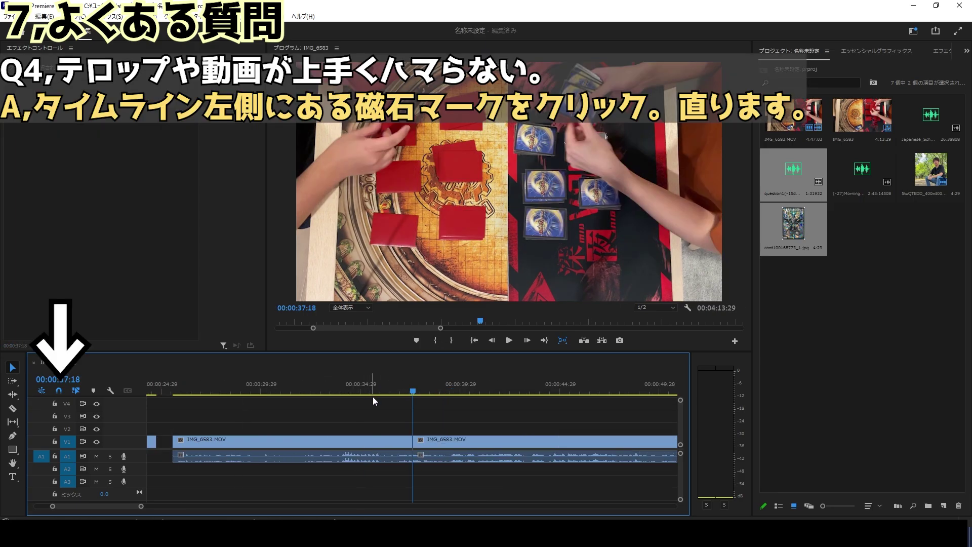
# - Zoom into the timeline and add a text graphic clip on V2
pyautogui.press('=')
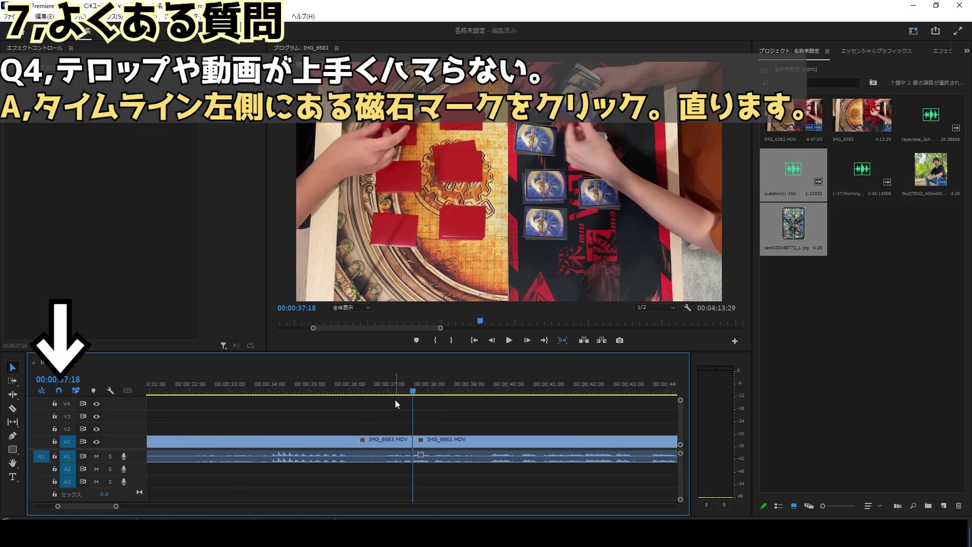
pyautogui.click(13, 476)
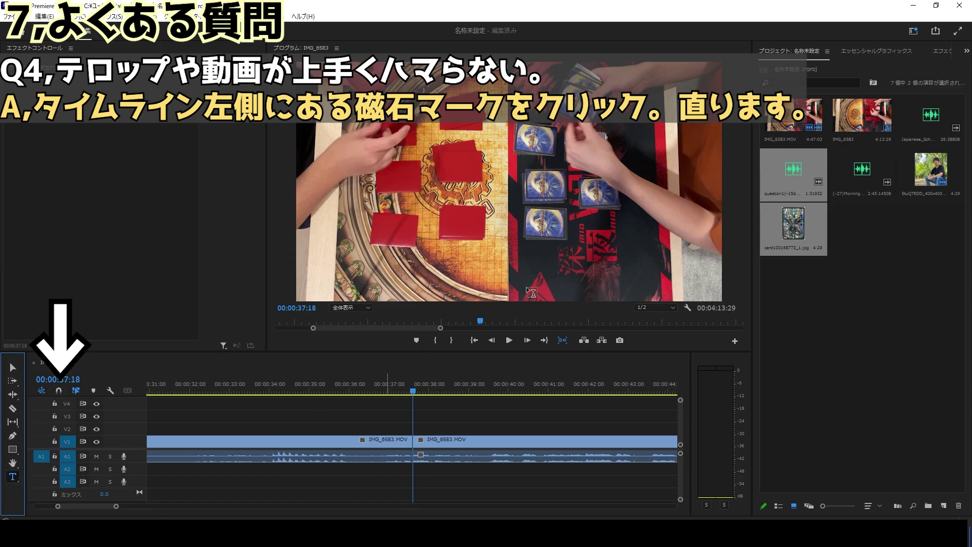
pyautogui.click(419, 179)
pyautogui.press('=')
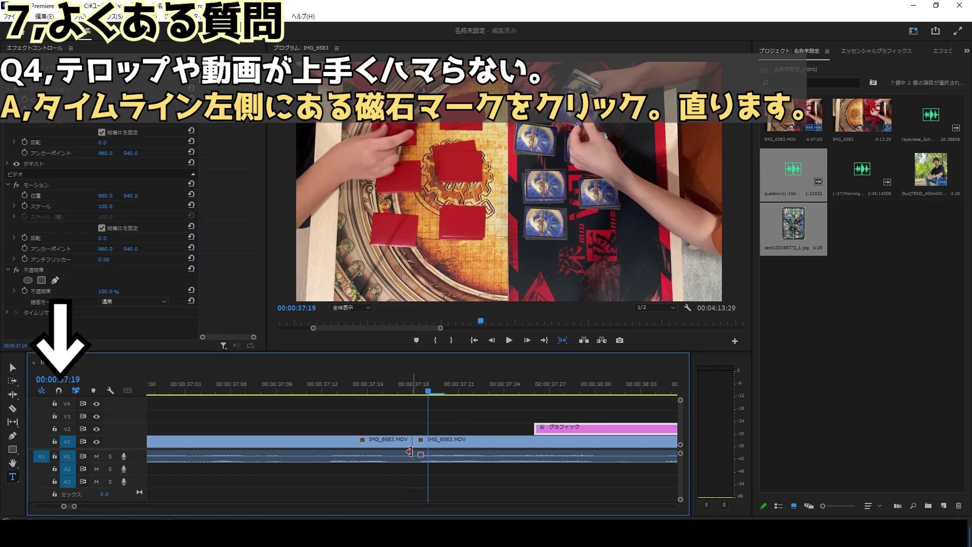
# - Enable snapping and align the graphic clip to the 00:00:37:18 cut between the IMG_6583.MOV clips
pyautogui.moveTo(556, 432)
pyautogui.mouseDown()
pyautogui.moveTo(430, 430)
pyautogui.moveTo(443, 433)
pyautogui.mouseUp()
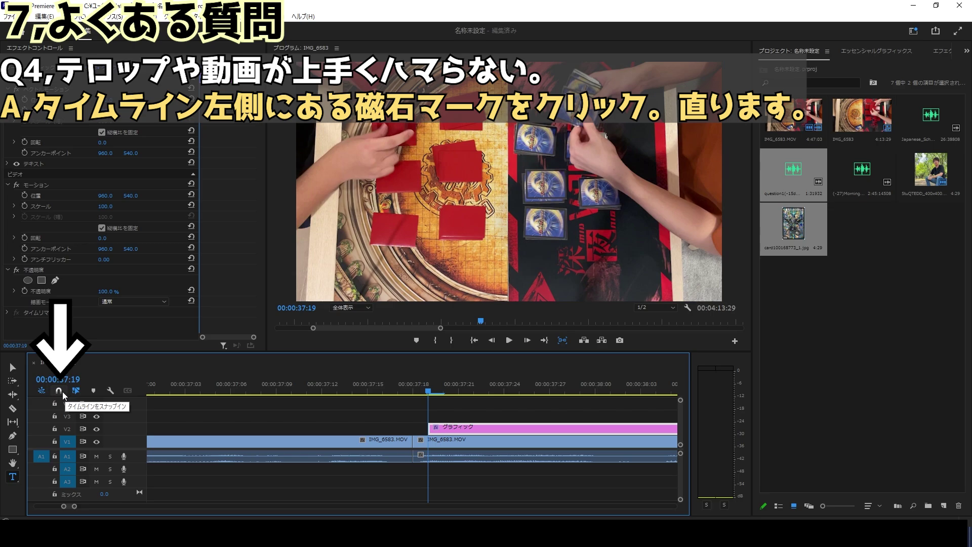
pyautogui.click(61, 392)
pyautogui.moveTo(445, 431); pyautogui.dragTo(430, 432)
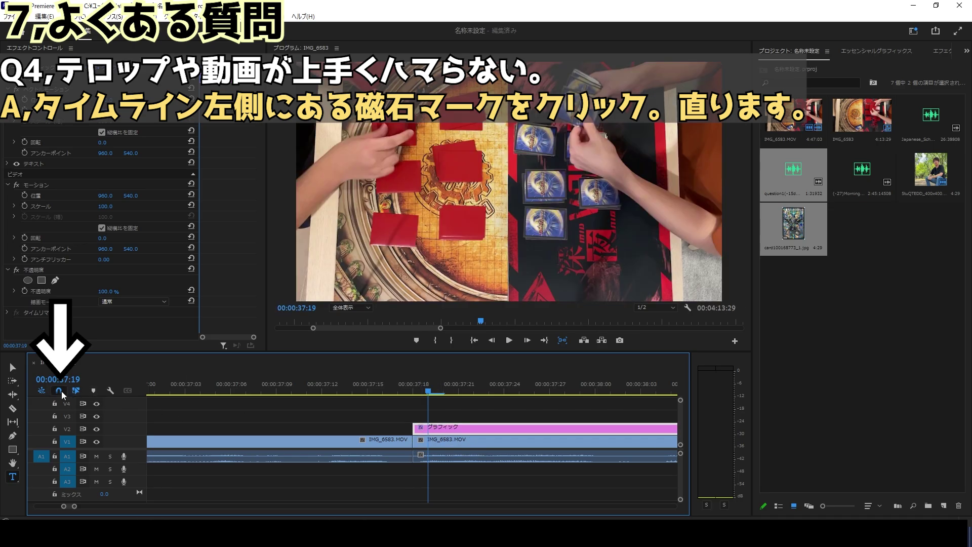